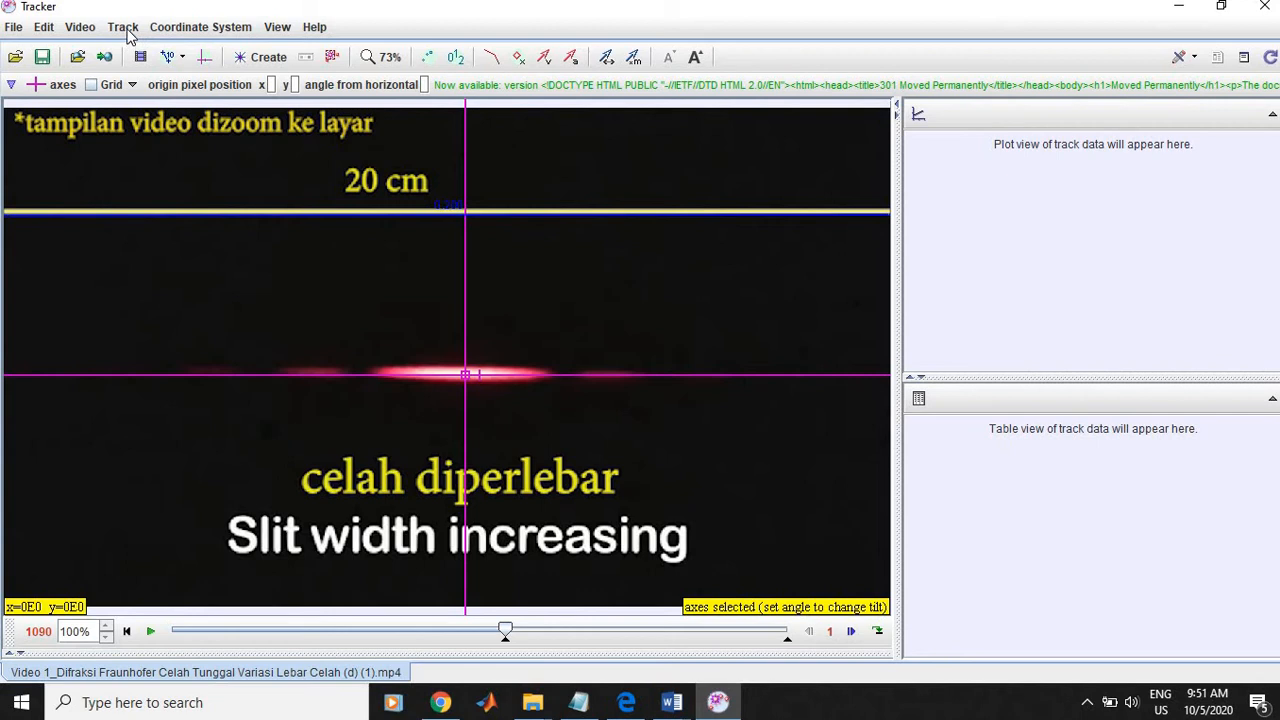
Step: Hide the coordinate axes overlay on the diffraction video
left_click(127, 30)
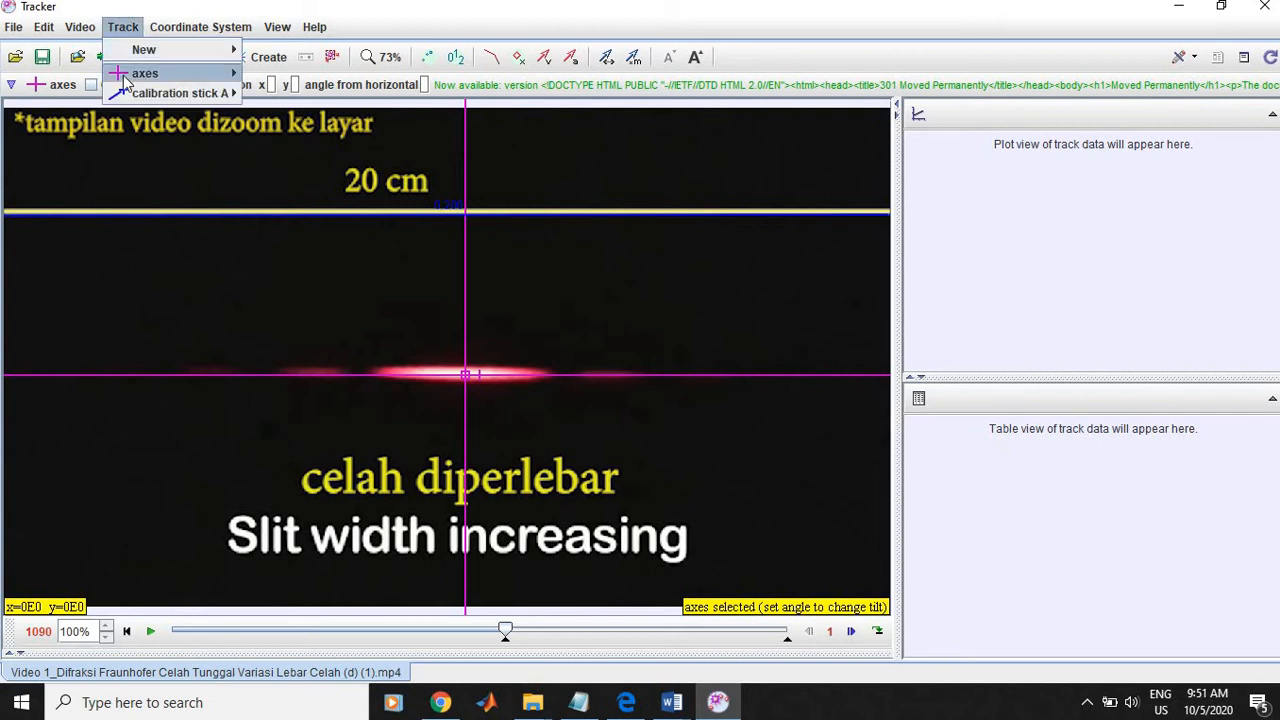
mouse_move(123, 76)
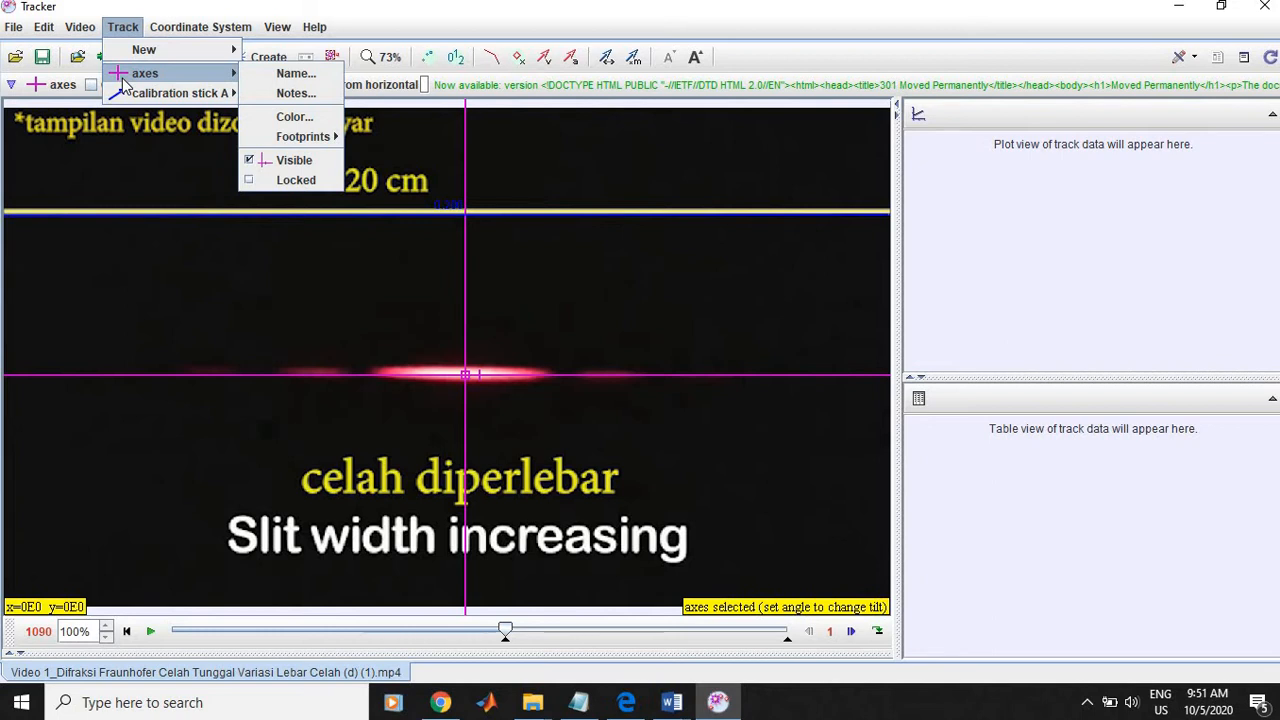
left_click(126, 30)
left_click(126, 30)
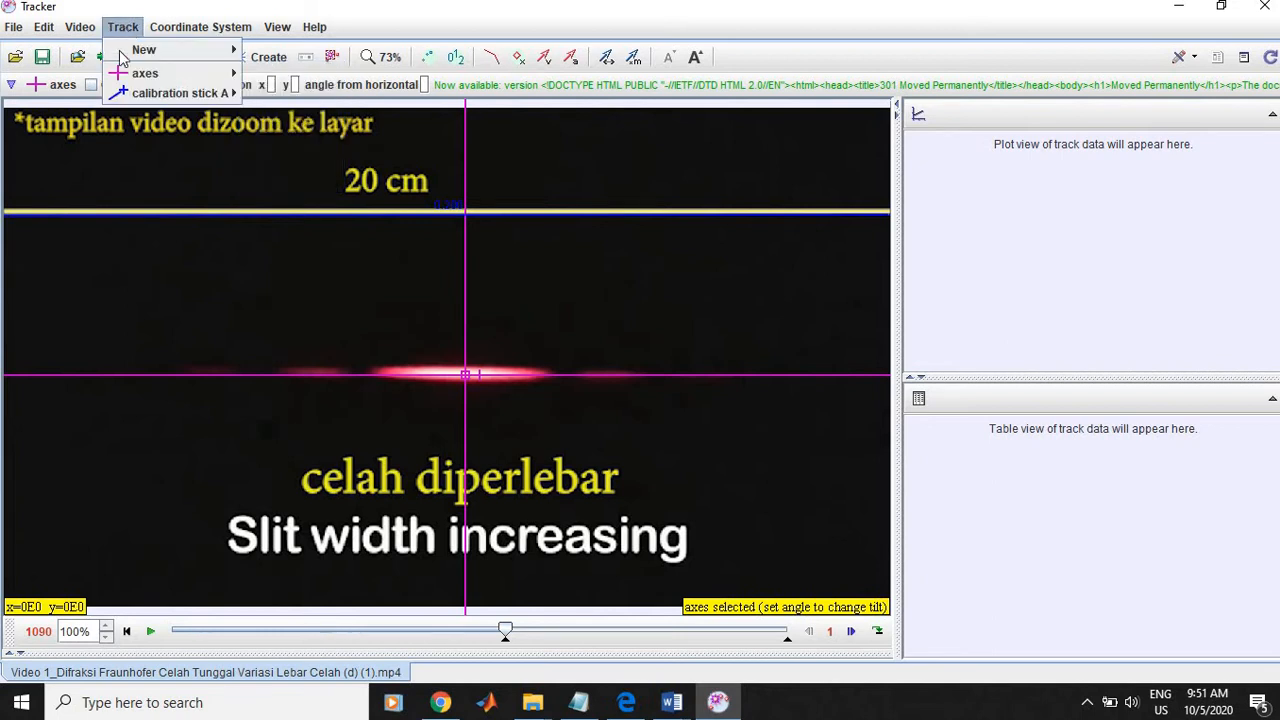
mouse_move(119, 72)
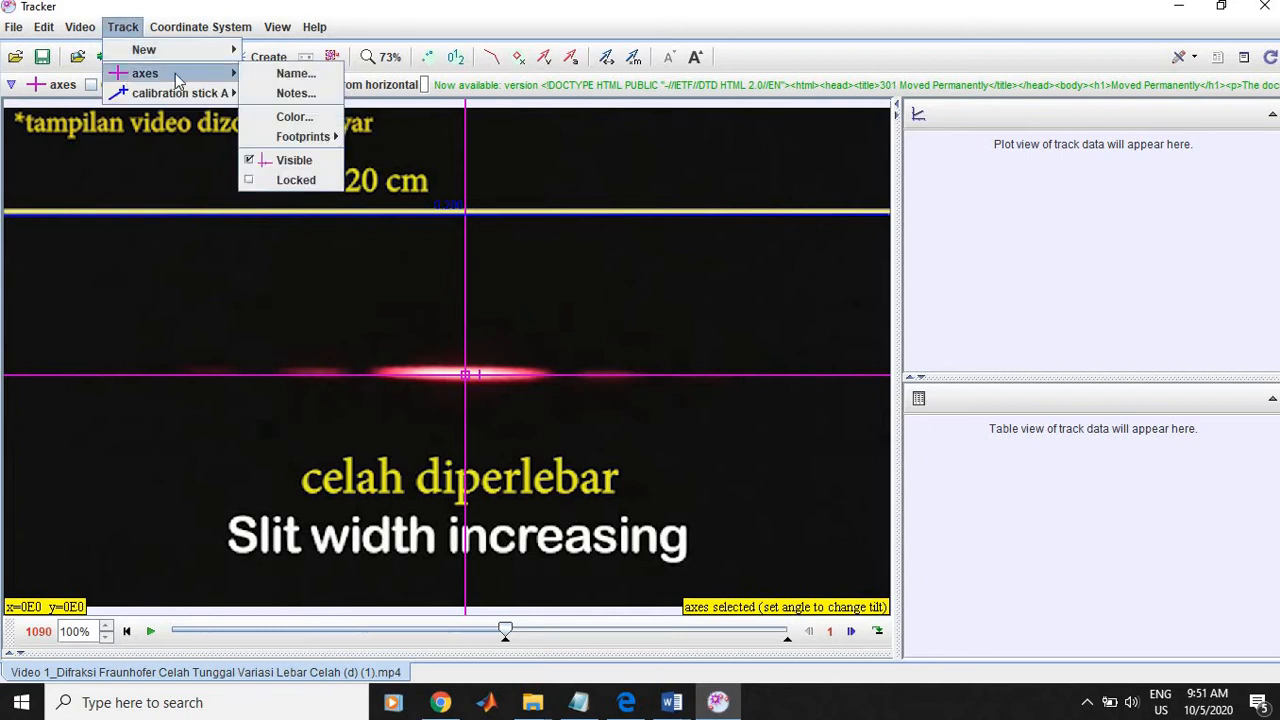
left_click(252, 162)
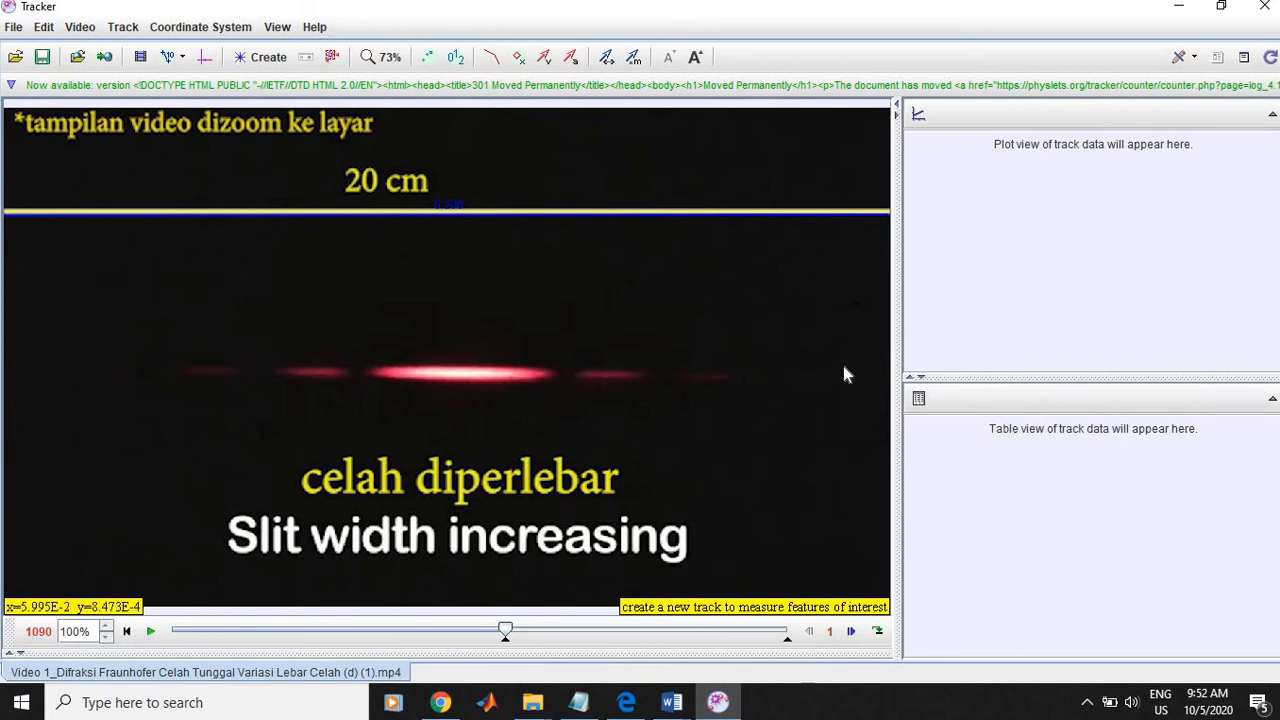
Step: Create a line profile track spanning the full video width and align it vertically with the middle of the bright diffraction band
left_click(120, 28)
mouse_move(172, 52)
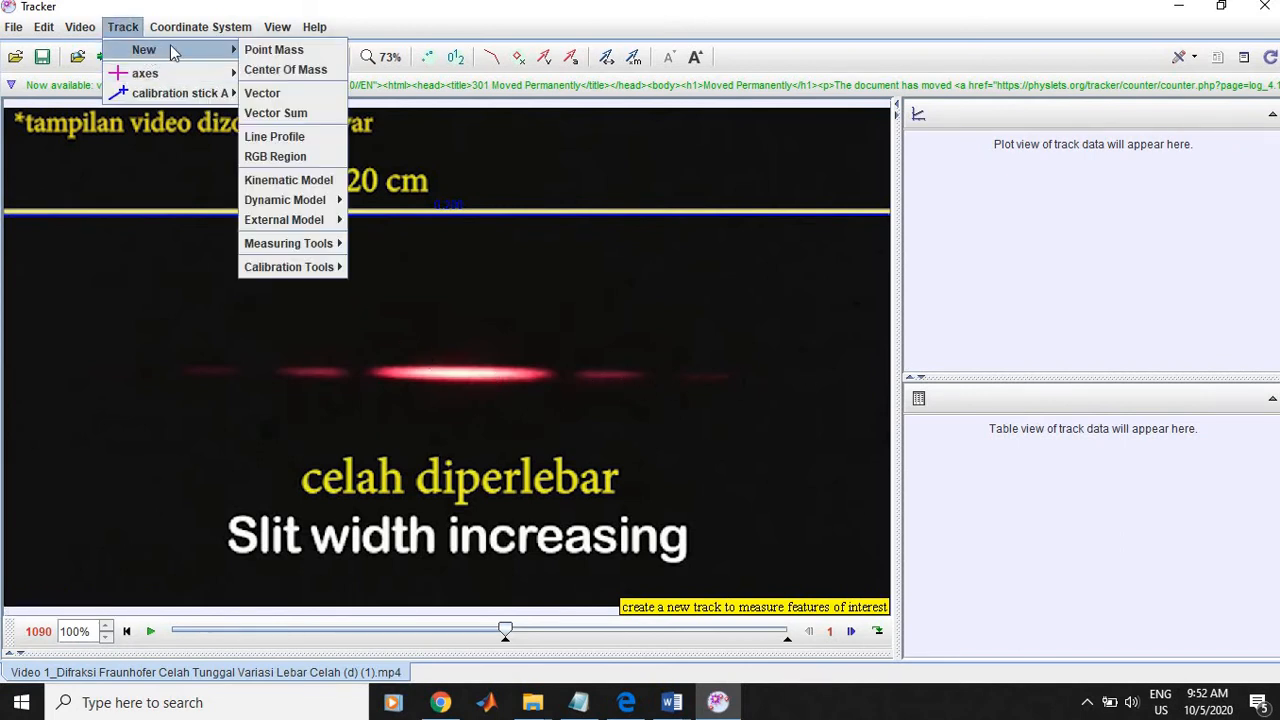
left_click(325, 137)
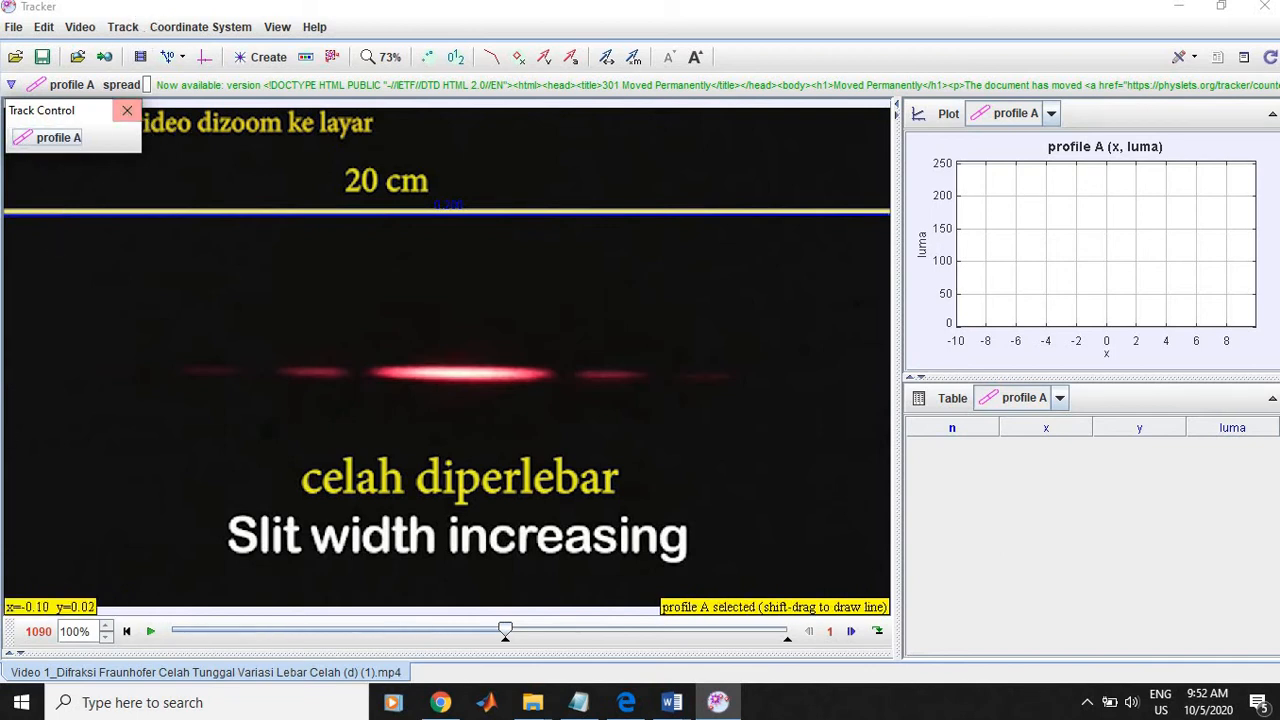
left_click(5, 371)
key("shift")
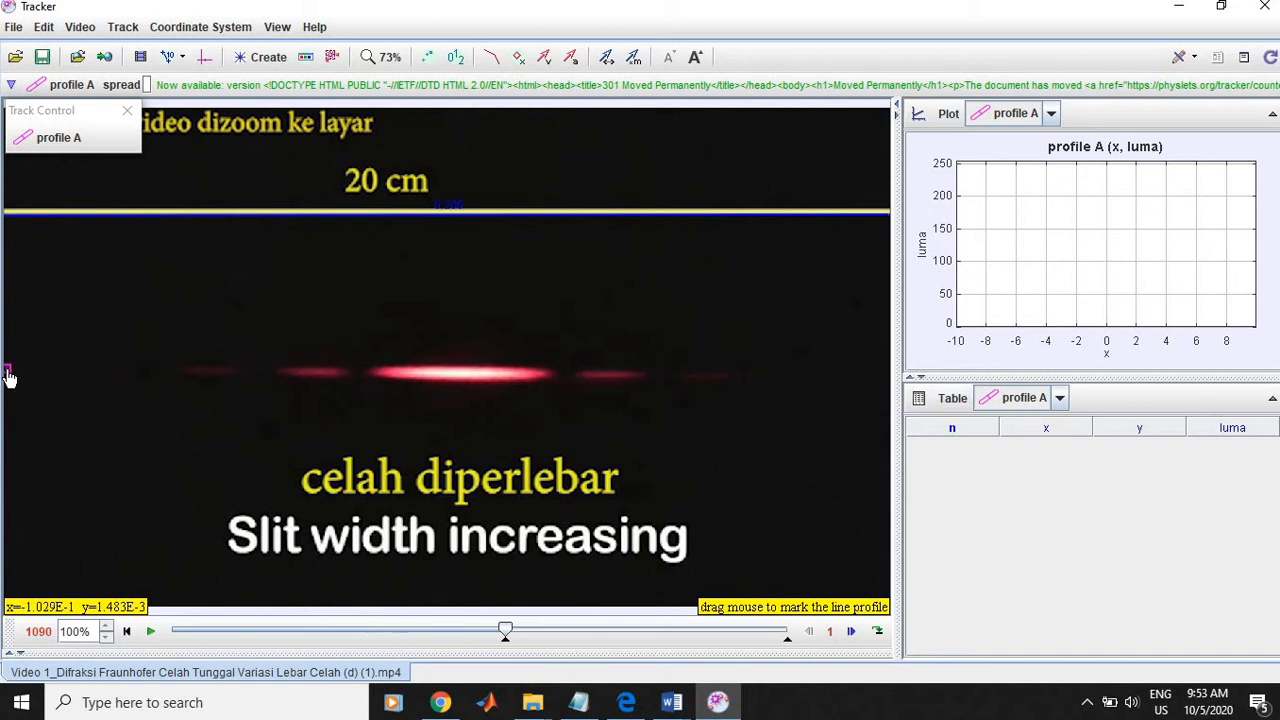
mouse_move(8, 377)
left_mouse_down()
mouse_move(257, 403)
mouse_move(492, 470)
mouse_move(749, 566)
mouse_move(900, 601)
left_mouse_up()
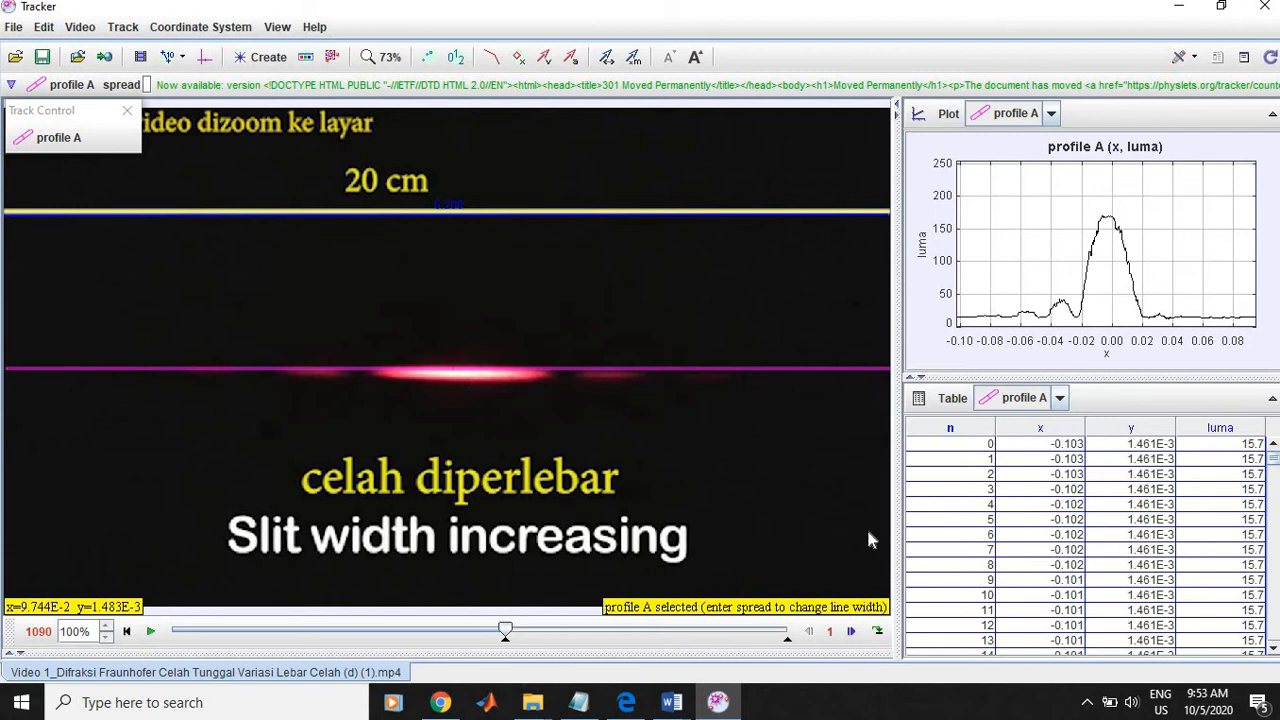
left_click(471, 375)
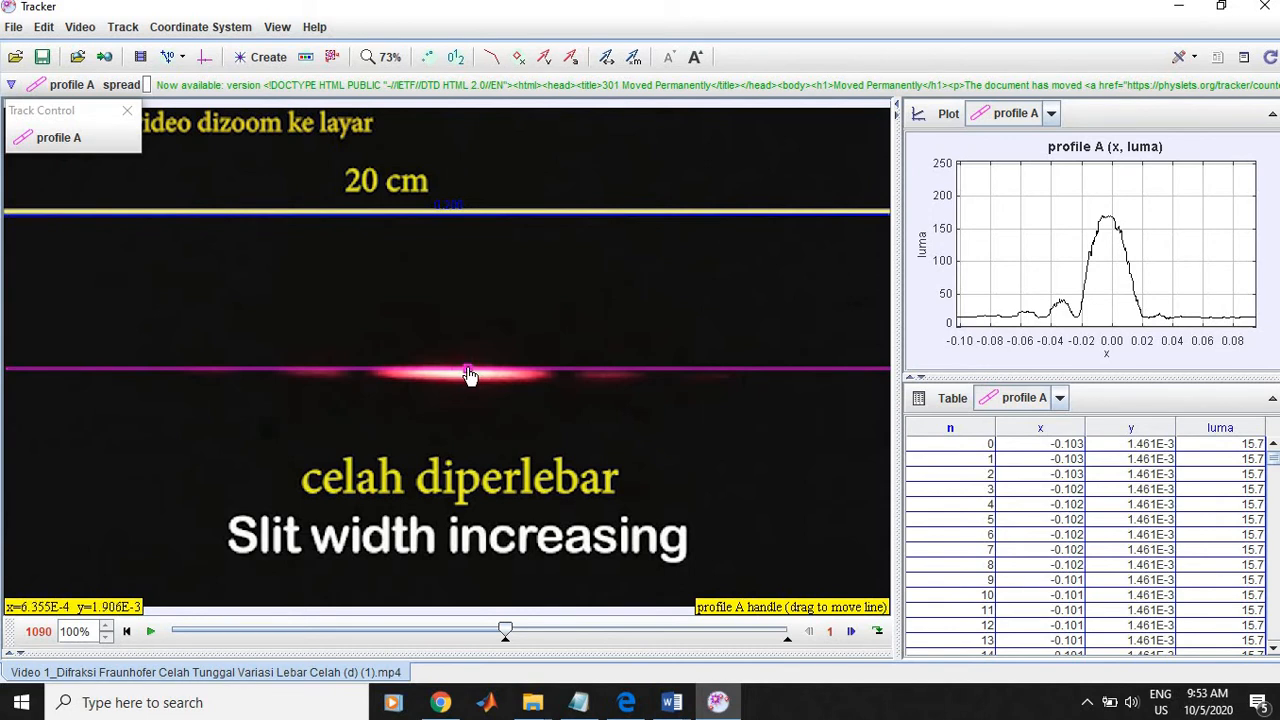
left_click_drag(471, 375, 472, 382)
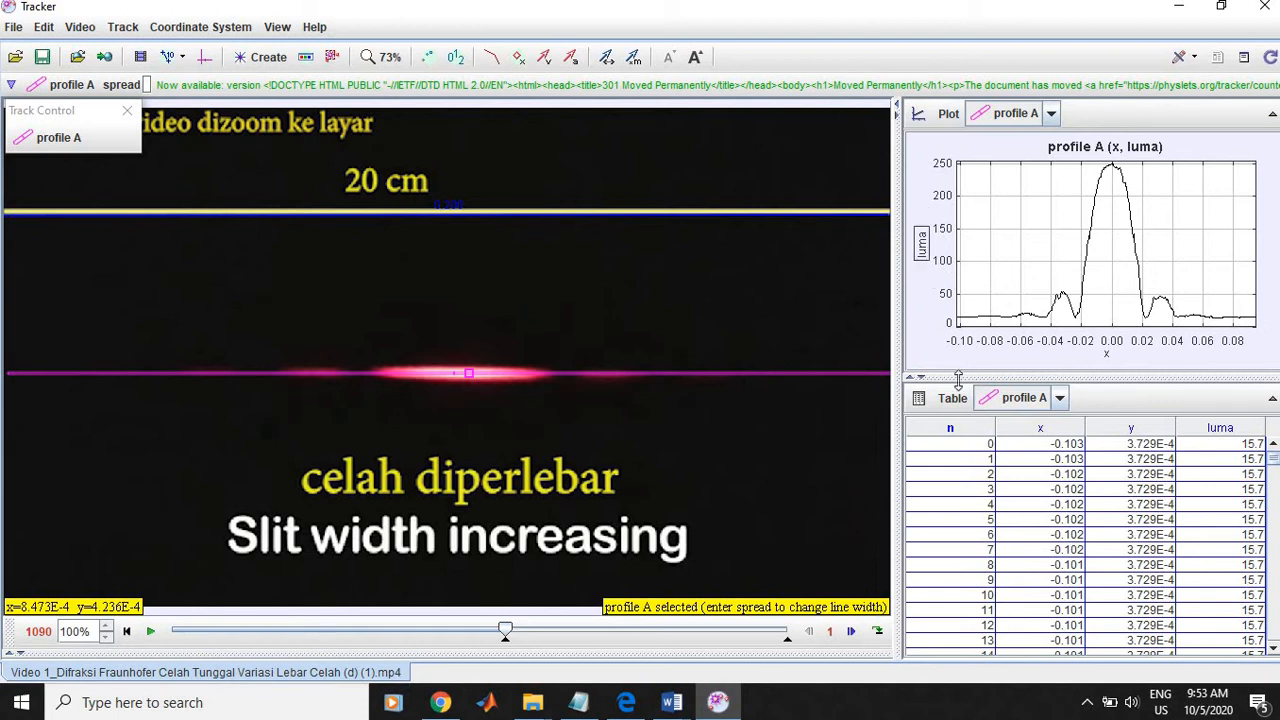
Step: Send the luma versus x profile plot to the Data Tool for analysis and maximize its window
mouse_move(1268, 360)
right_click(1224, 256)
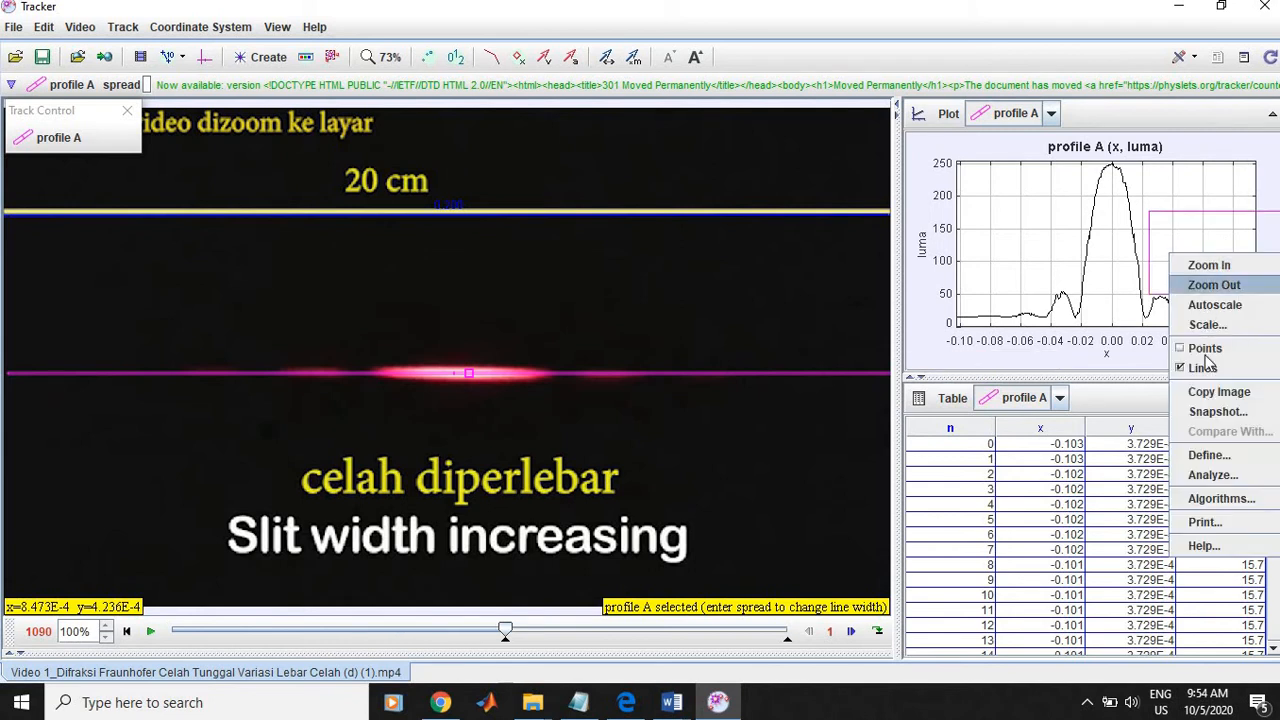
left_click(1212, 475)
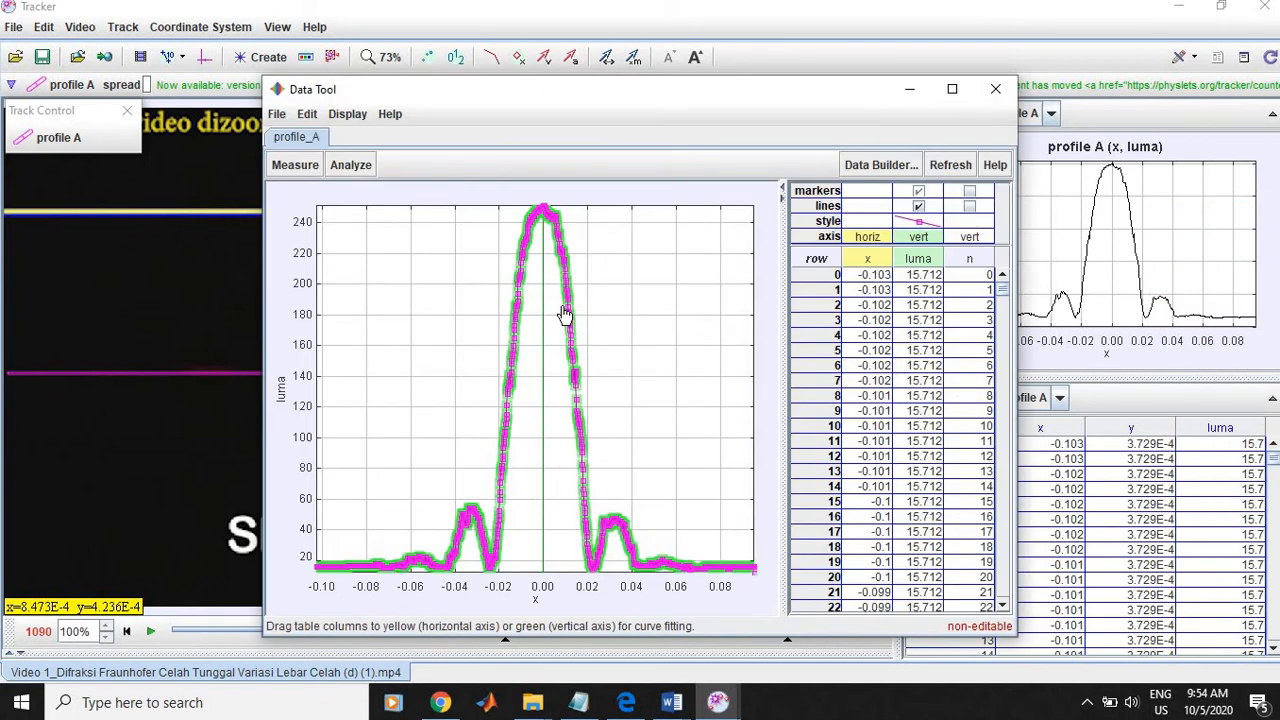
left_click(952, 88)
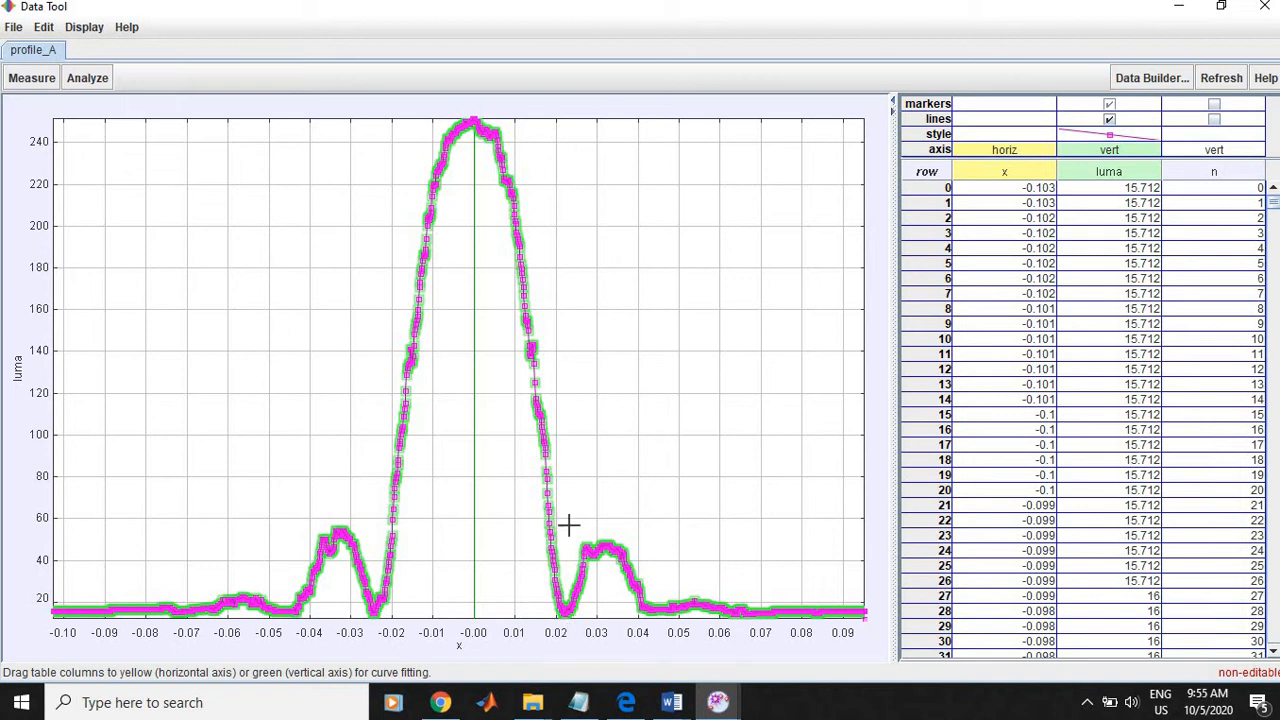
Step: Examine the first intensity minima on both sides of the central peak in the luma plot
left_click(565, 620)
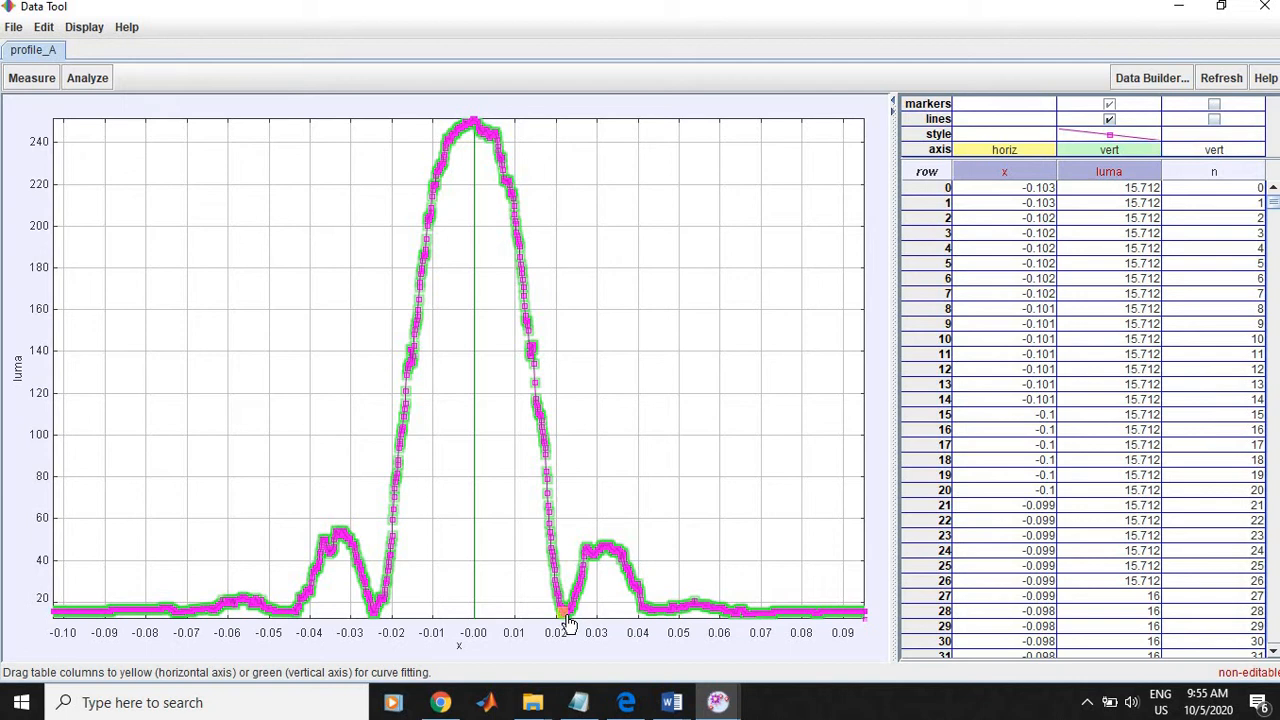
left_click(376, 624)
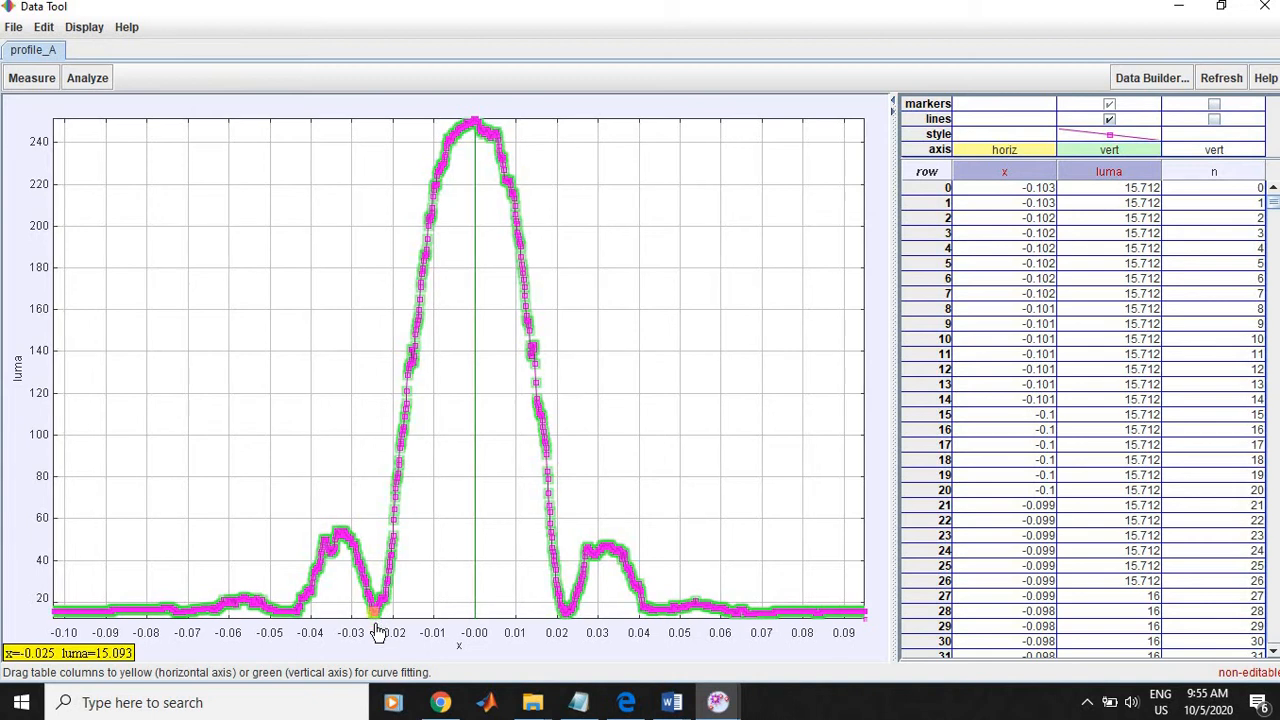
left_click_drag(377, 632, 388, 636)
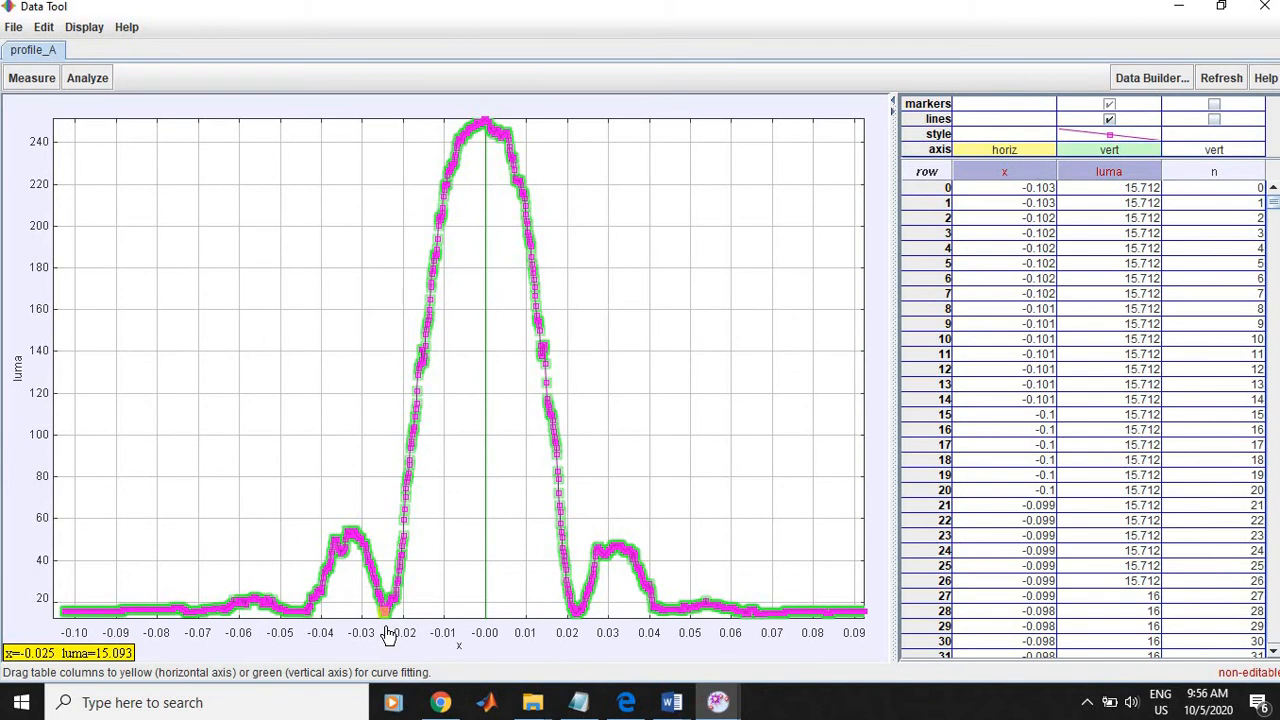
left_click_drag(388, 636, 390, 636)
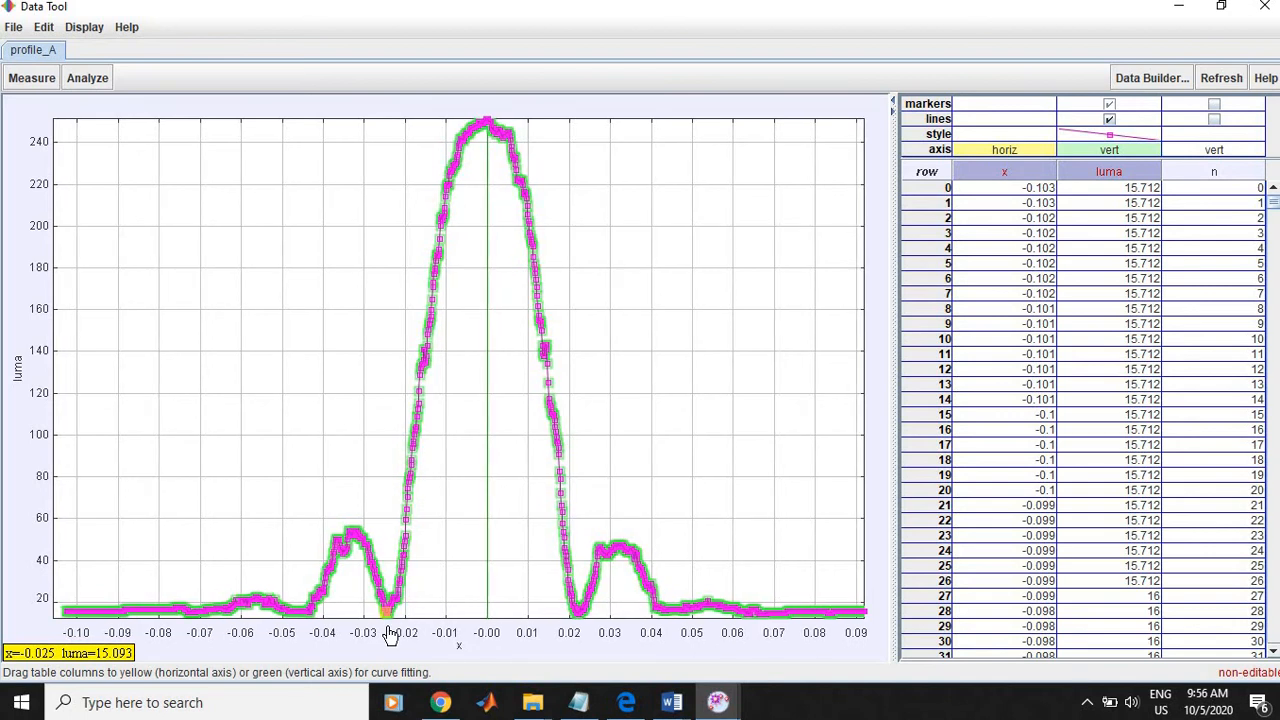
left_click_drag(390, 636, 390, 636)
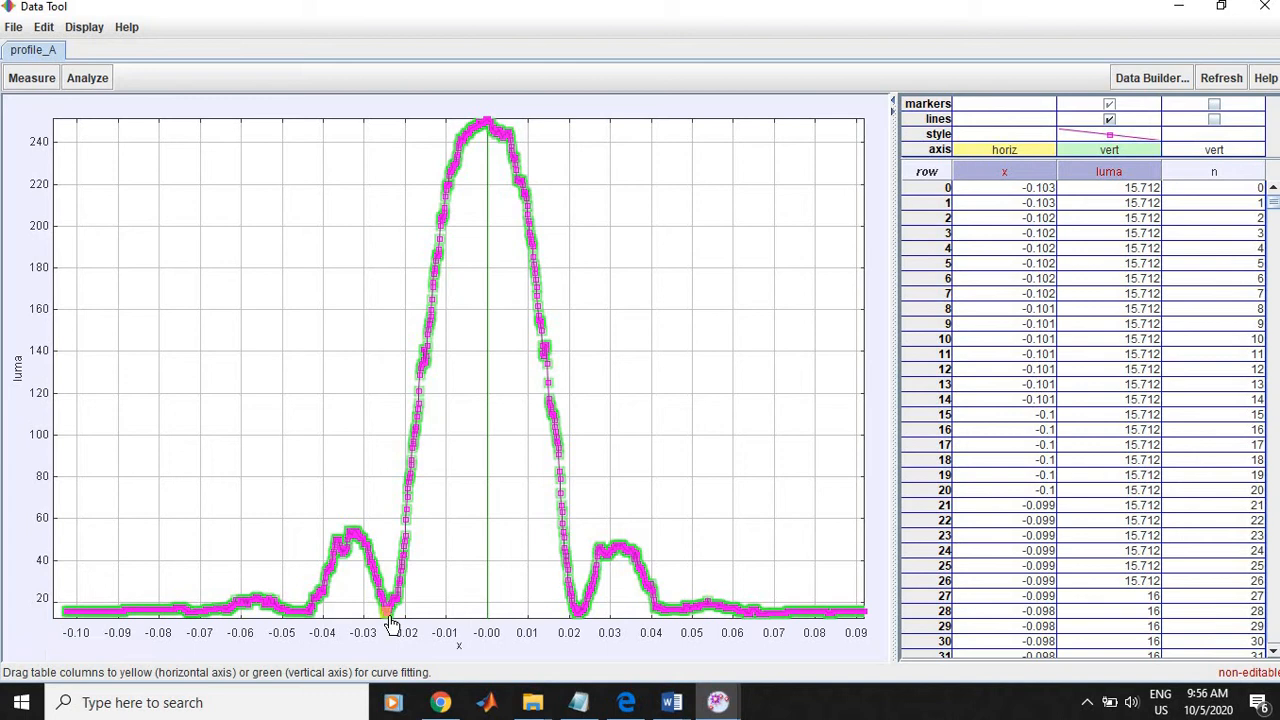
left_click(581, 616)
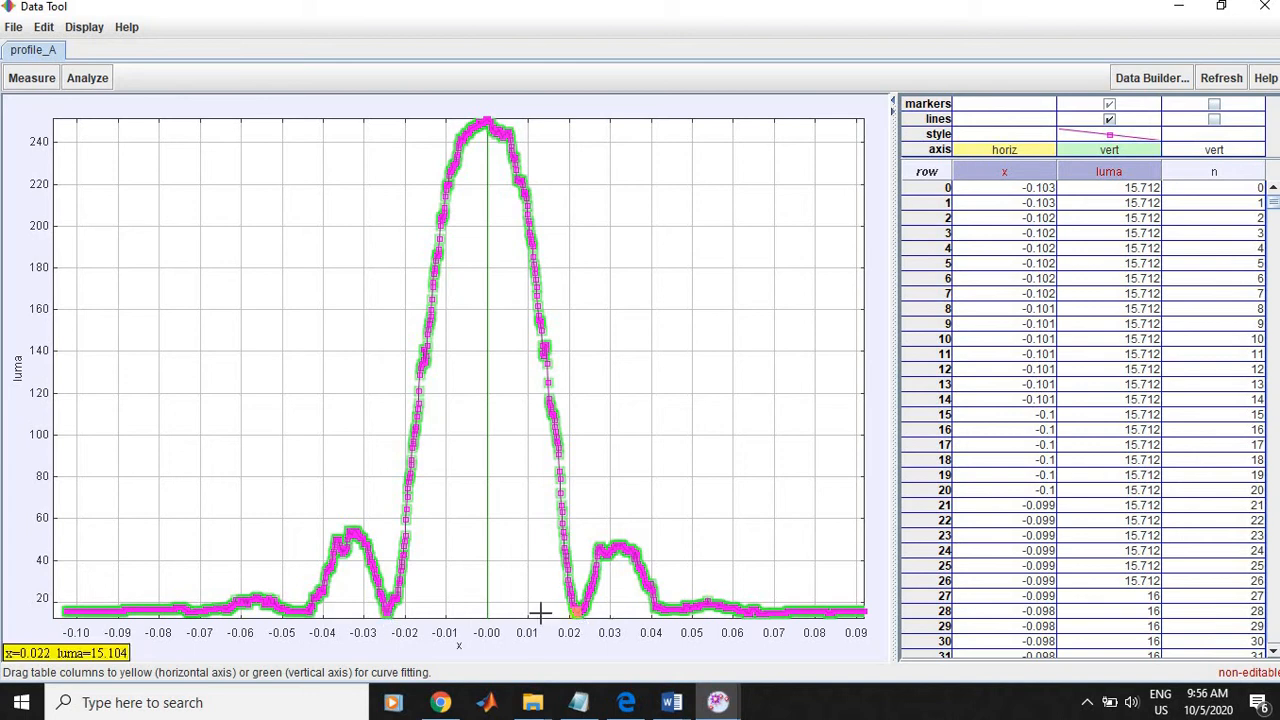
left_click(384, 617)
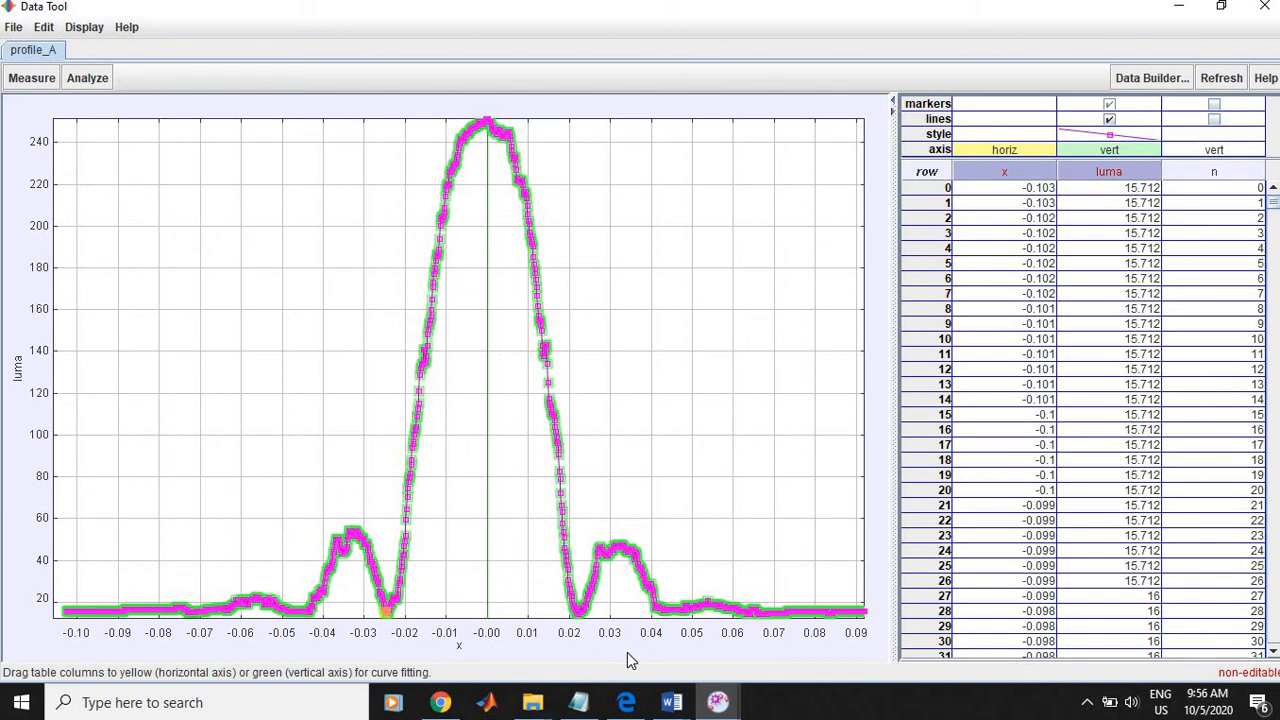
left_click(579, 617)
left_click(389, 610)
Step: Examine the outer, higher-order intensity minima on both sides of the luma plot
left_click(656, 614)
mouse_move(308, 622)
left_click(745, 622)
Step: Copy all rows of the x and luma columns from the profile data table
mouse_move(201, 617)
left_click(956, 297)
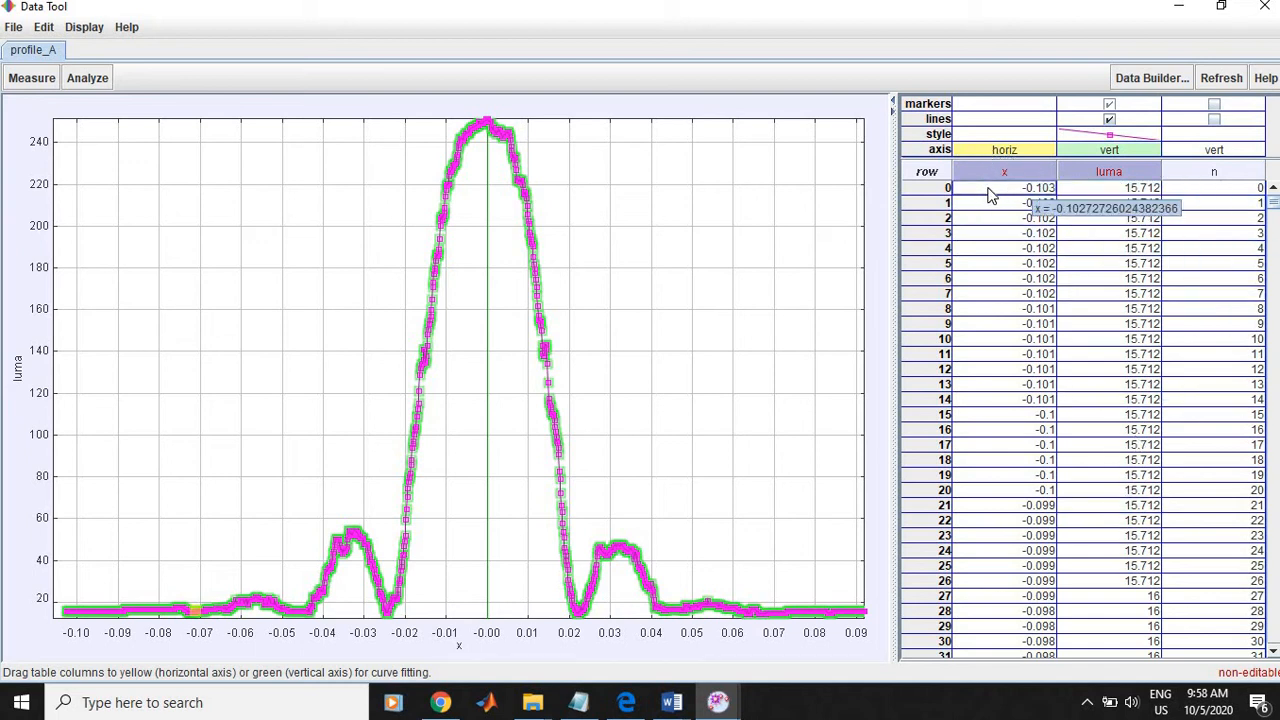
left_click(1029, 189)
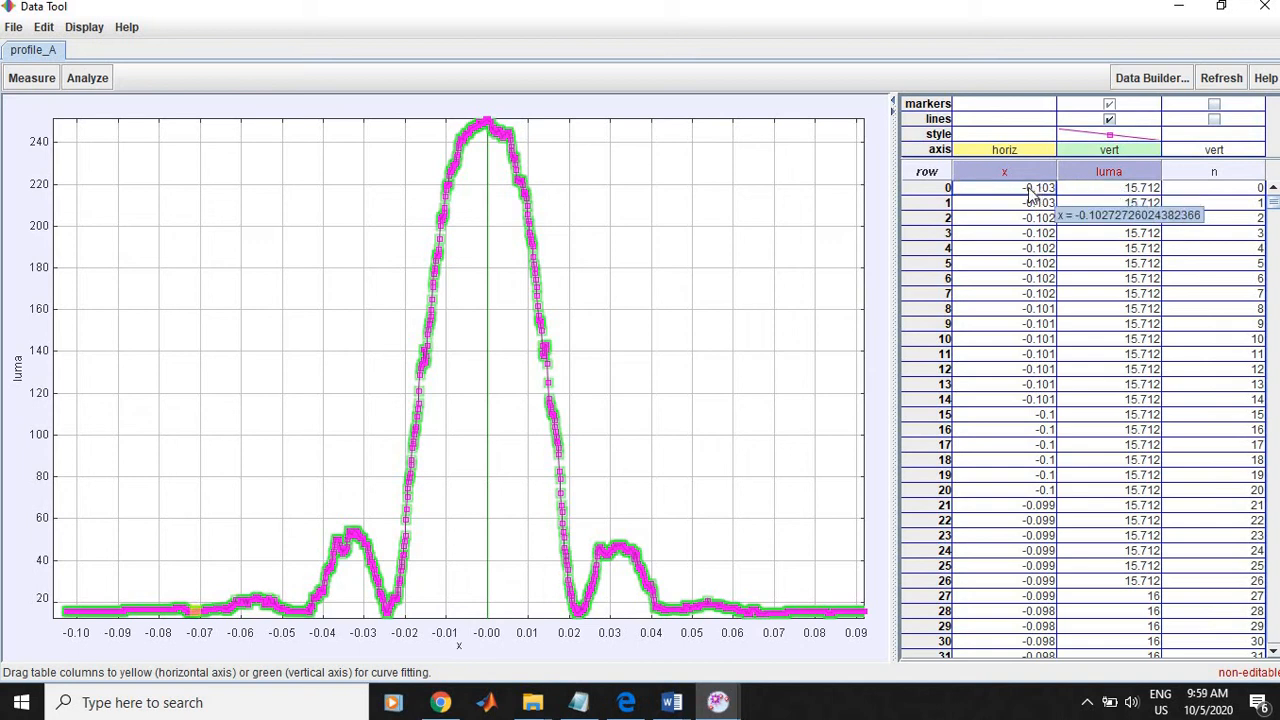
left_click_drag(1020, 197, 1094, 670)
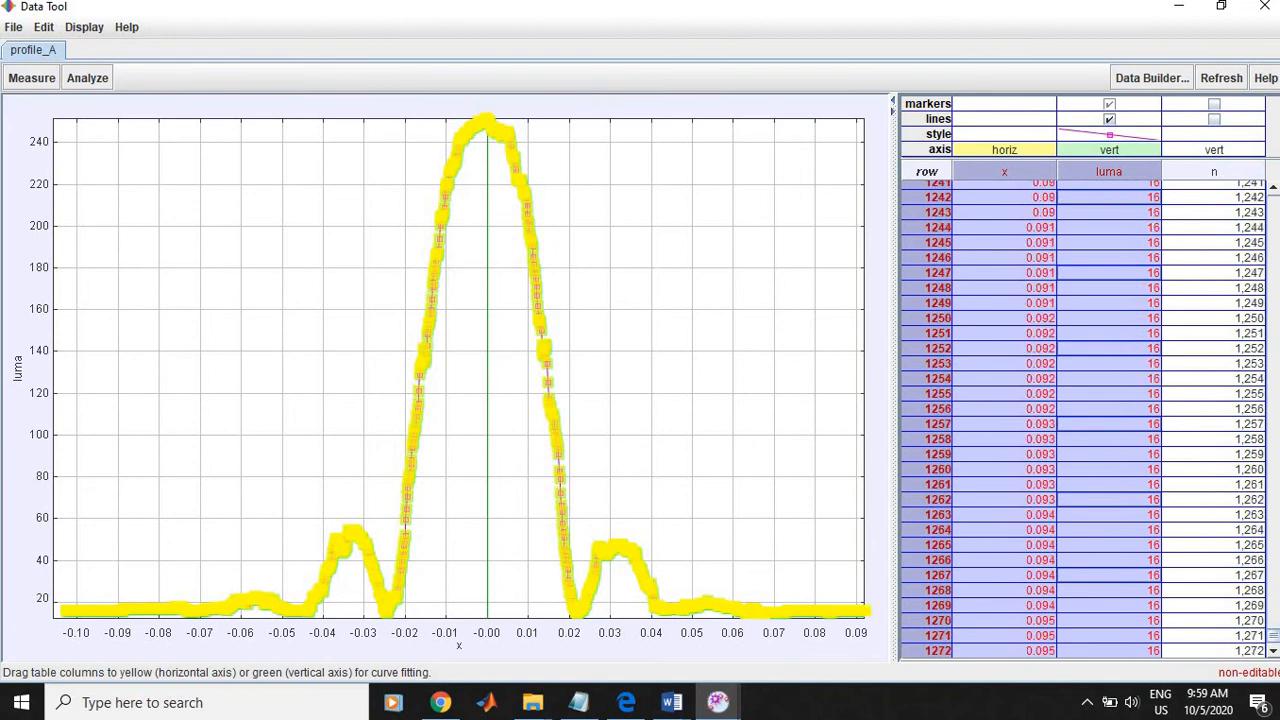
right_click(1084, 468)
left_click(1134, 528)
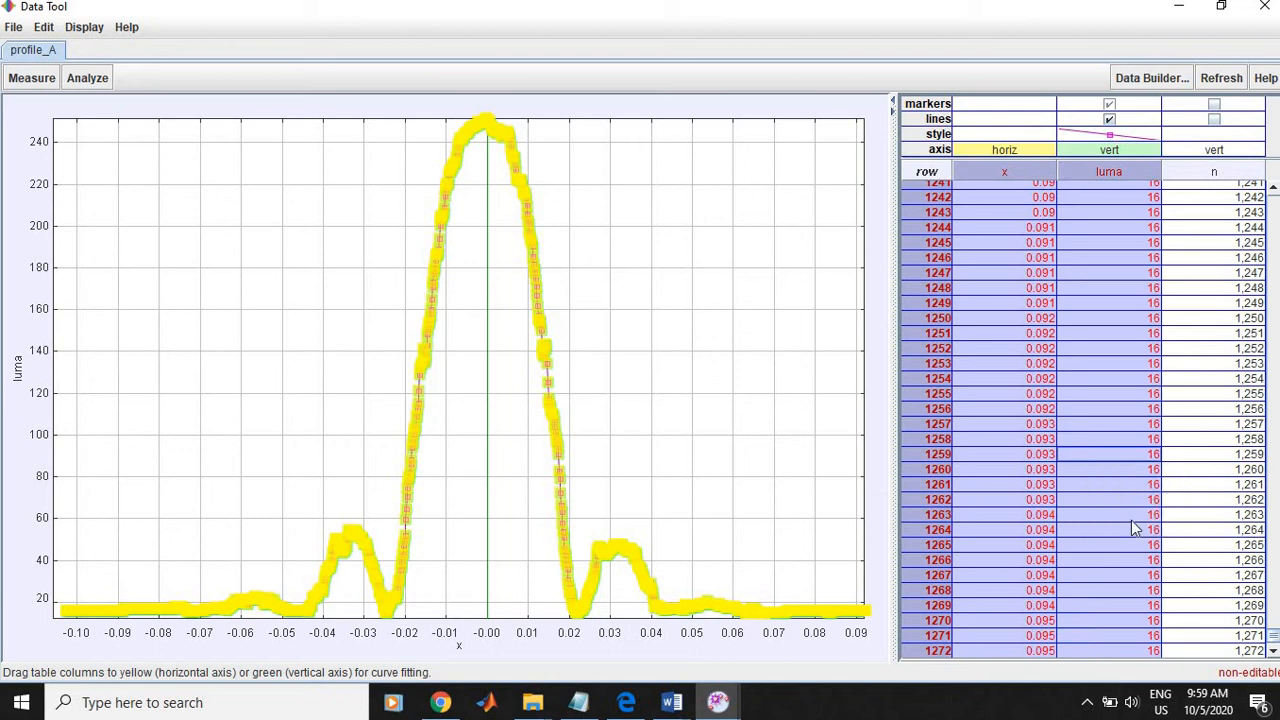
Step: Switch to Excel with a new blank workbook and paste the copied x and luma data starting at cell A1
left_click(18, 703)
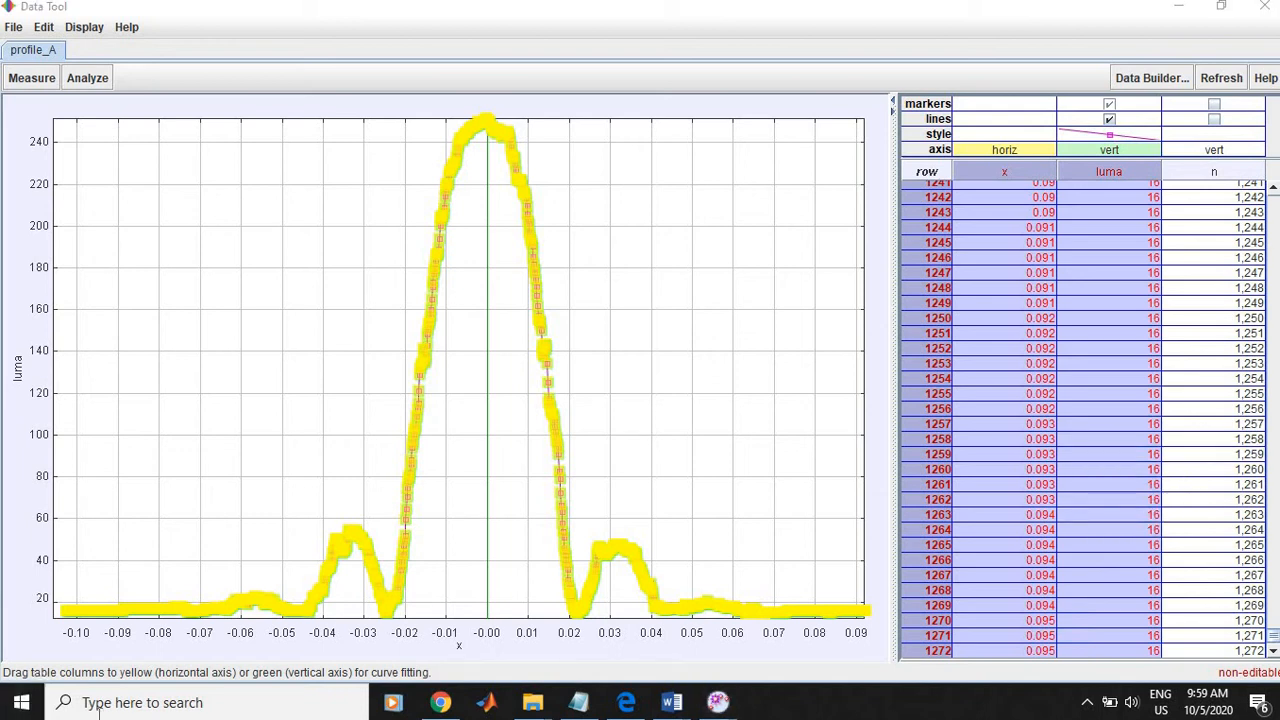
left_click(21, 704)
type("excel")
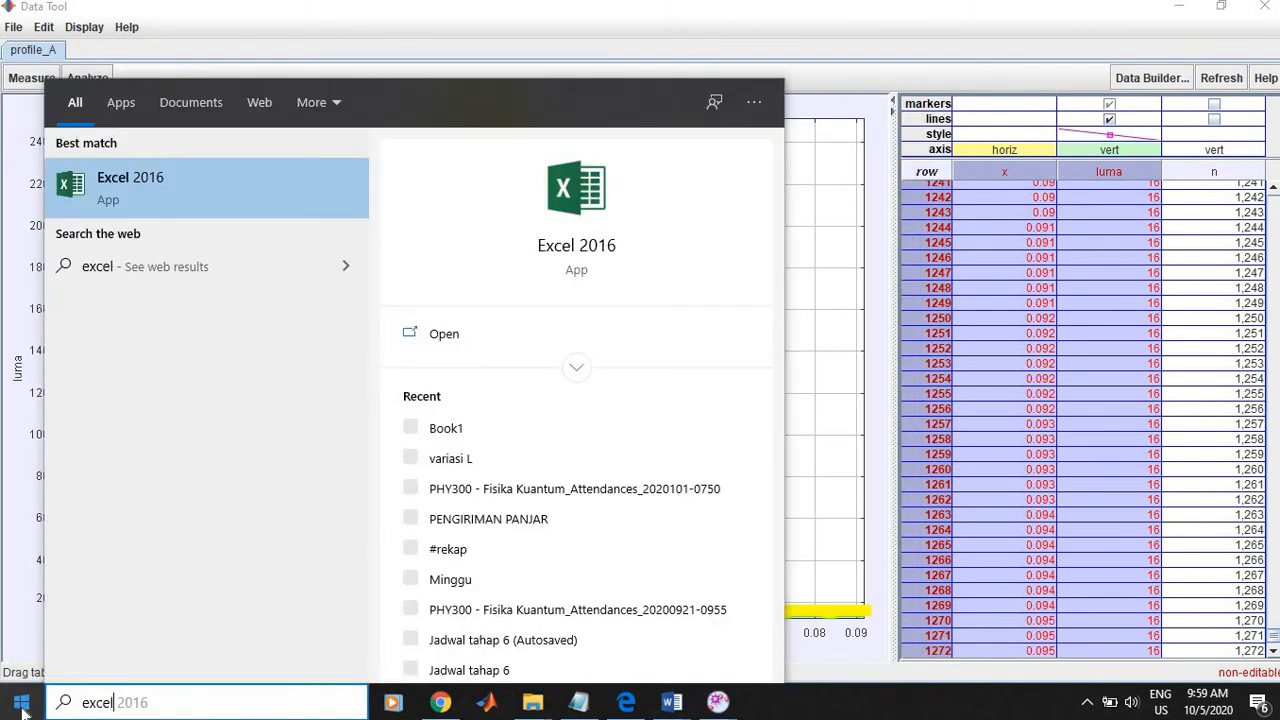
key("Return")
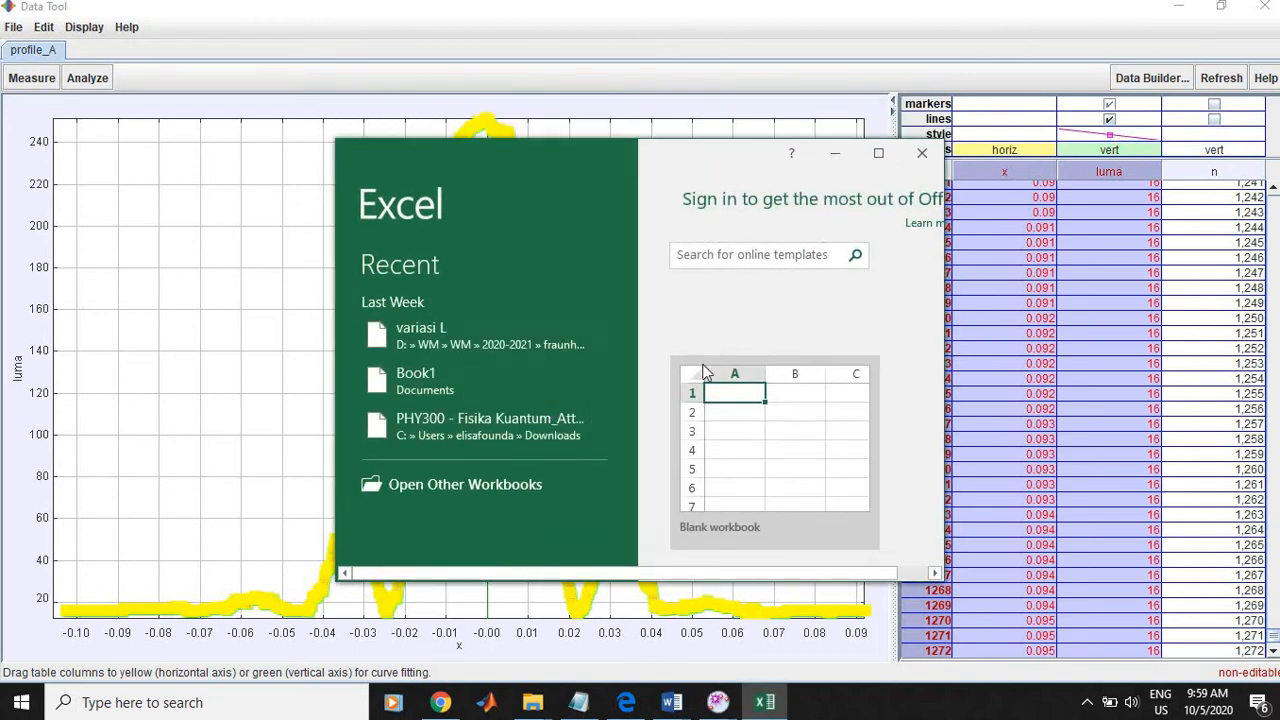
left_click(855, 160)
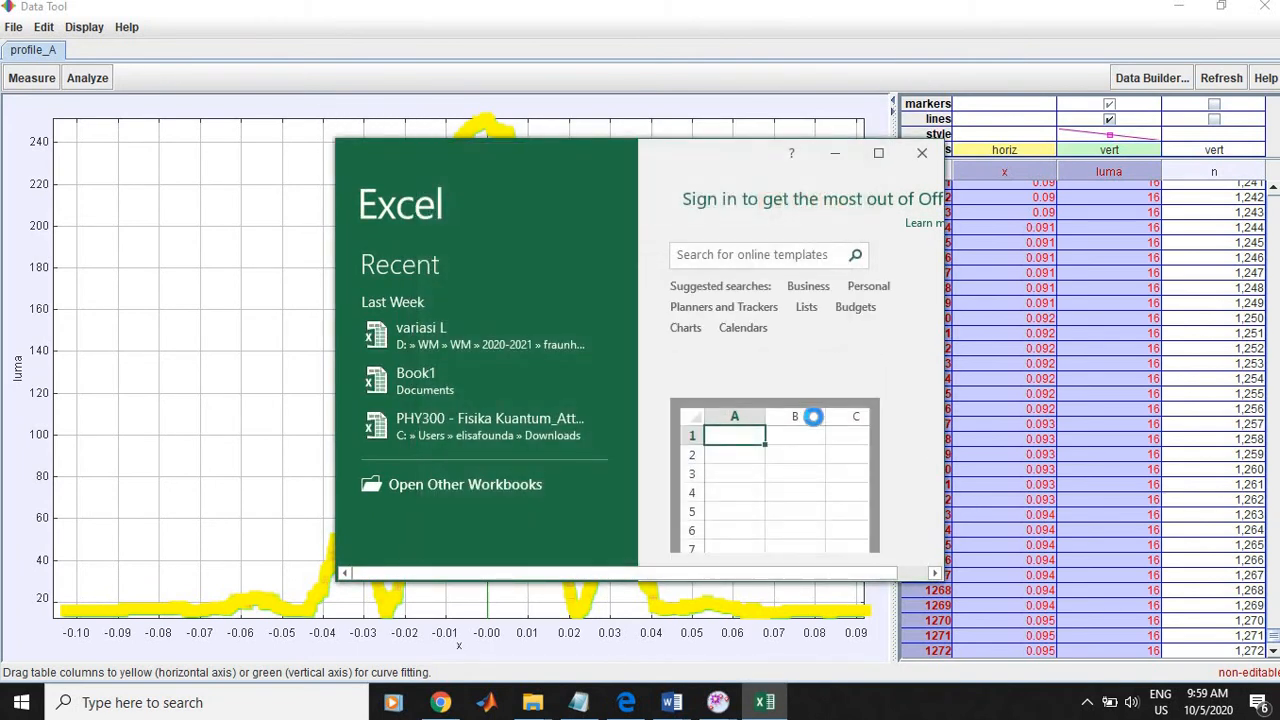
left_click(812, 418)
left_click(878, 153)
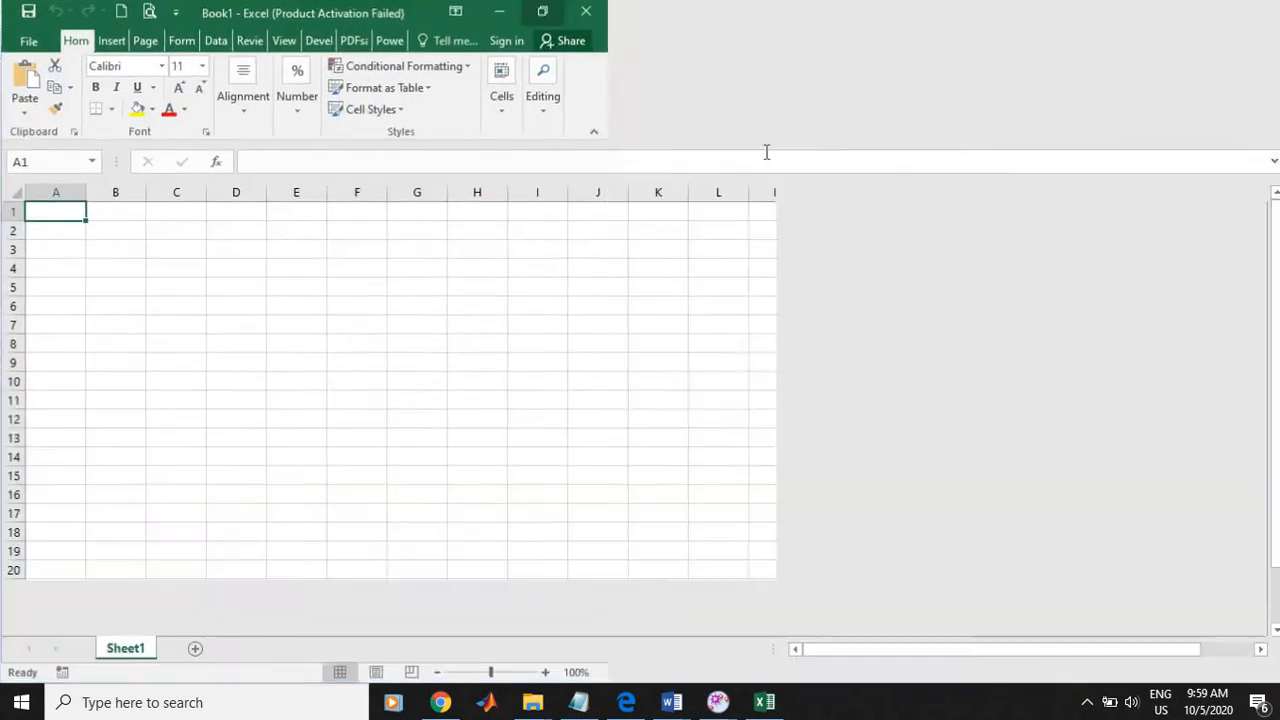
key("ctrl+v")
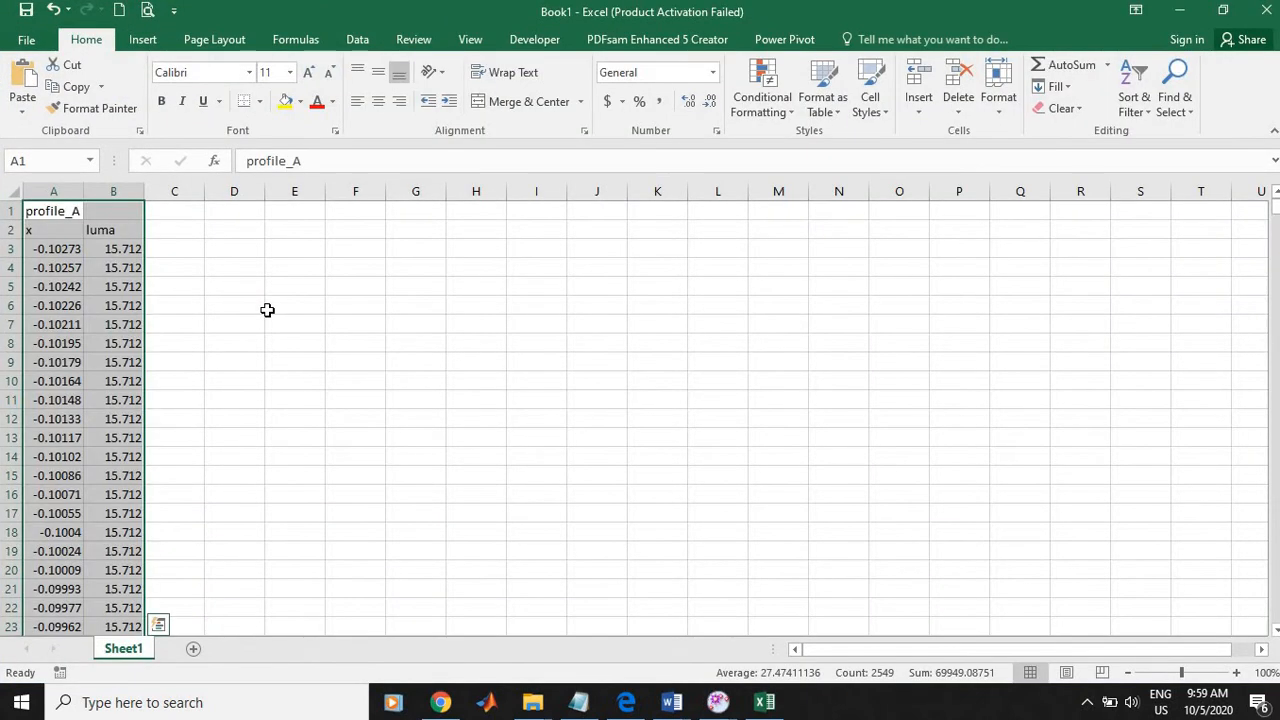
left_click(352, 267)
Step: Save the workbook as "data_variasi d1" in the fraunhofer folder
left_click(26, 40)
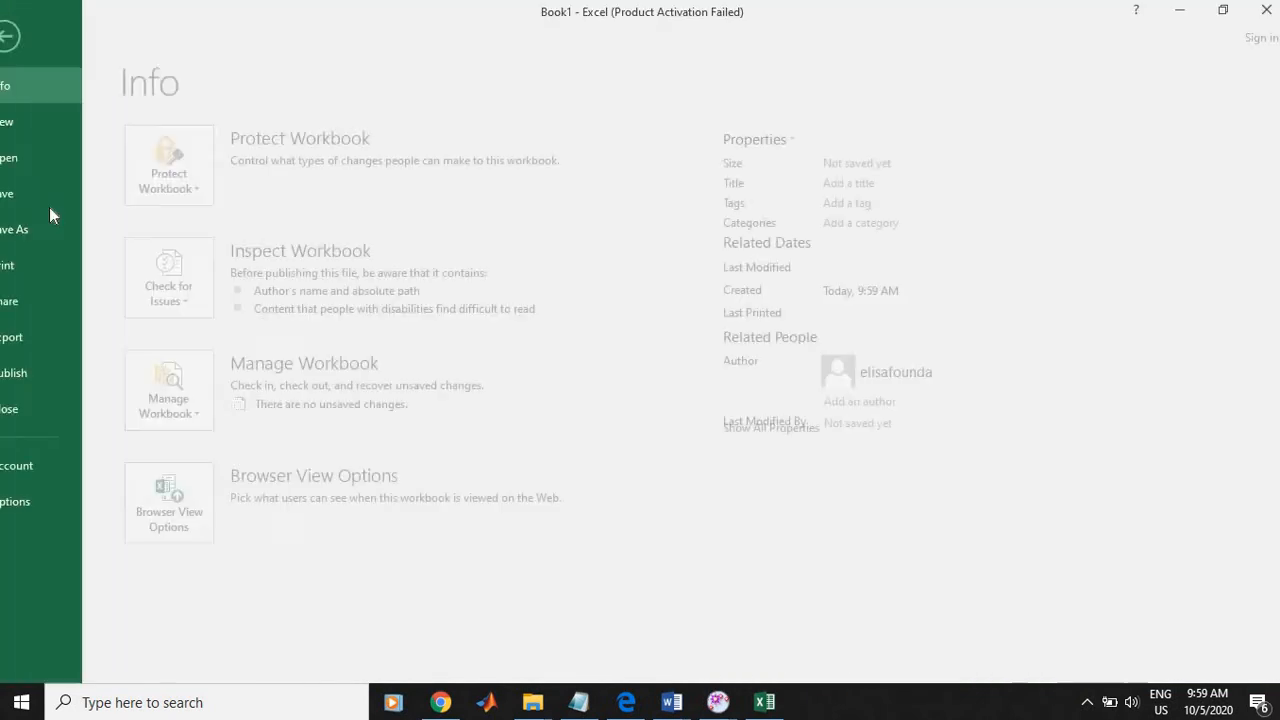
left_click(58, 238)
left_click(555, 185)
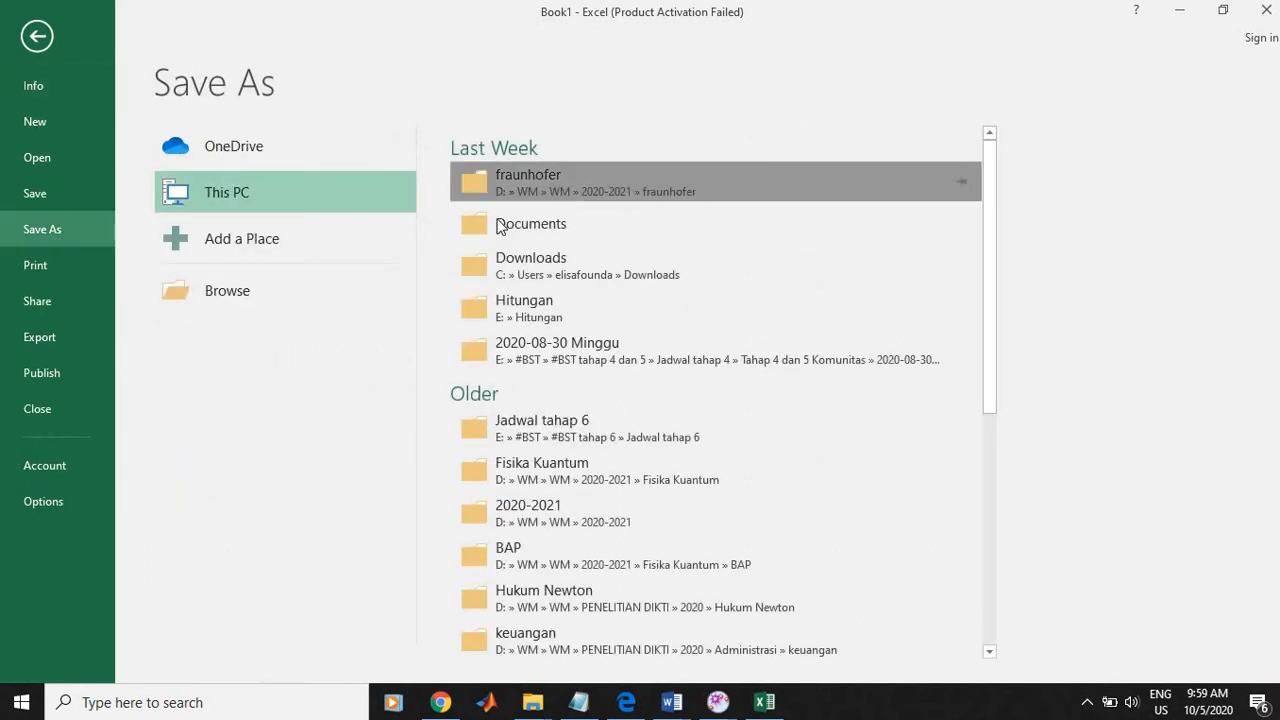
type("data_variasi d1")
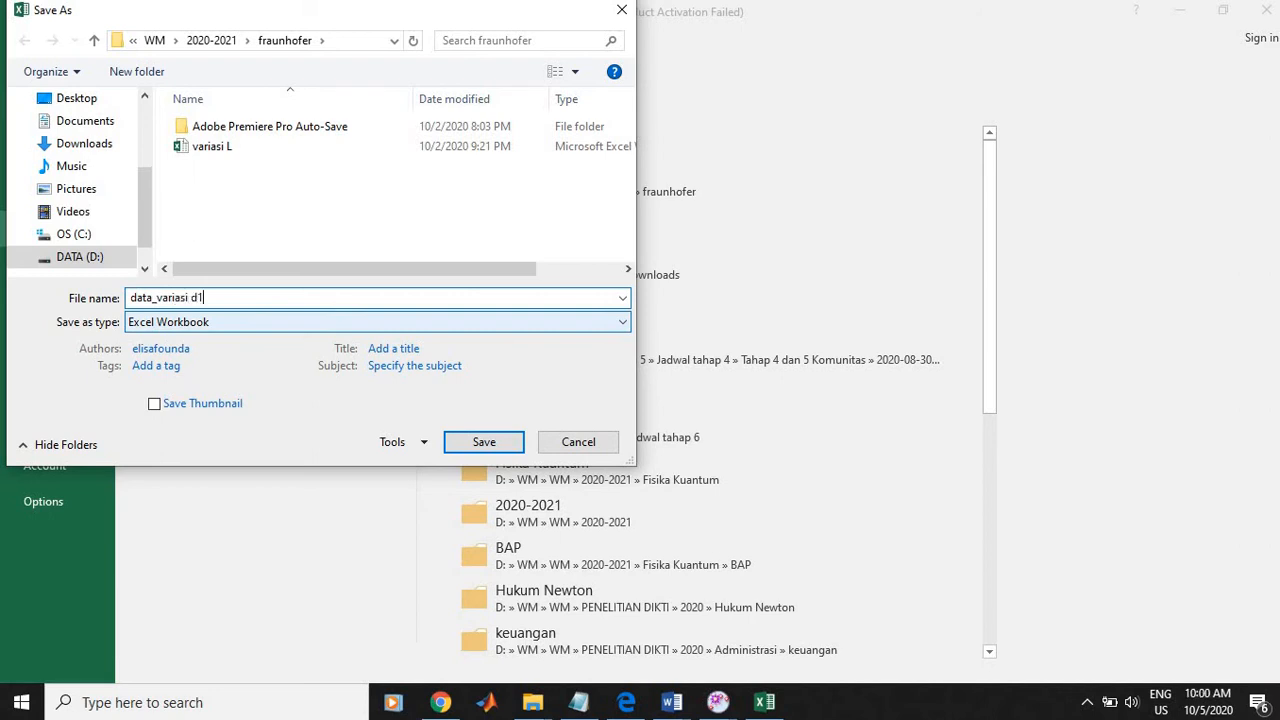
key("Return")
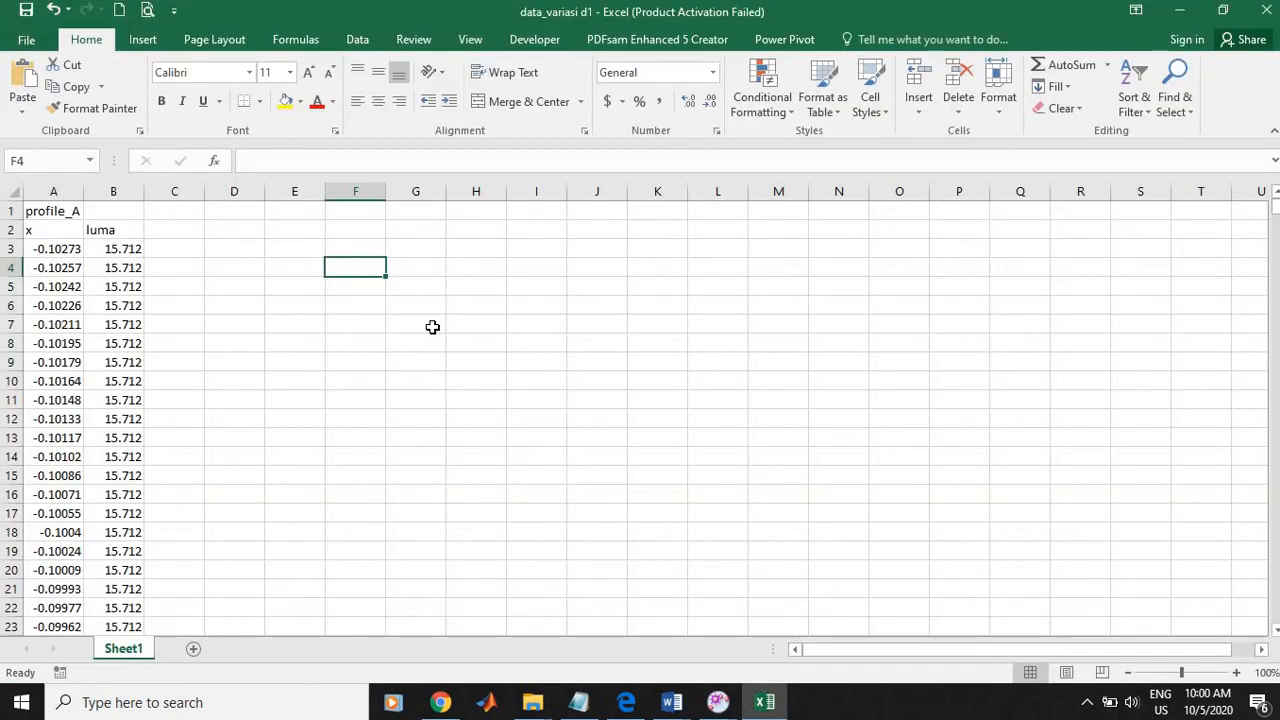
left_click(285, 225)
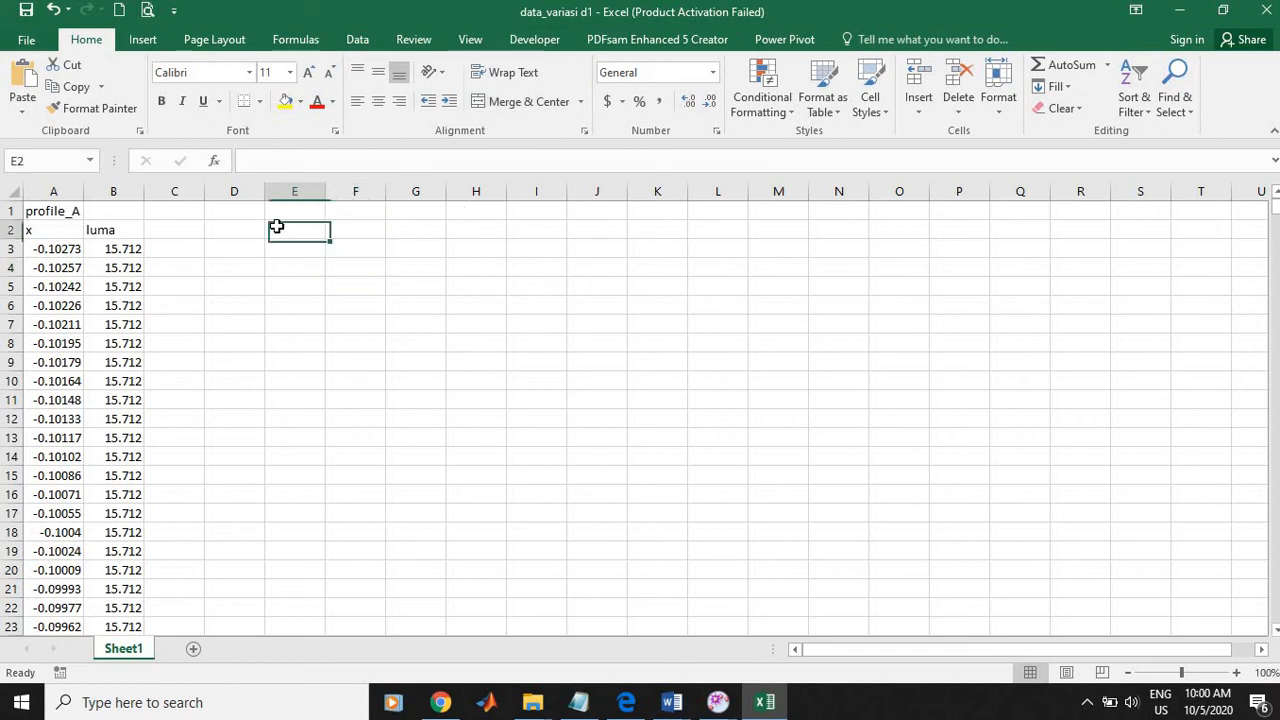
left_click(142, 39)
left_click(567, 108)
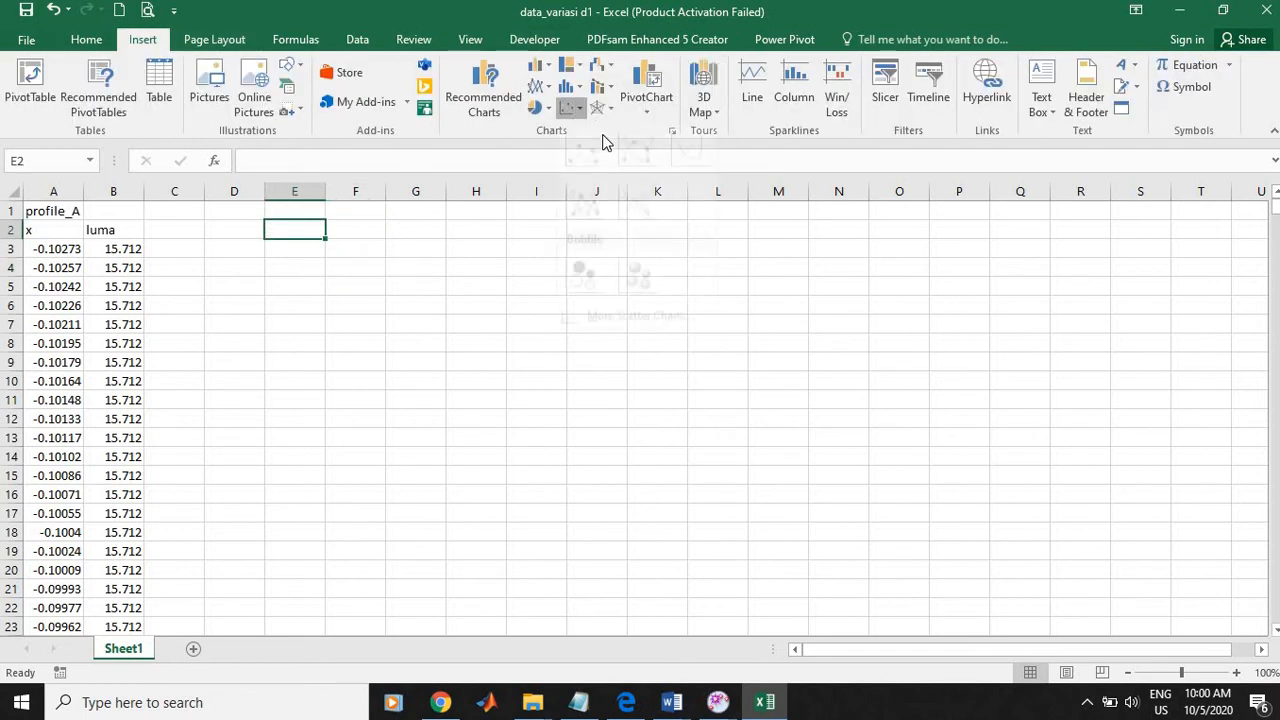
left_click(689, 178)
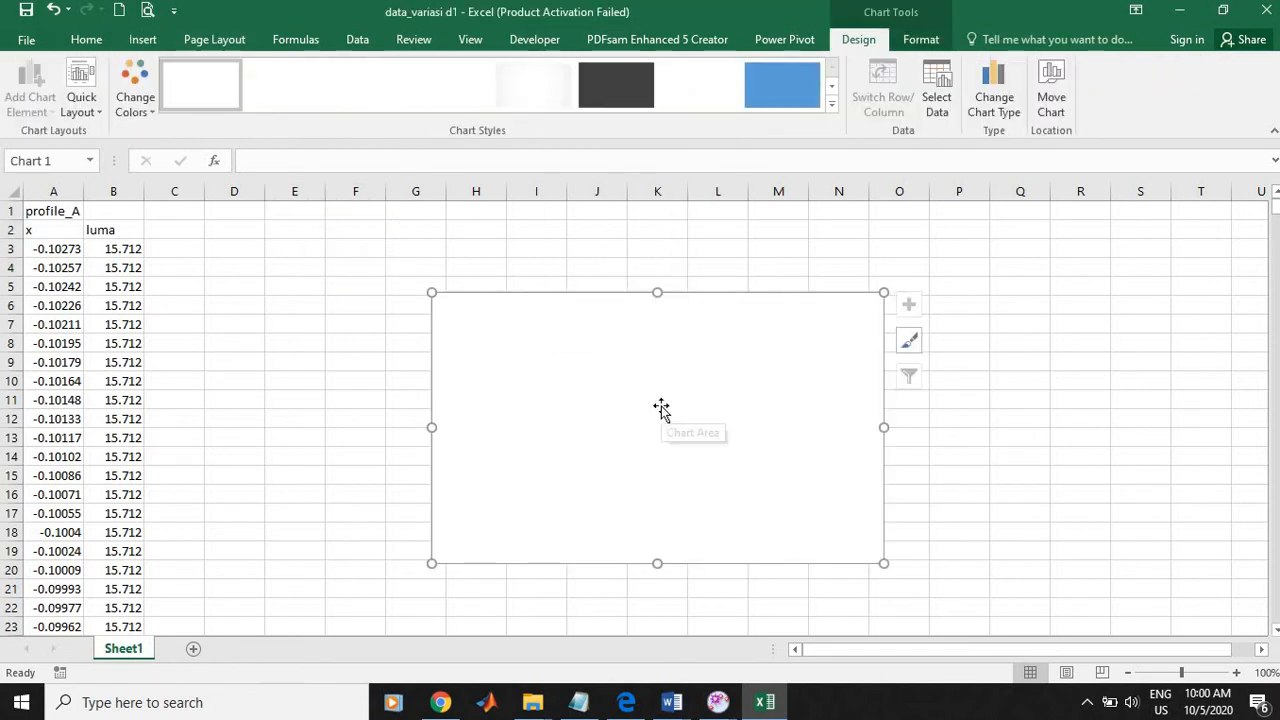
right_click(661, 408)
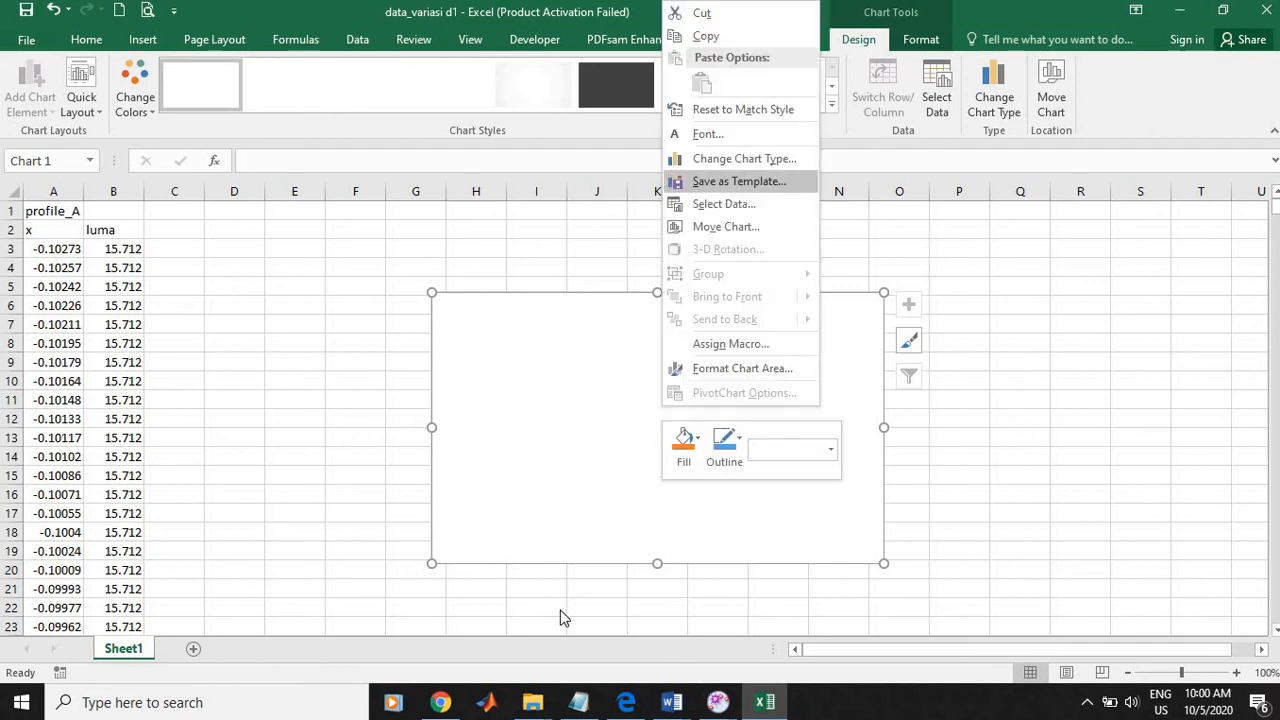
left_click(575, 488)
key("Delete")
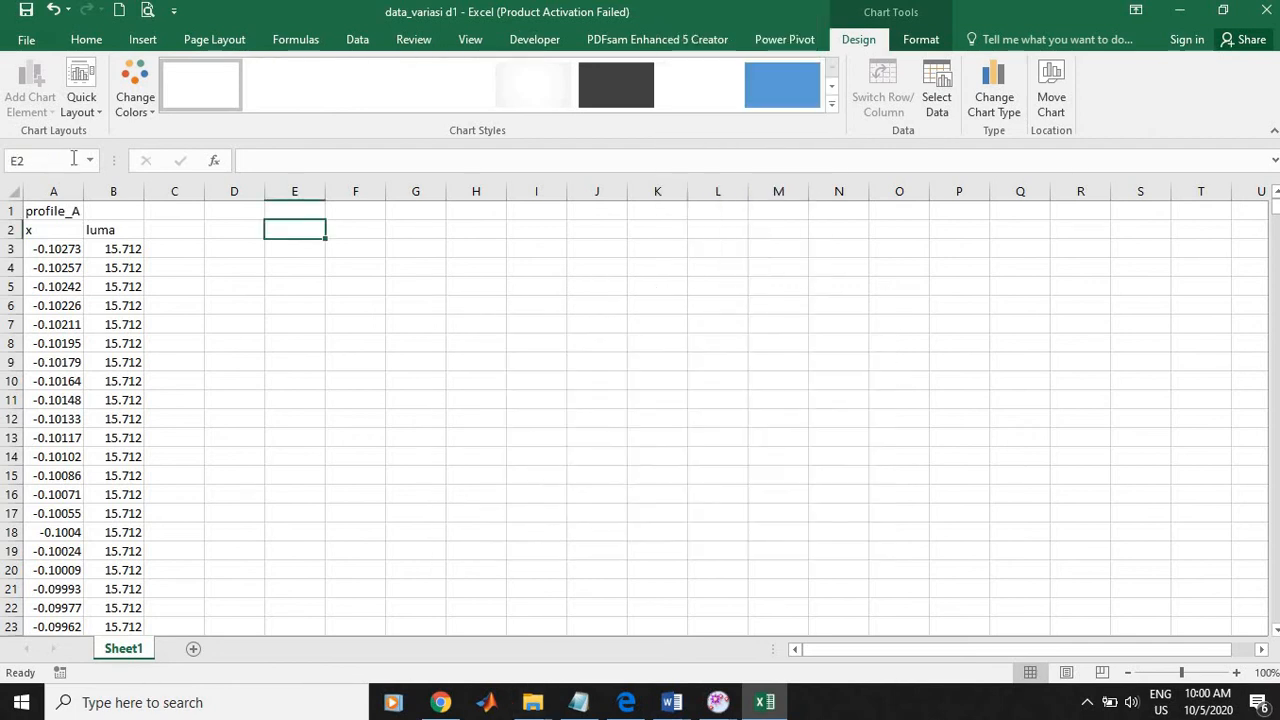
Step: Insert an empty scatter chart with smooth lines and no markers on Sheet1
left_click(142, 39)
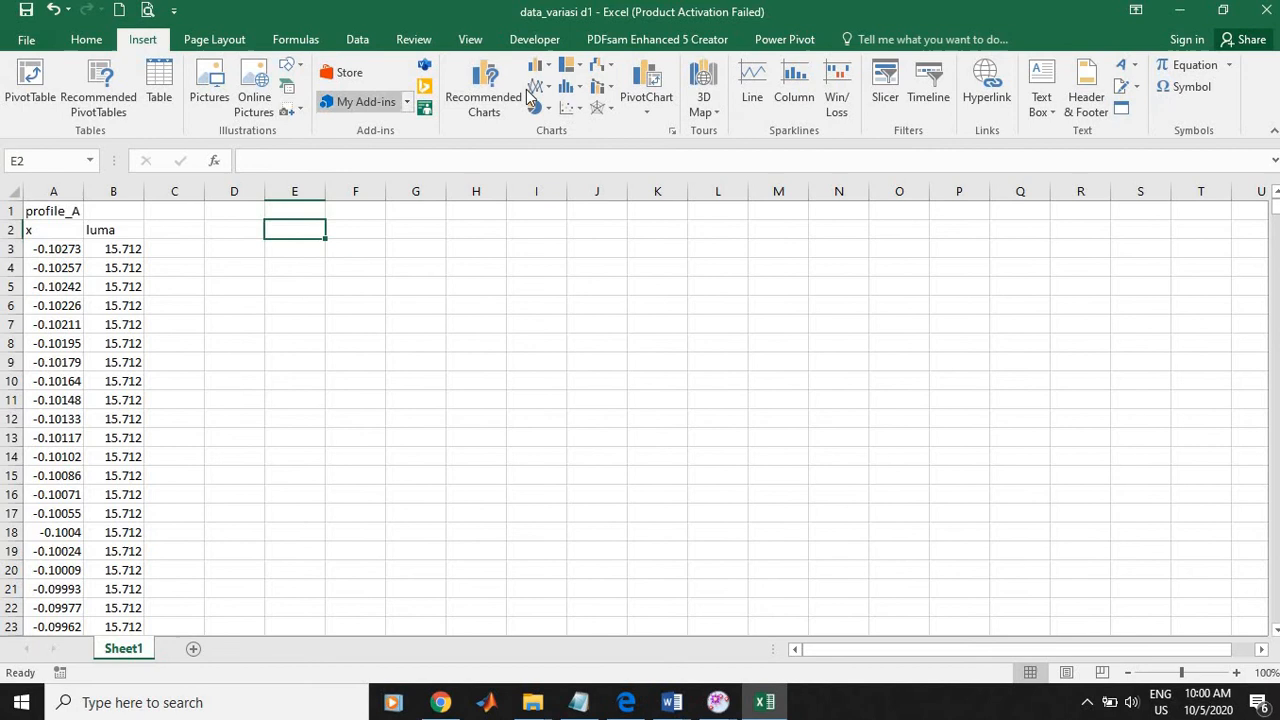
left_click(574, 109)
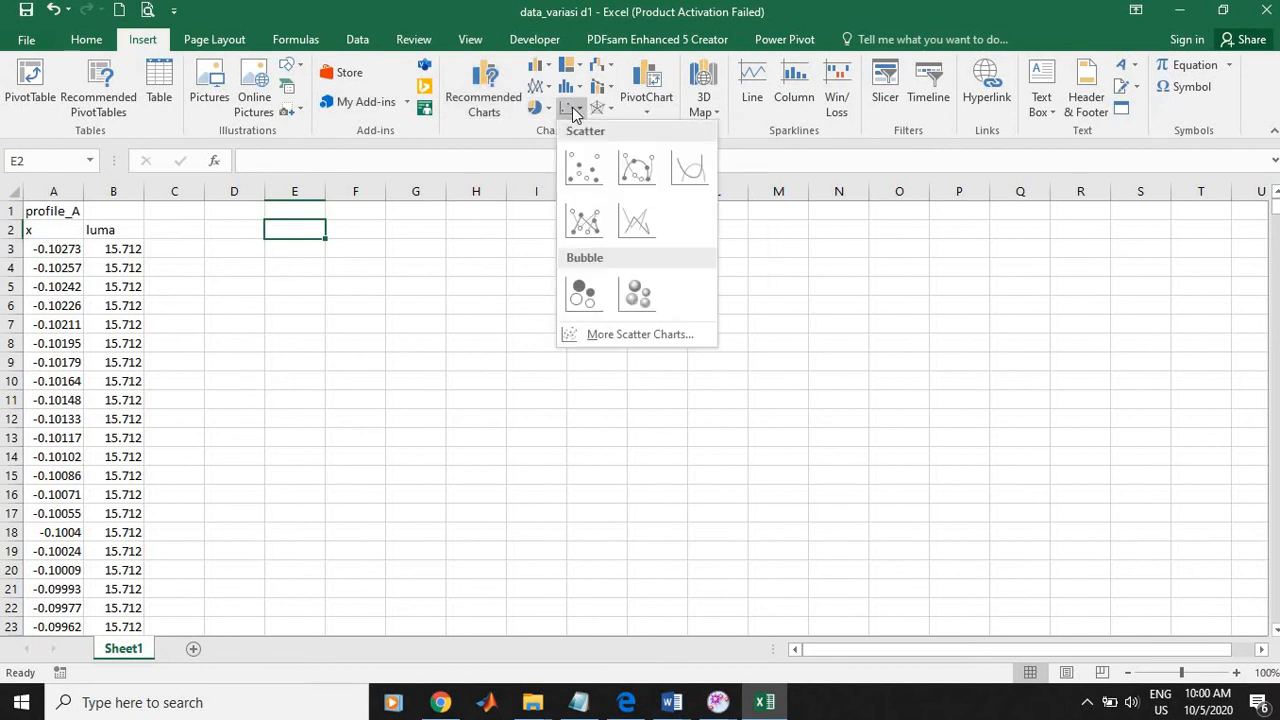
left_click(700, 175)
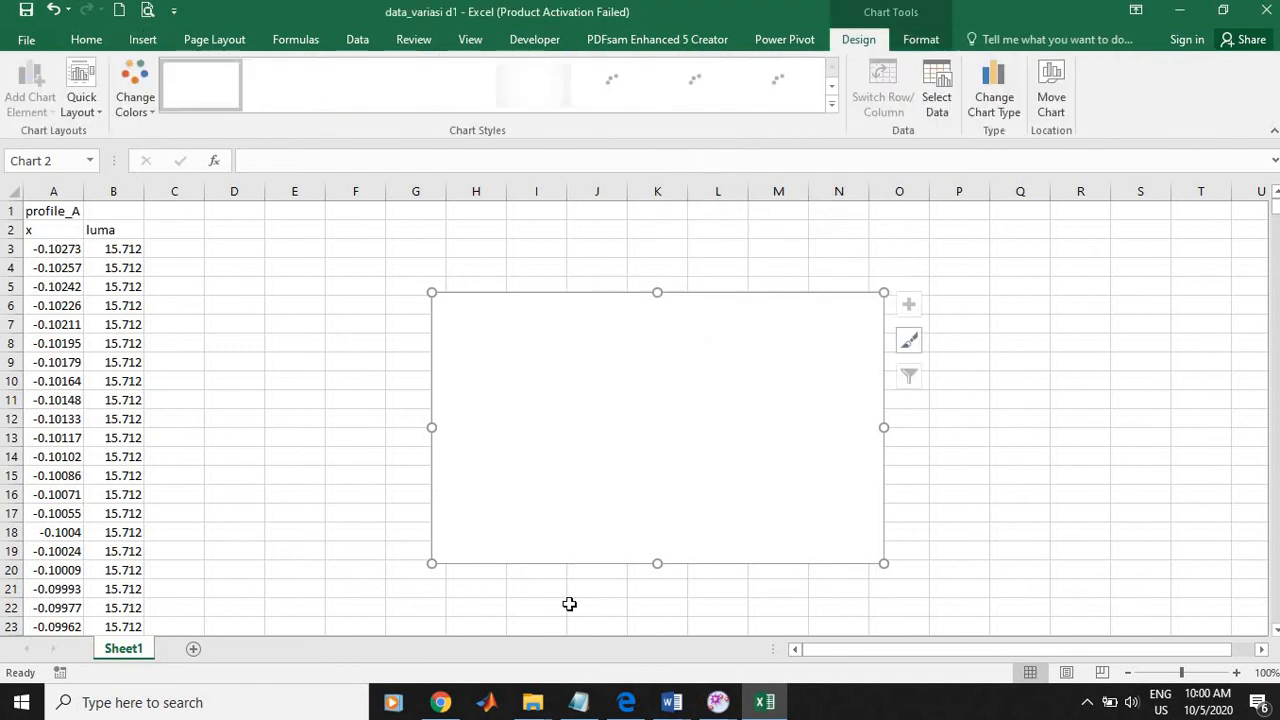
Step: Add a data series to the empty chart and set its X values to the x column, Sheet1 A3:A1275
right_click(708, 442)
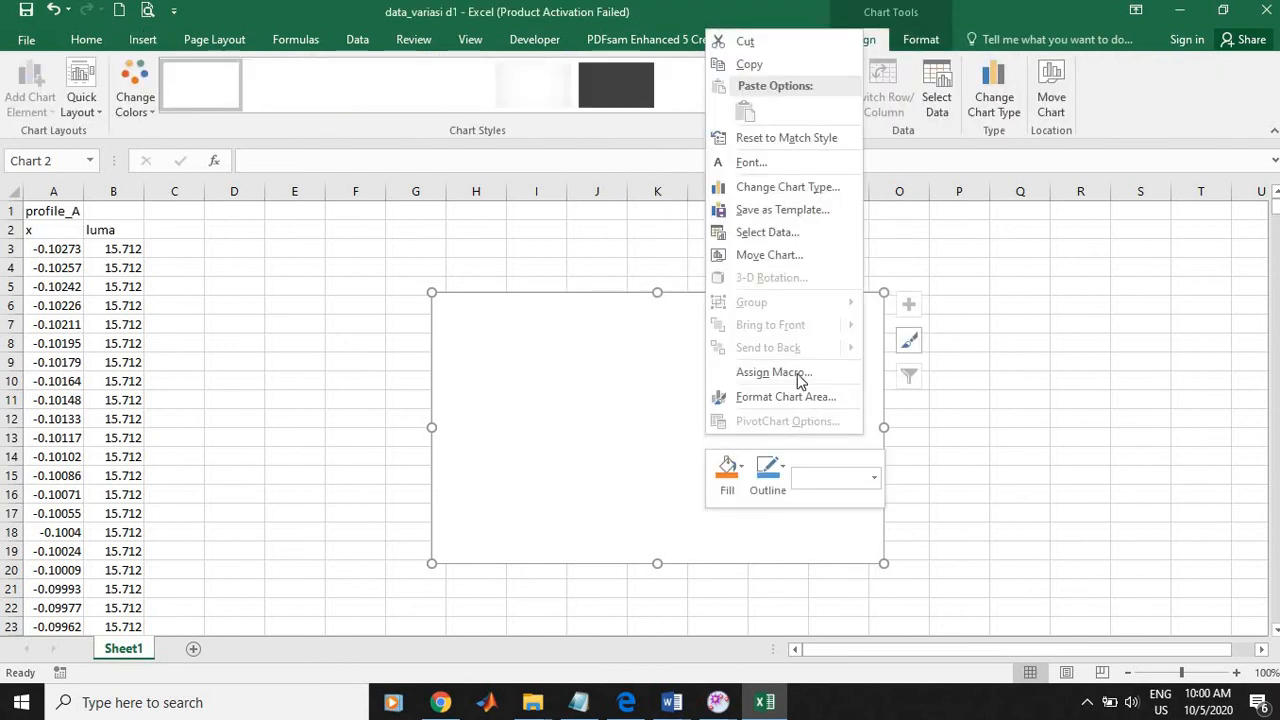
left_click(782, 230)
left_click(484, 313)
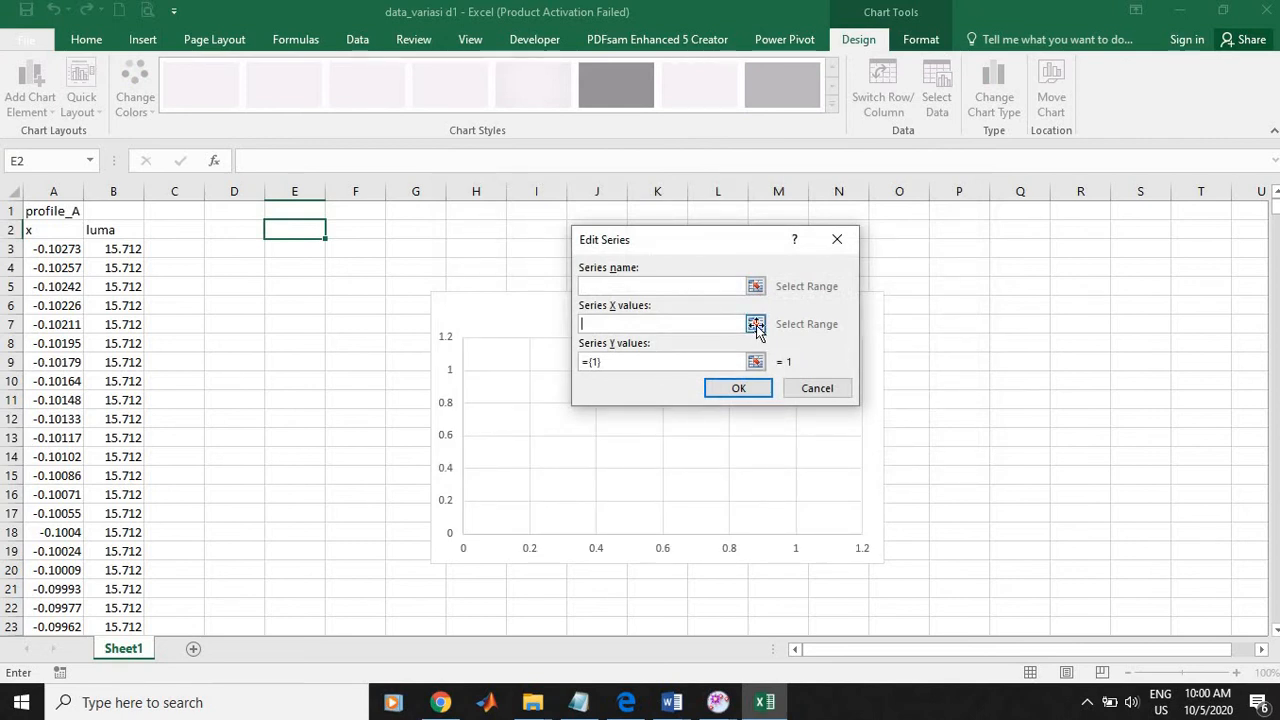
left_click(755, 324)
left_click(841, 268)
left_click(755, 324)
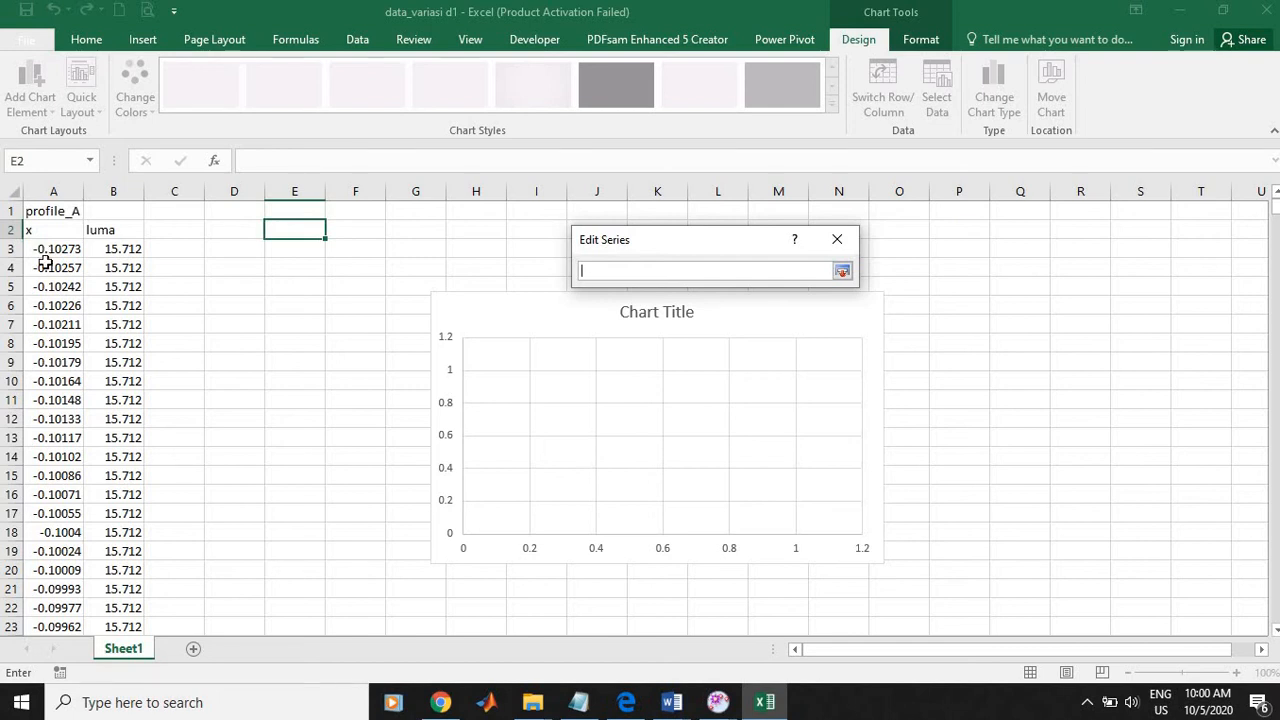
left_click_drag(45, 257, 46, 588)
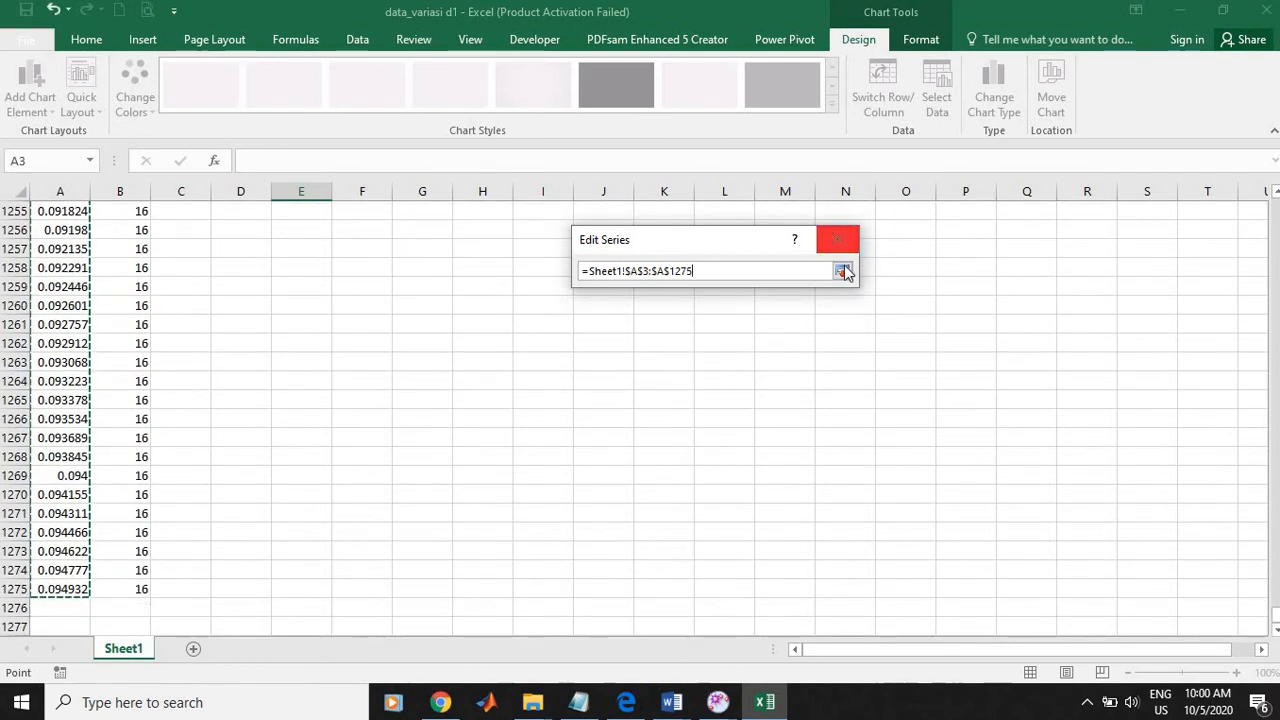
left_click(843, 273)
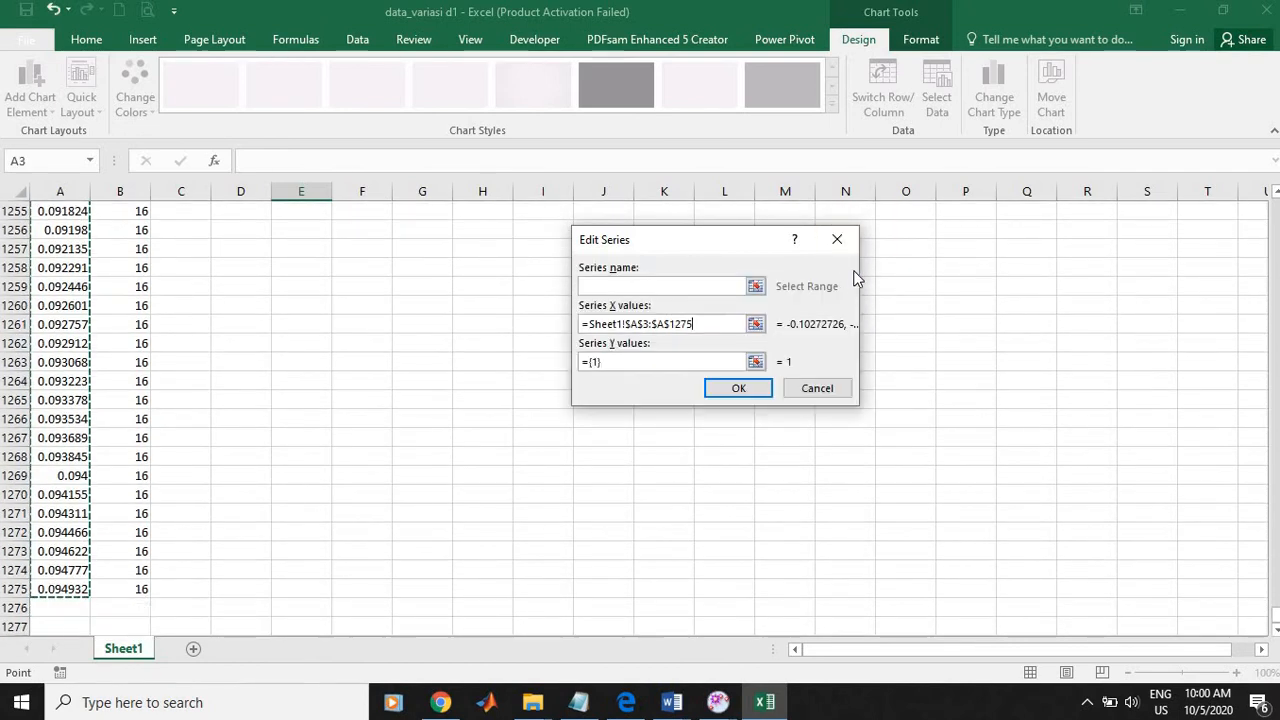
Step: Set the series' Y values to the luma column, Sheet1 B3:B1275, and accept the chart's data source
left_click(755, 362)
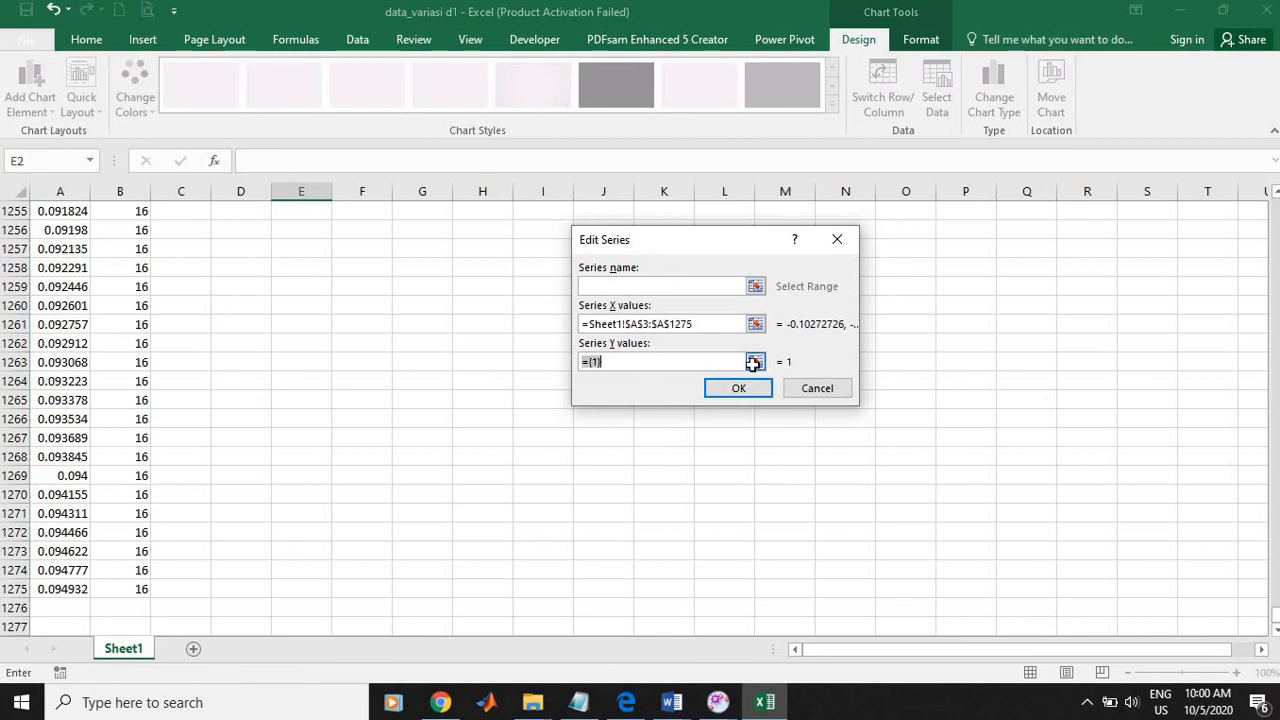
scroll(106, 380, "up", 15)
scroll(161, 375, "up", 20)
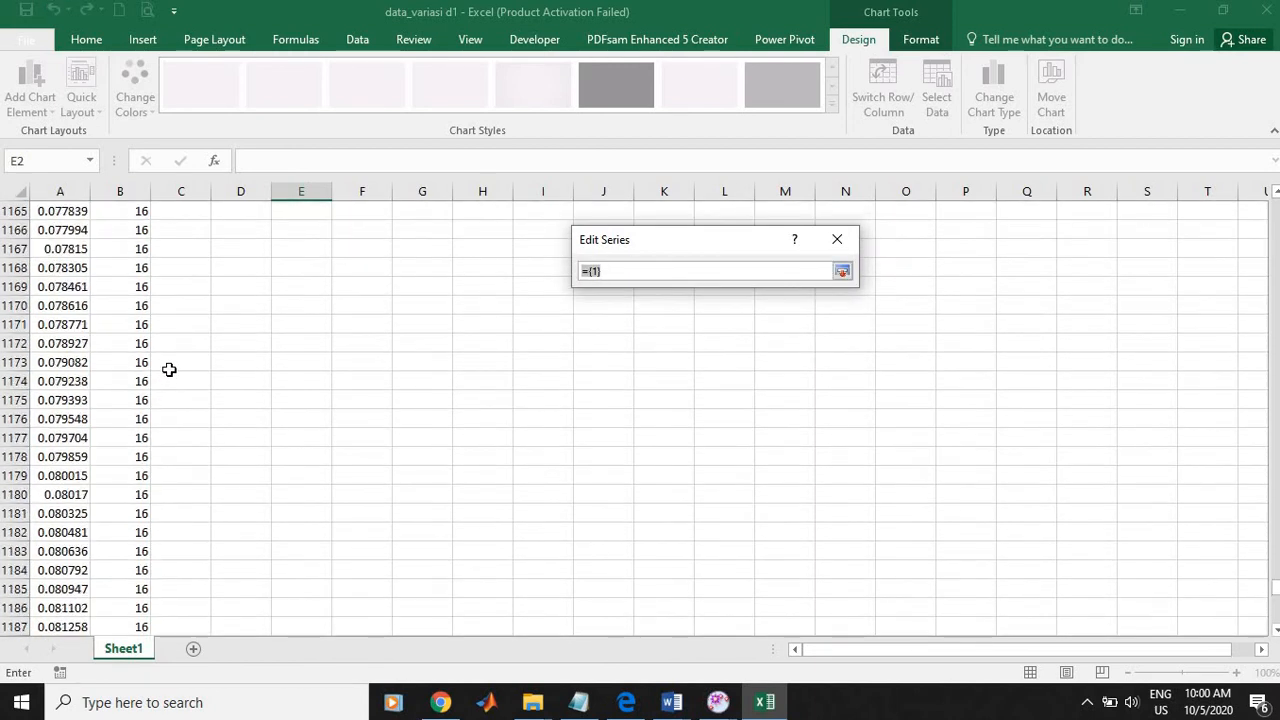
left_click_drag(1276, 570, 1229, 210)
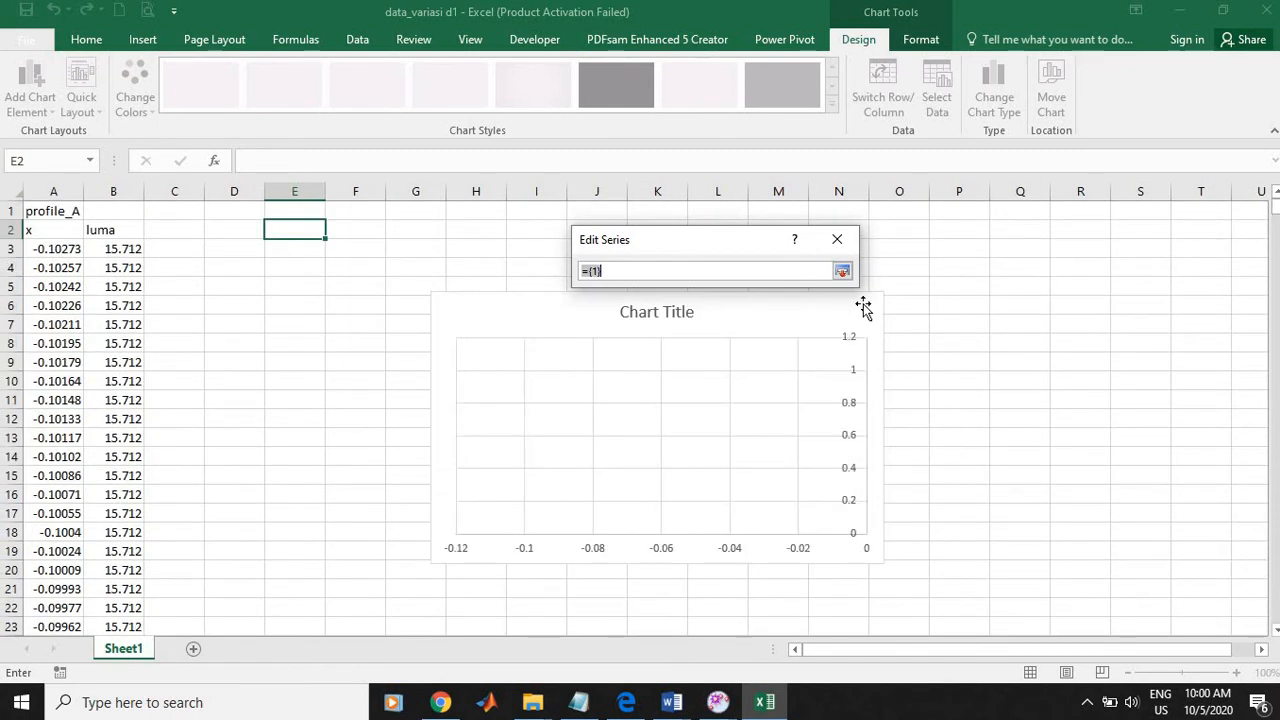
left_click(116, 249)
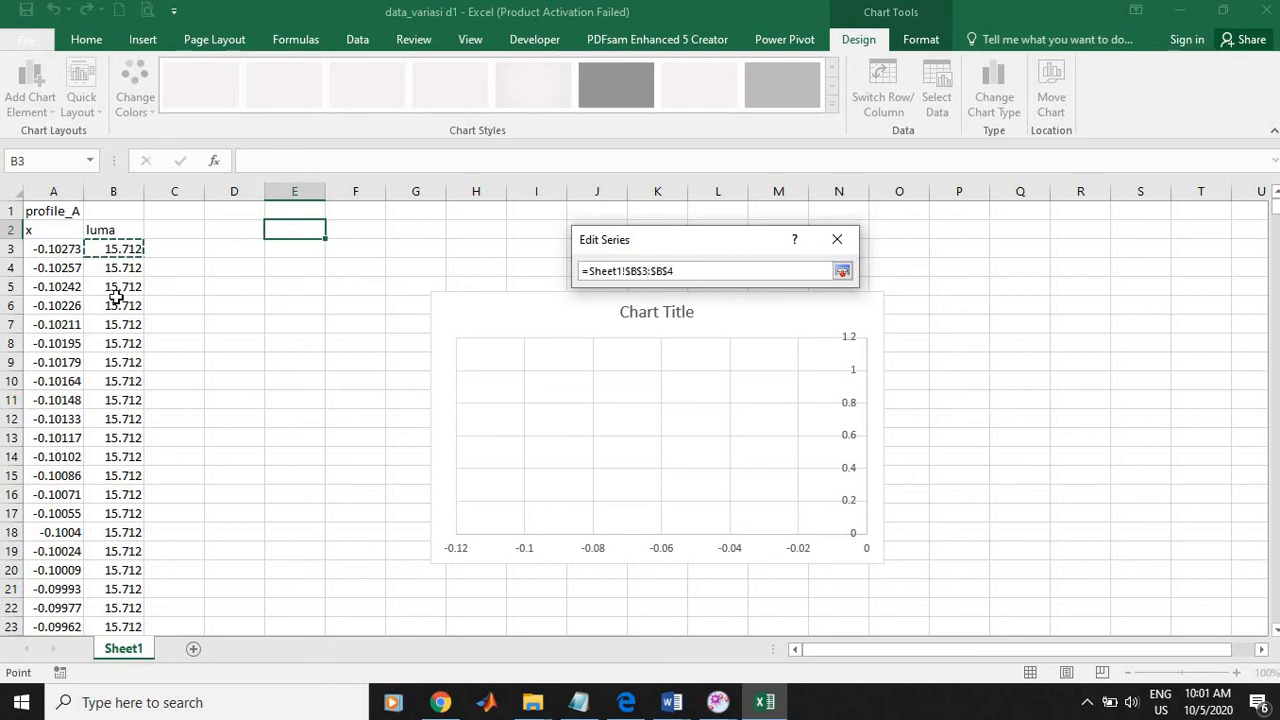
left_click_drag(116, 297, 113, 566)
left_click(843, 271)
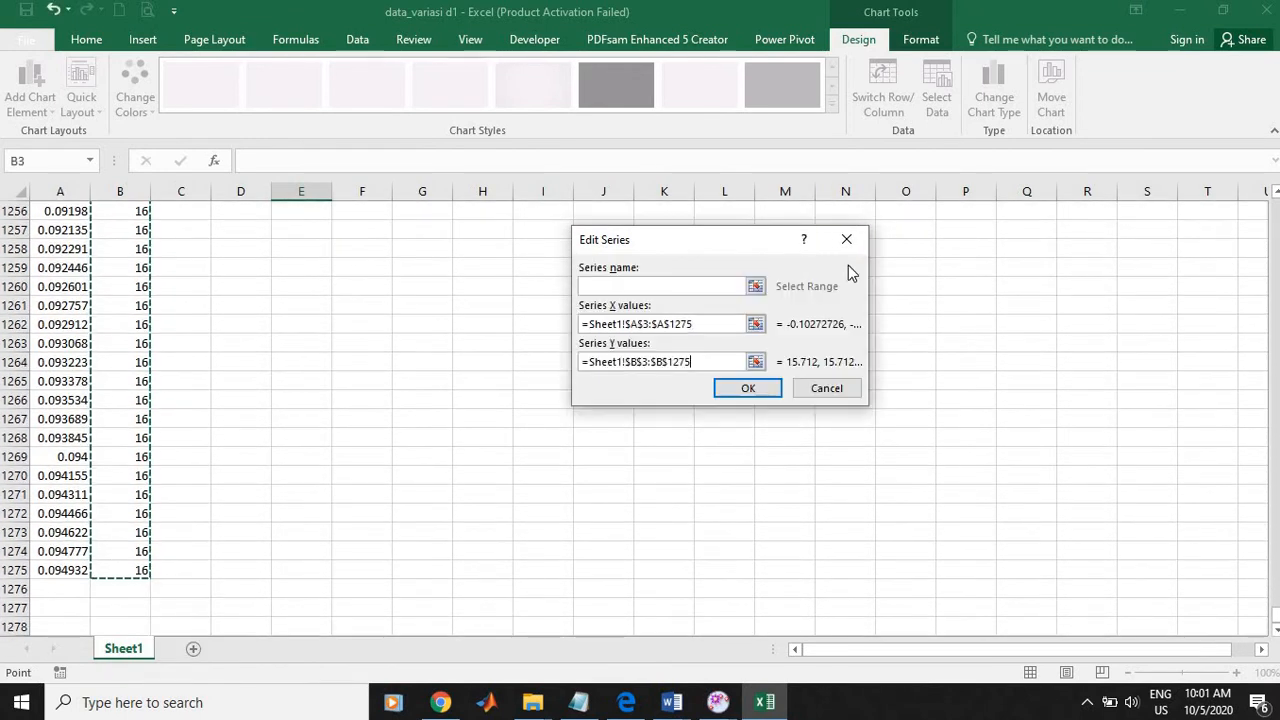
left_click(767, 394)
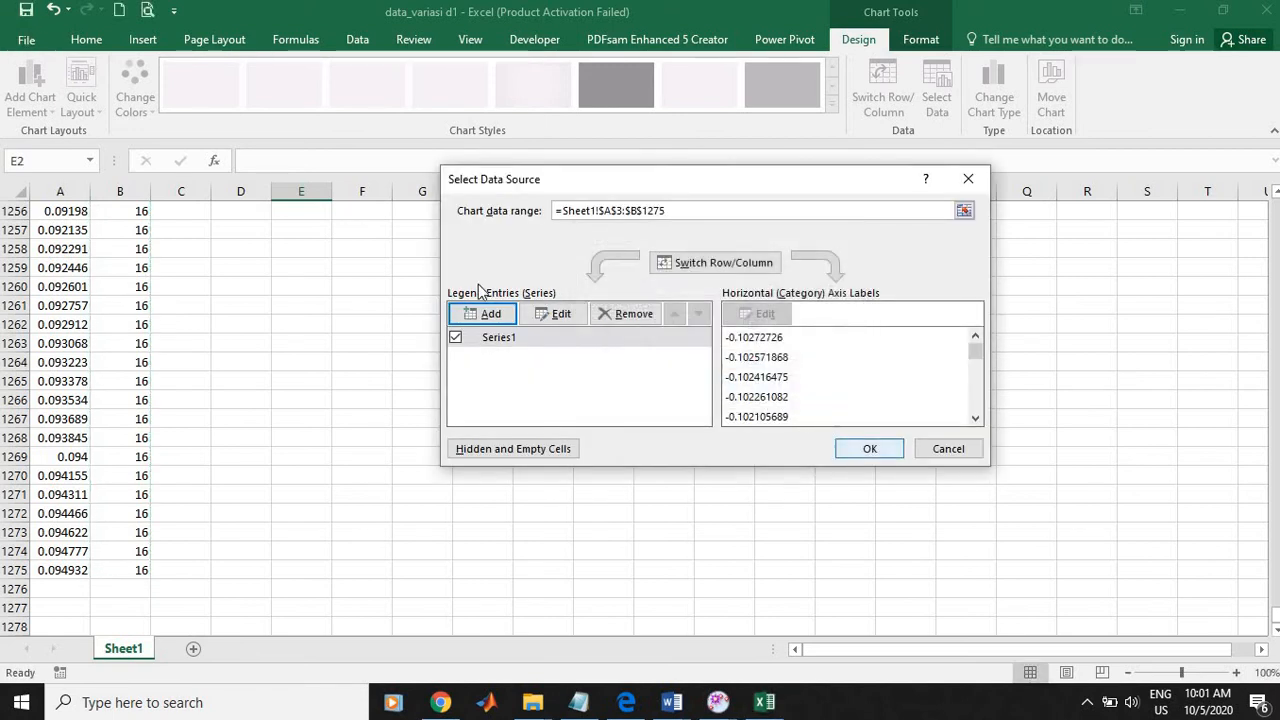
left_click(870, 449)
Step: Replace the chart's placeholder title with "variasi lebar celah d1"
scroll(810, 440, "up", 20)
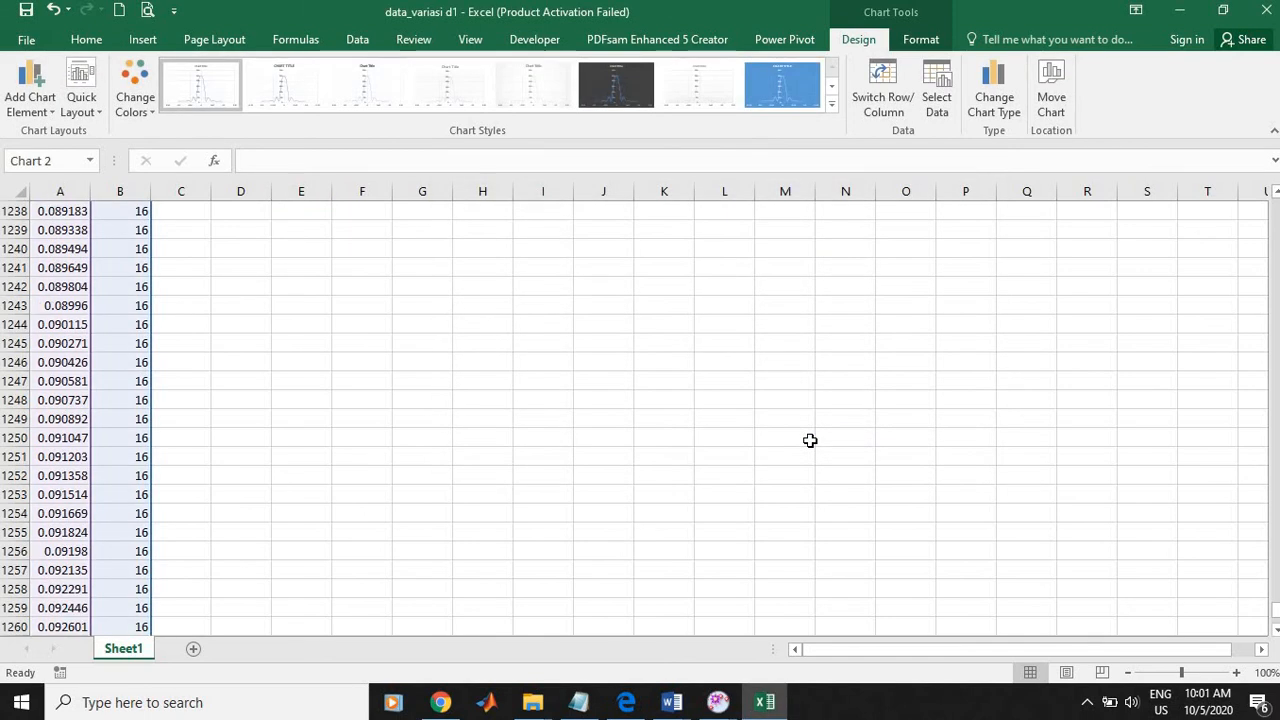
scroll(810, 440, "up", 8)
left_click_drag(1276, 590, 1272, 210)
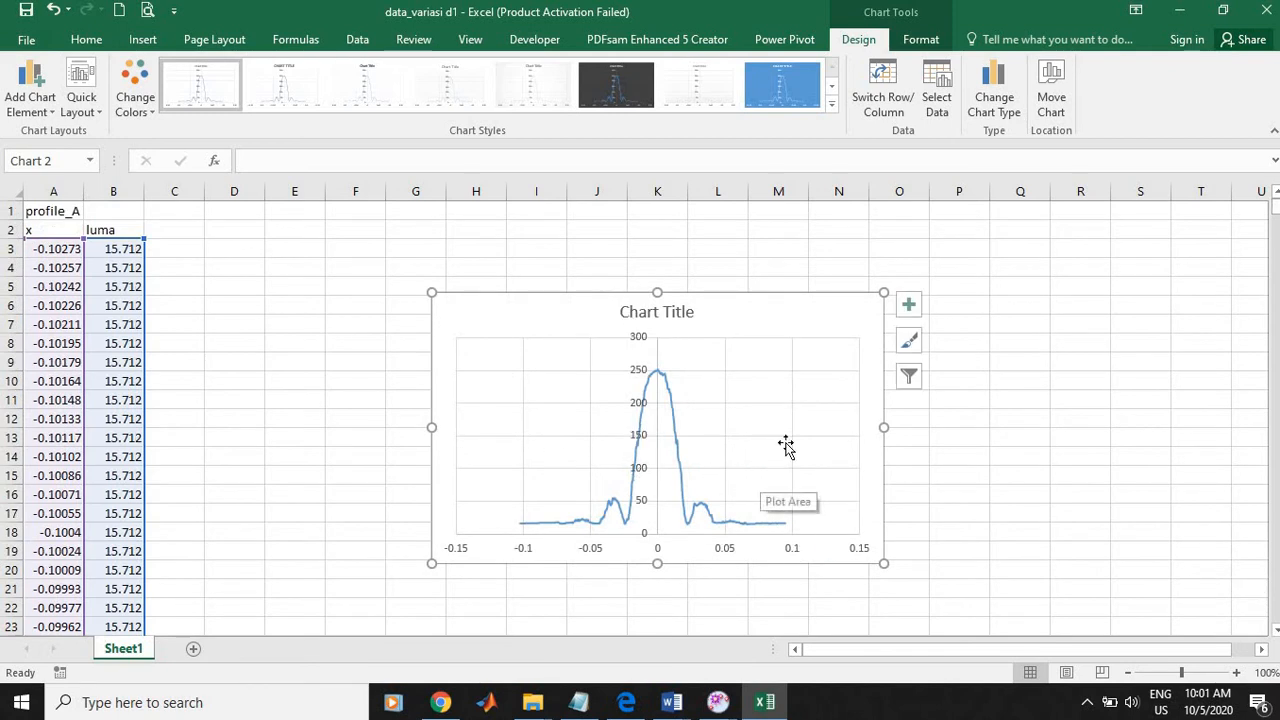
left_click(648, 313)
triple_click(648, 313)
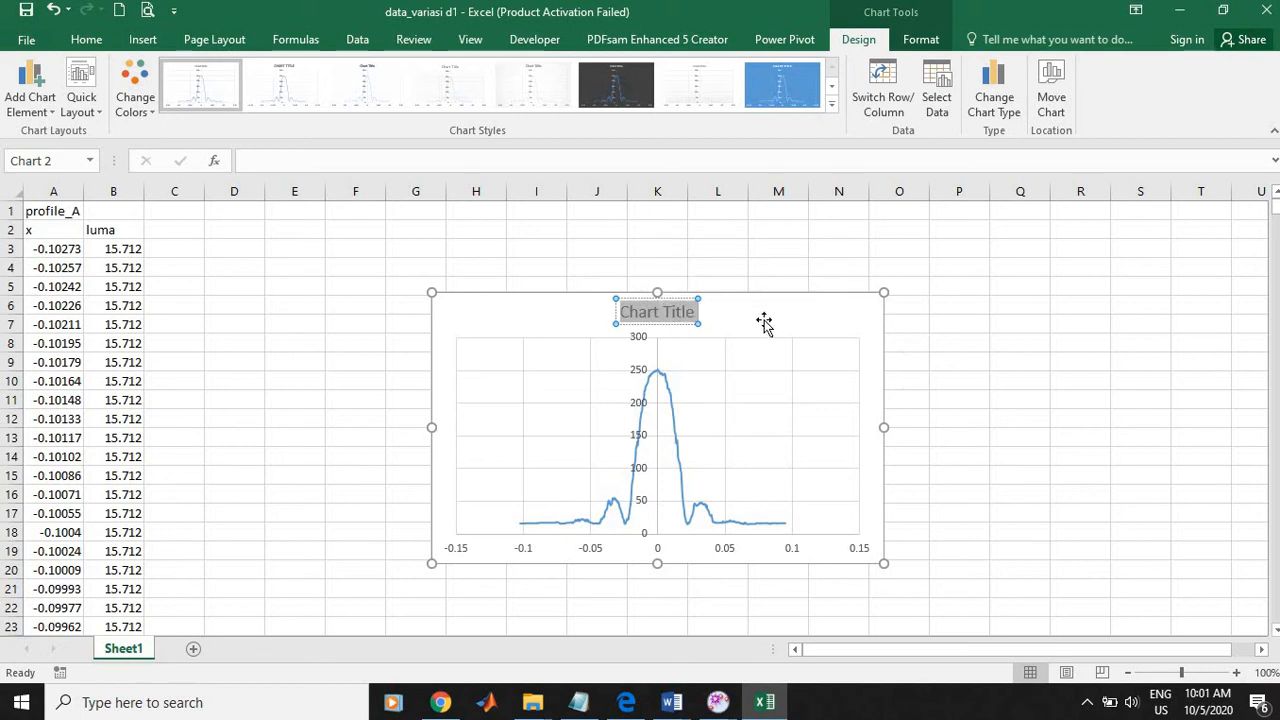
type("variasi")
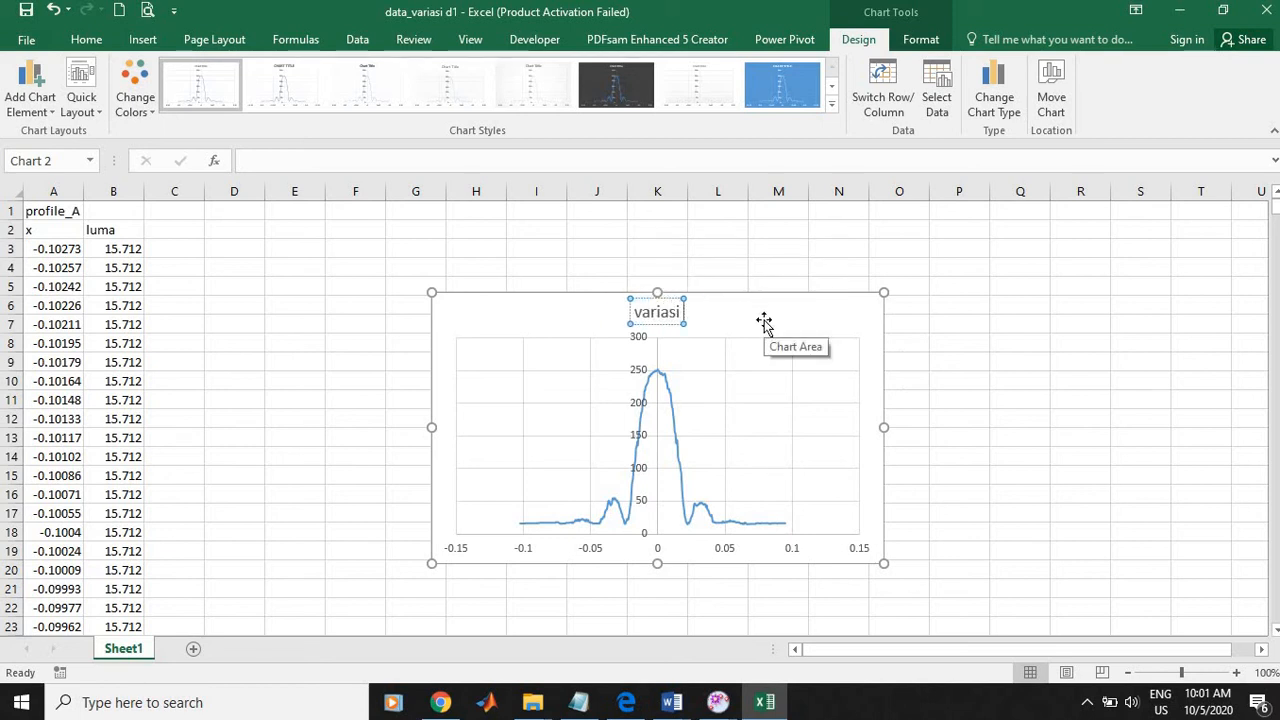
type(" lebar celah")
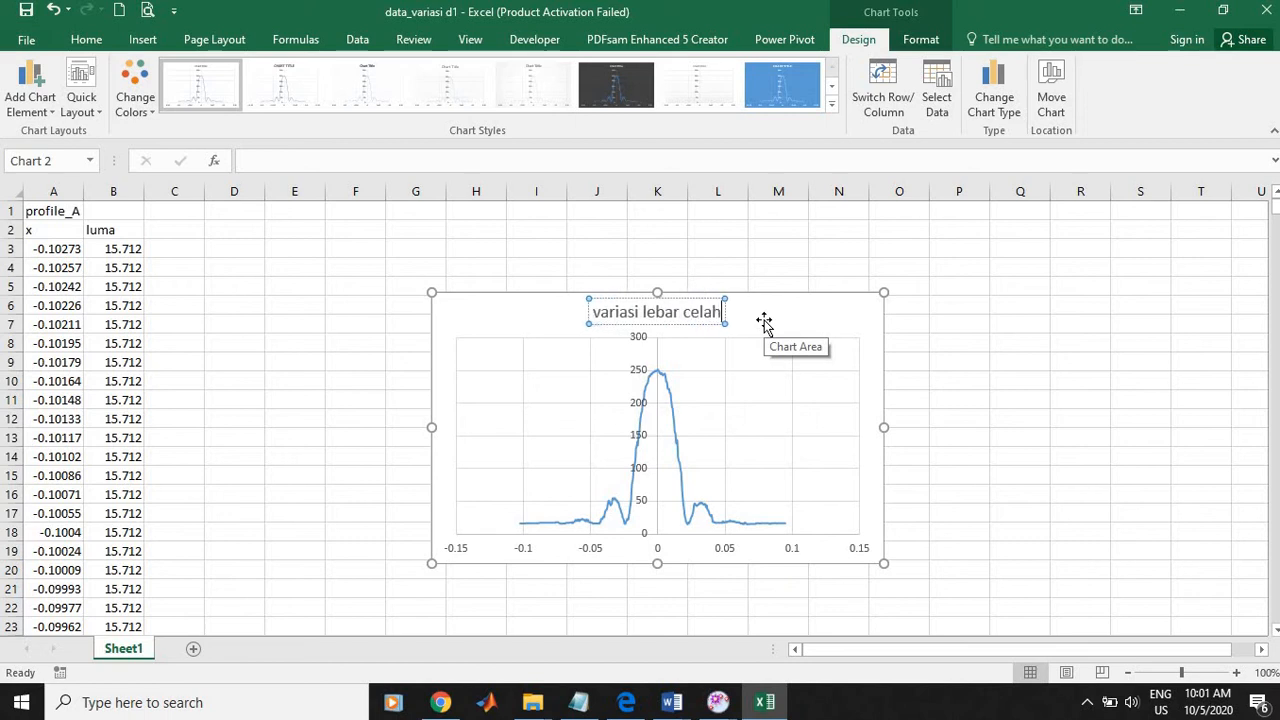
type(" d1")
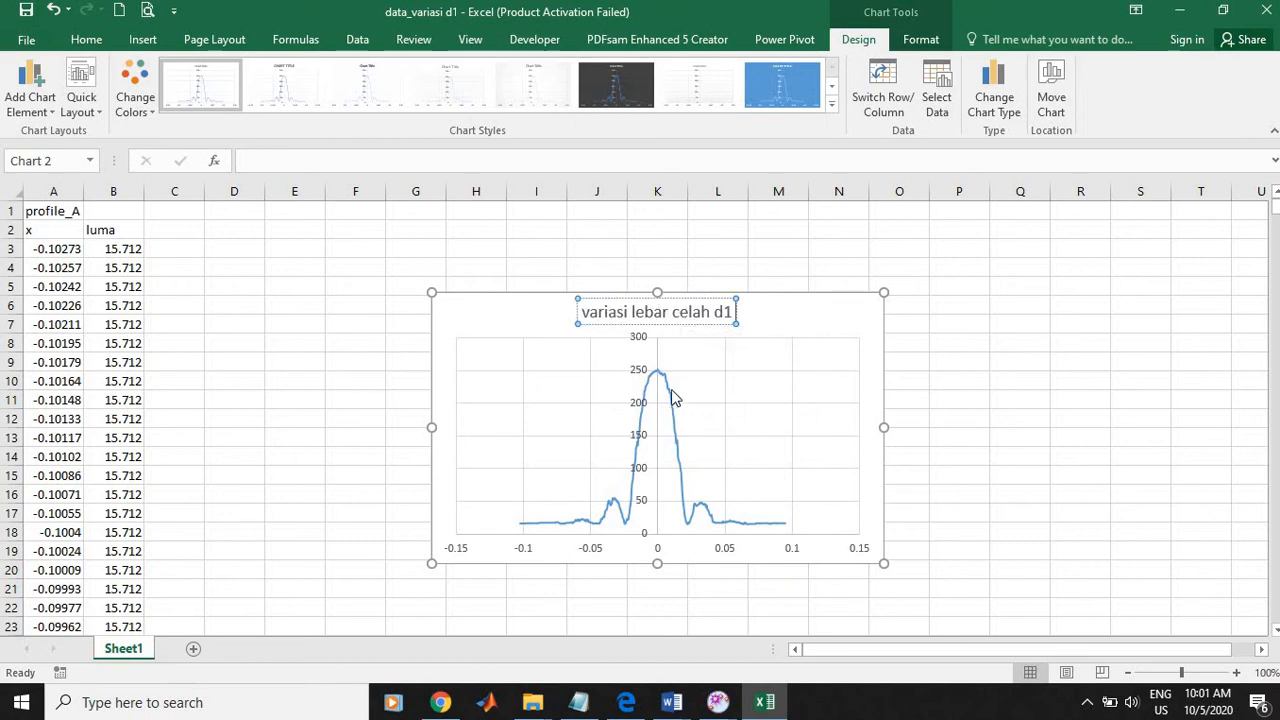
left_click(667, 352)
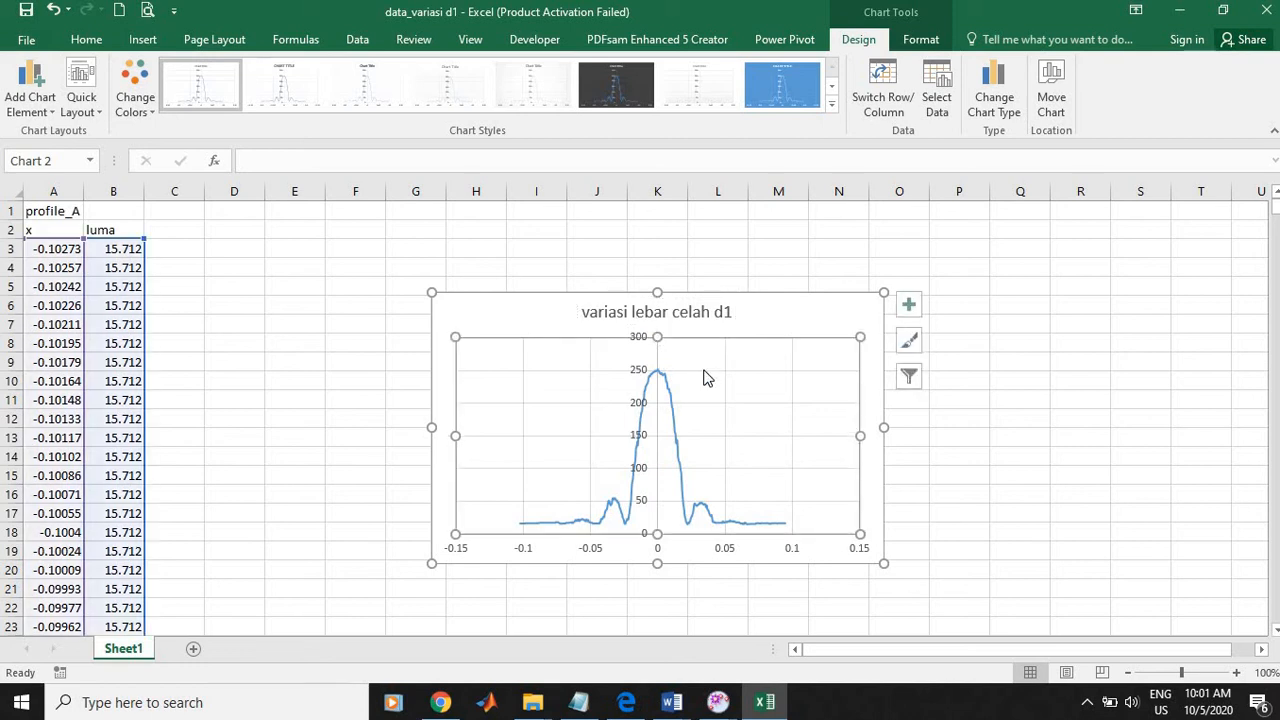
Step: Add a primary horizontal axis title to the chart reading "posisi x (m)"
left_click(82, 84)
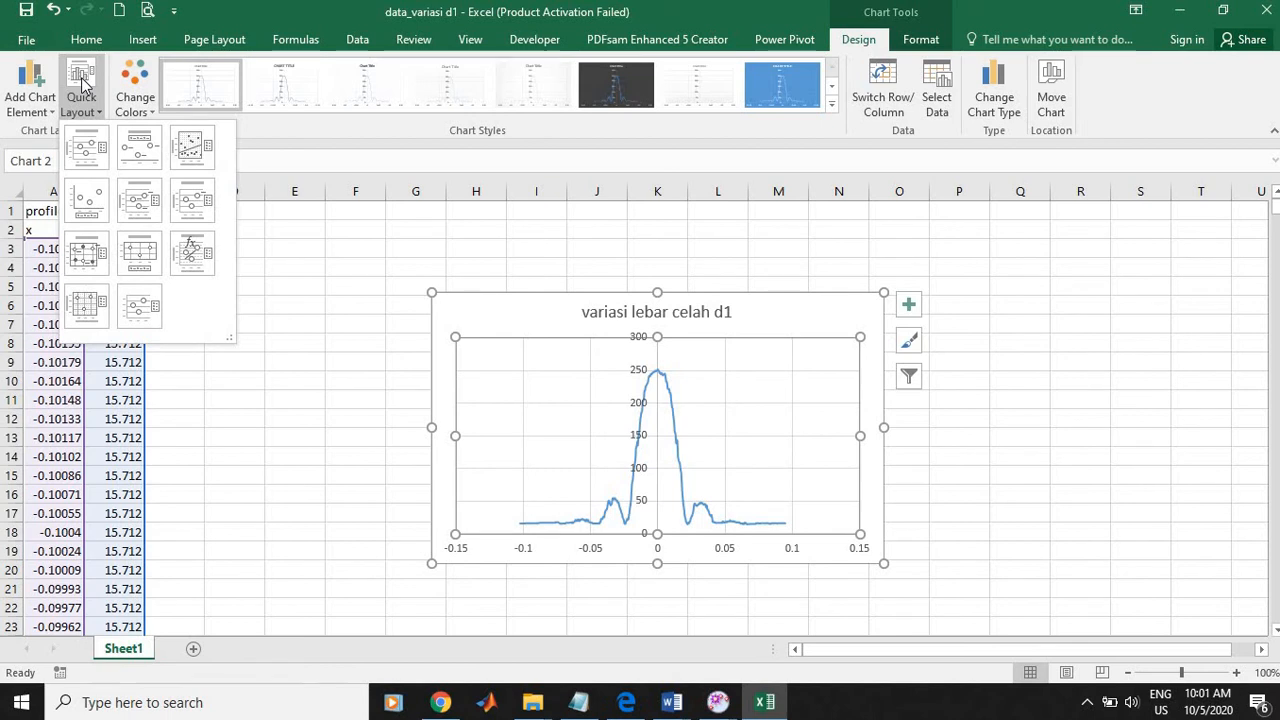
left_click(82, 84)
left_click(38, 88)
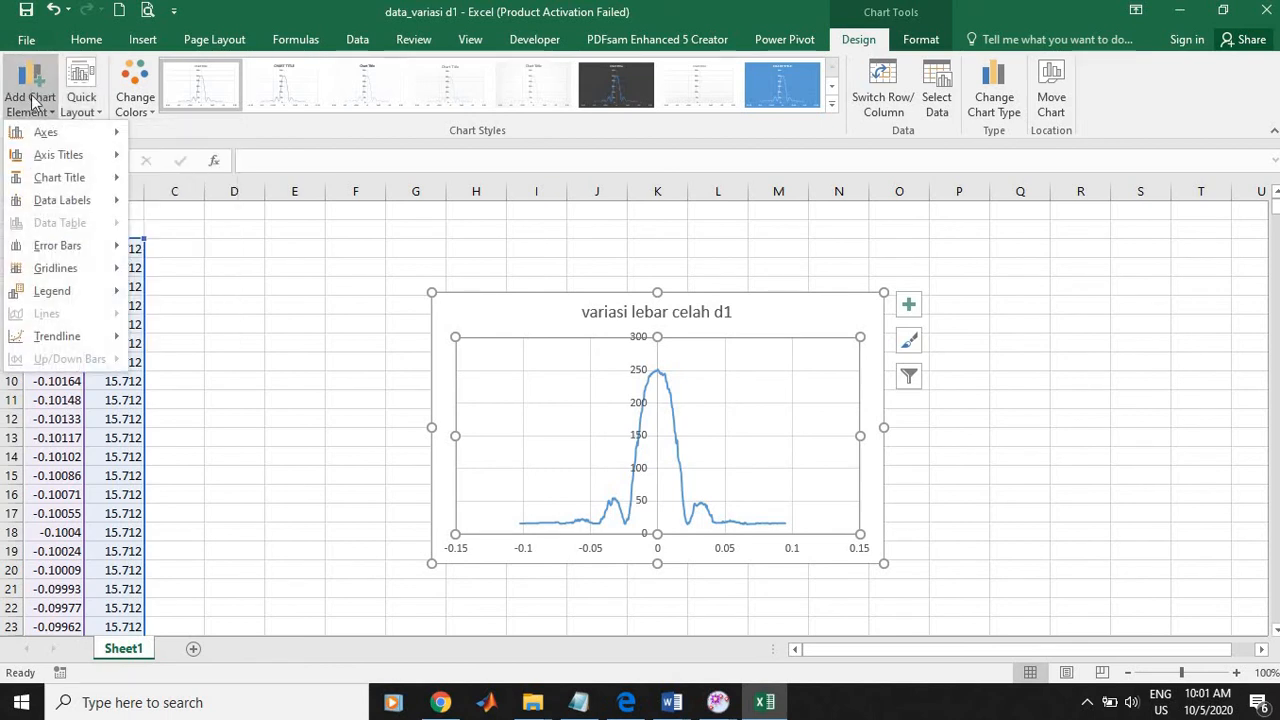
mouse_move(42, 134)
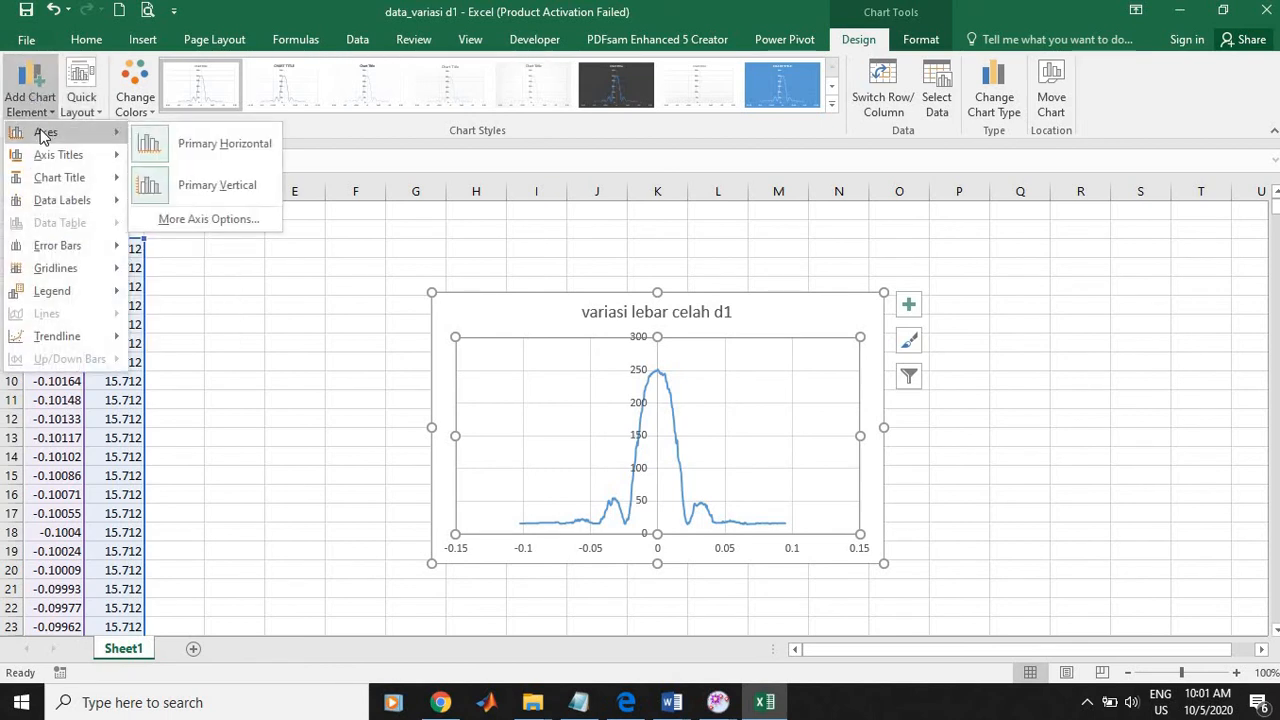
mouse_move(46, 156)
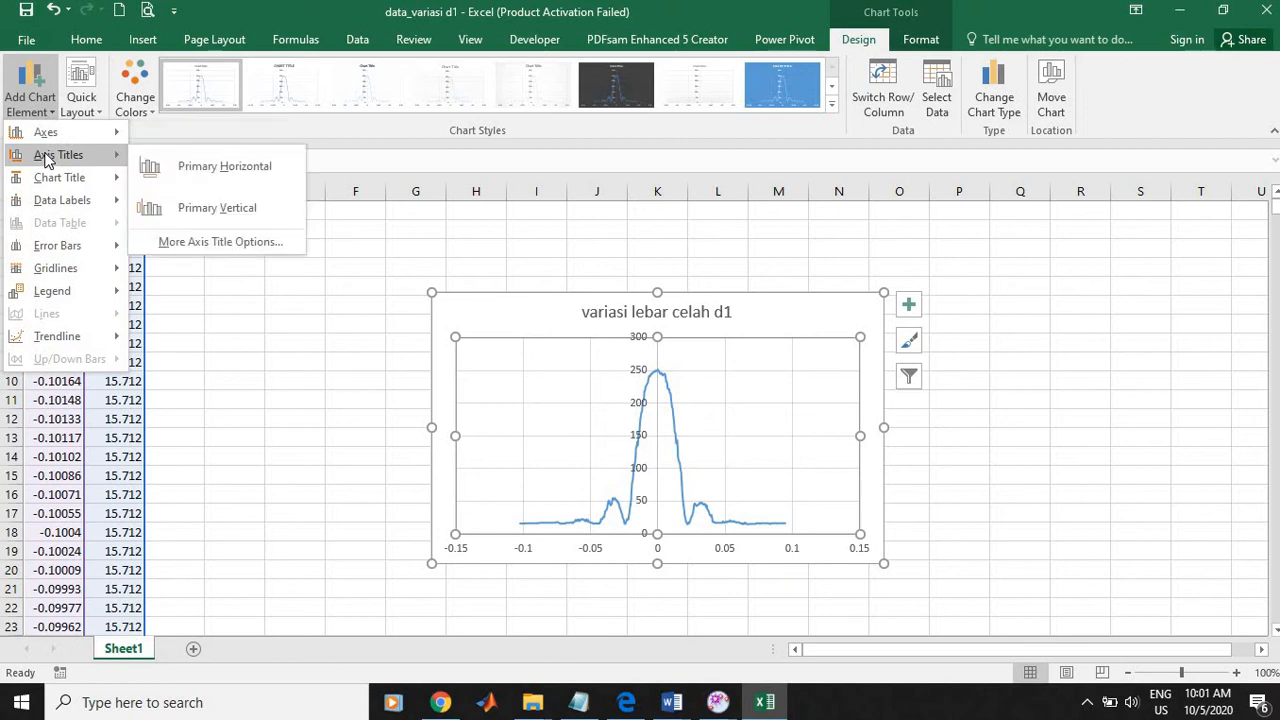
left_click(184, 170)
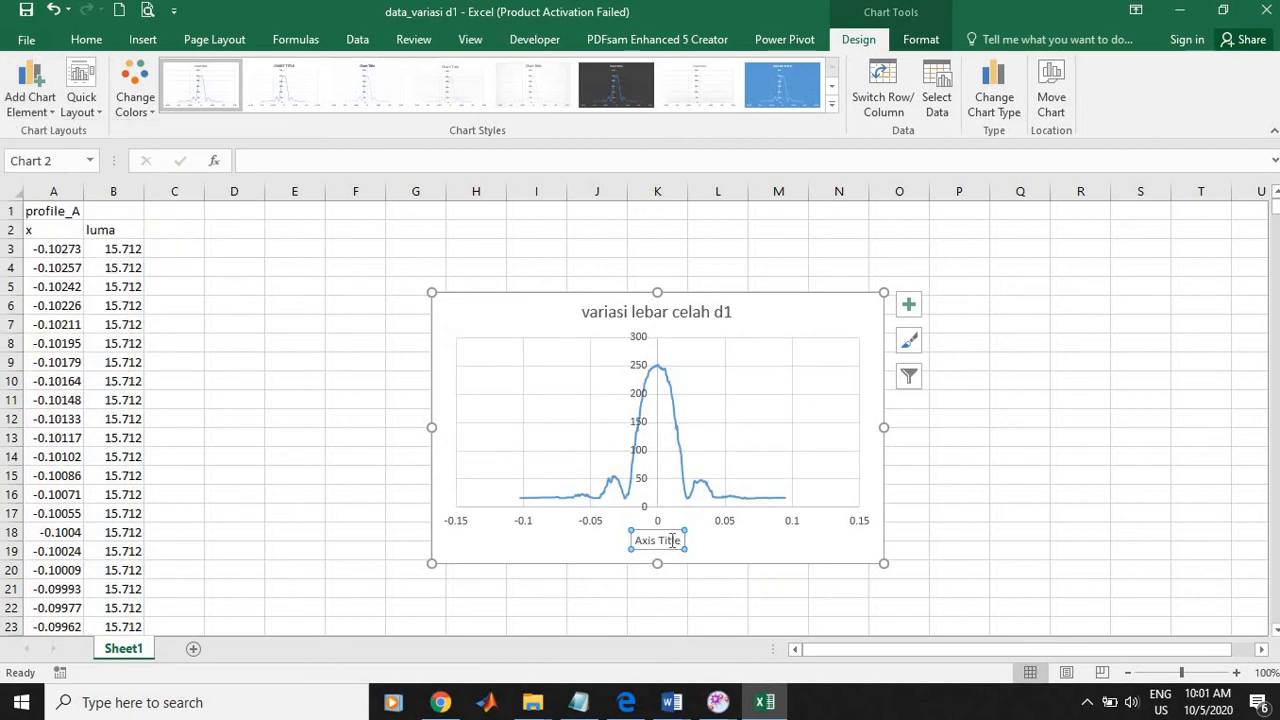
triple_click(672, 540)
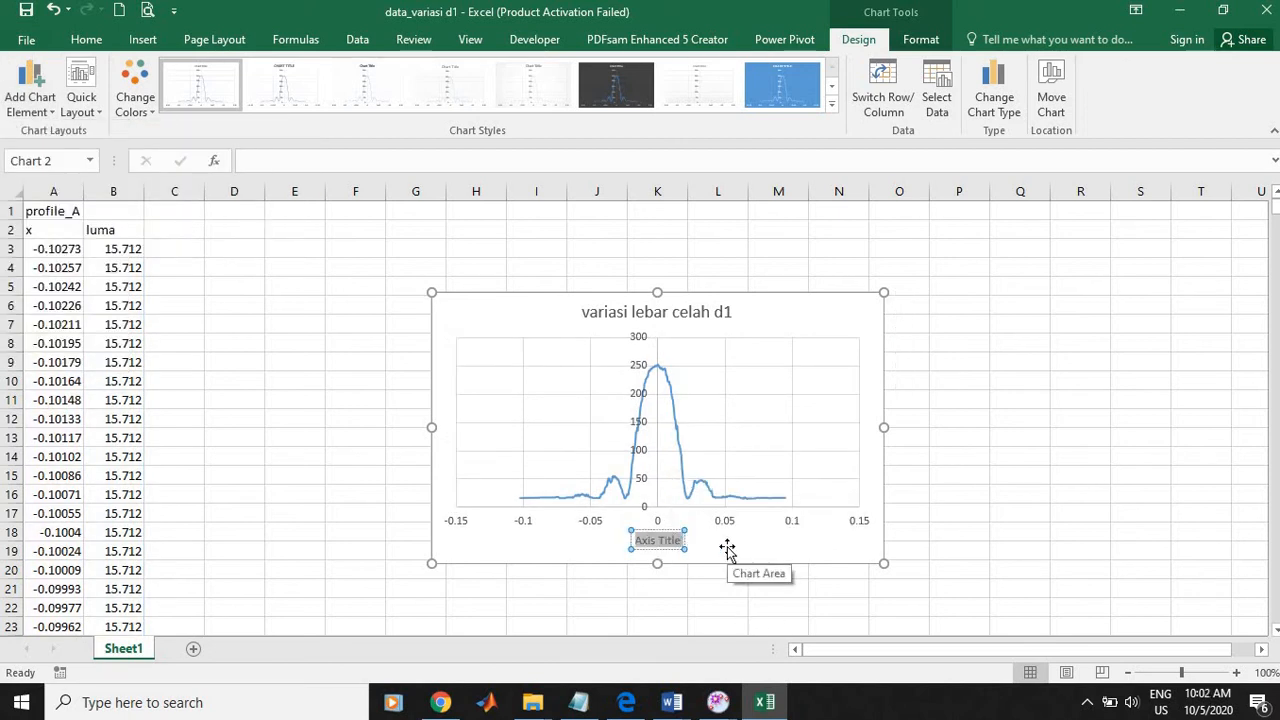
type("posisi x")
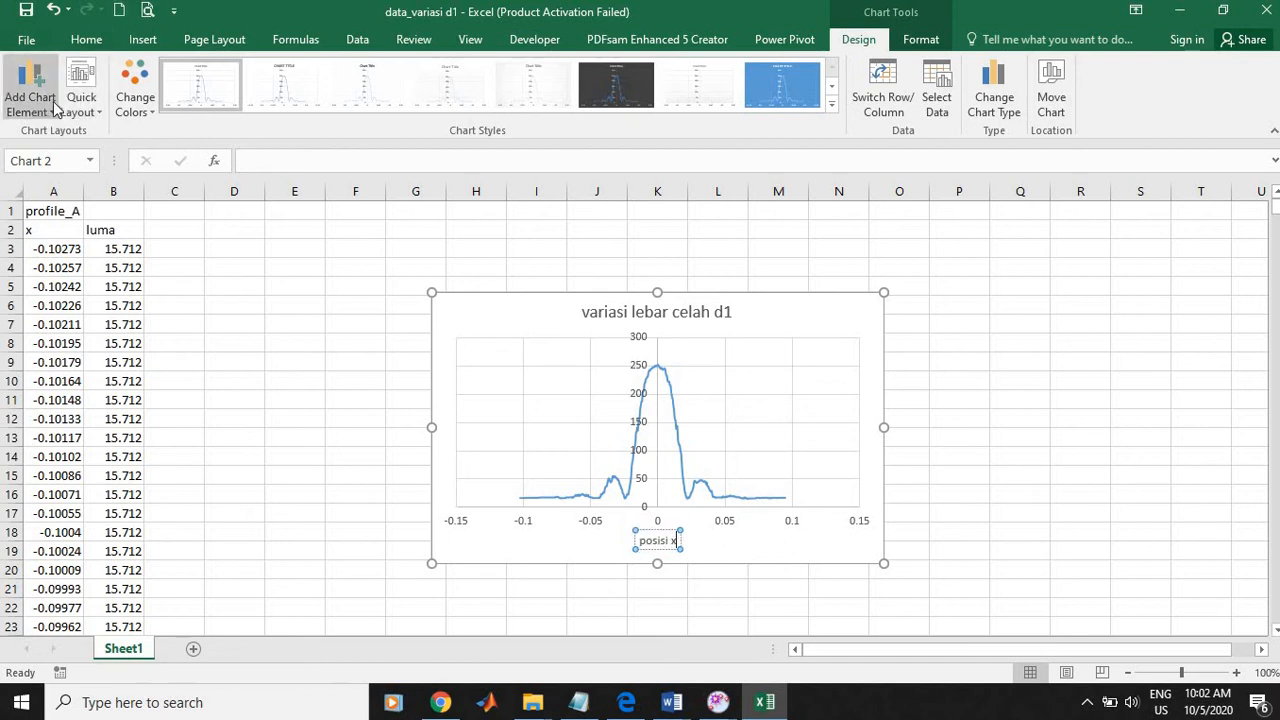
type(" (m)")
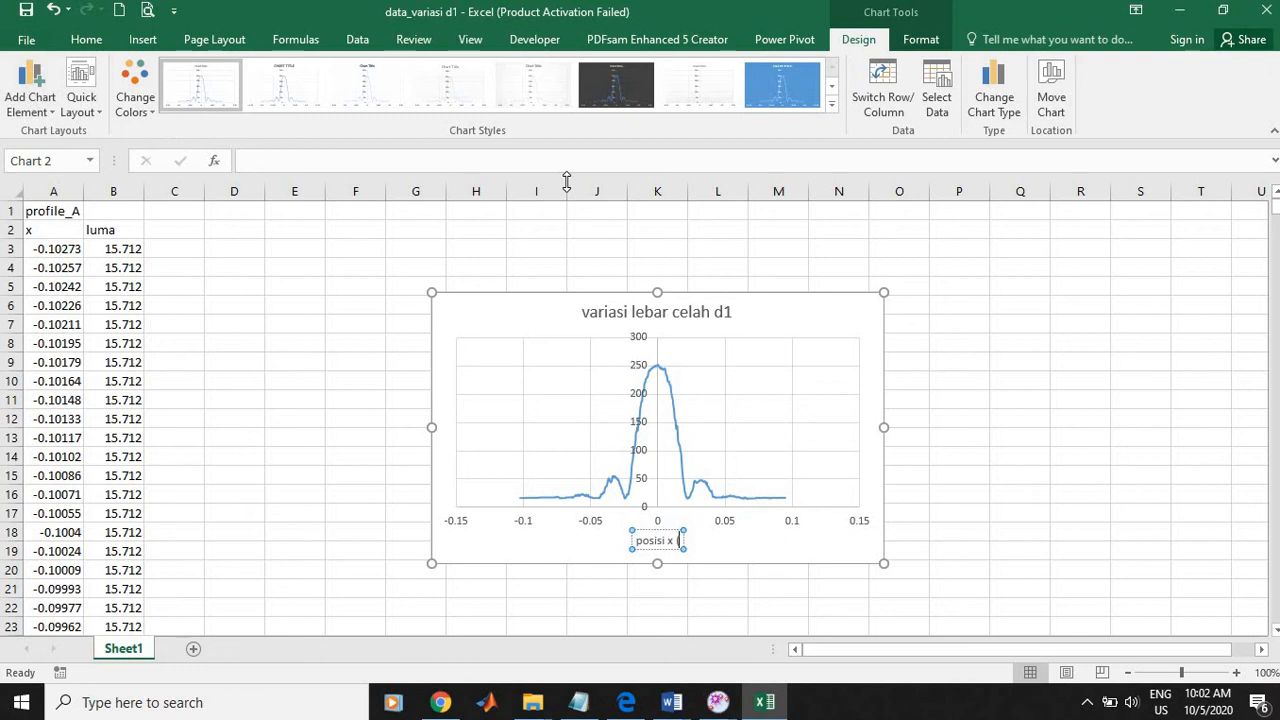
Step: Add a primary vertical axis title to the chart reading "intensitas"
left_click(24, 114)
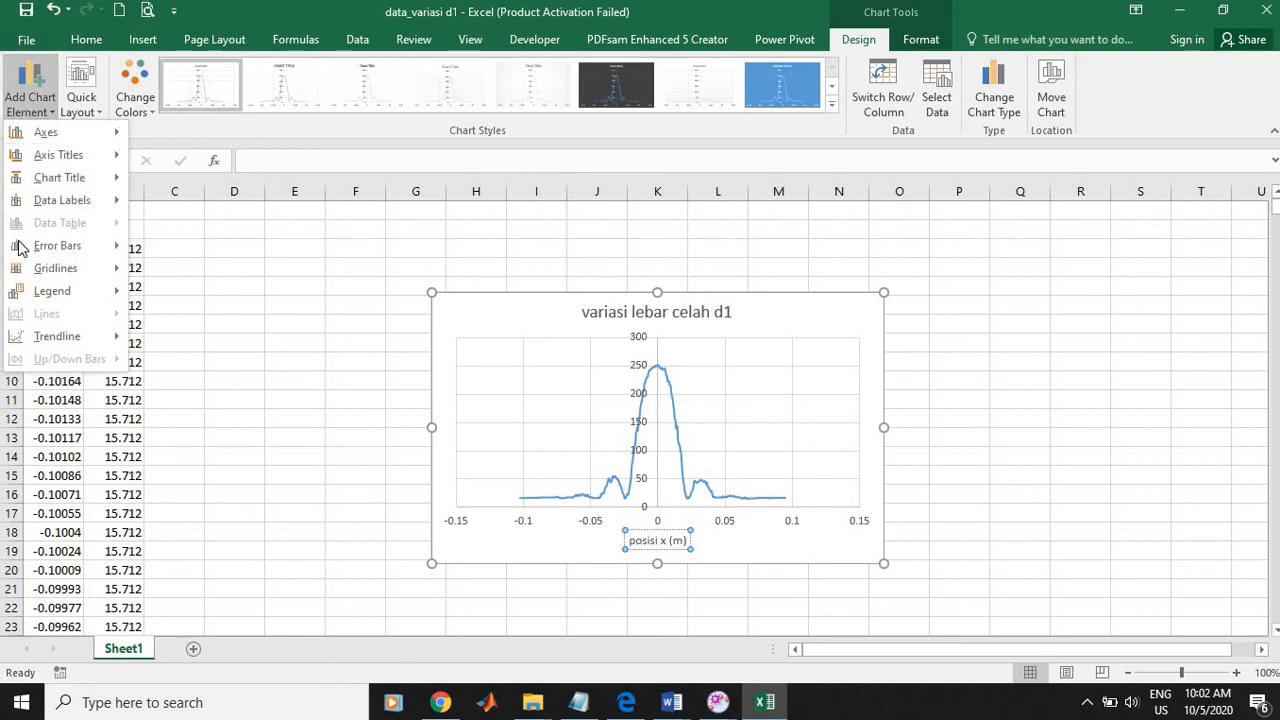
mouse_move(40, 156)
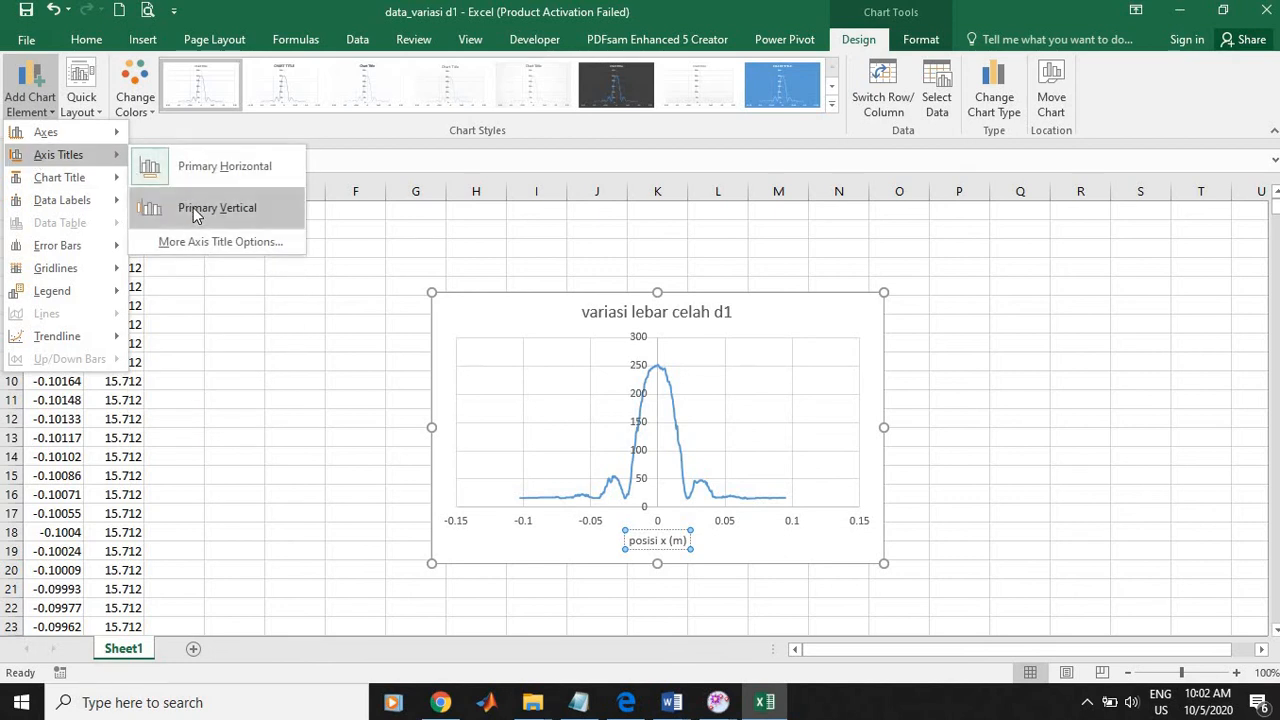
left_click(160, 206)
triple_click(455, 422)
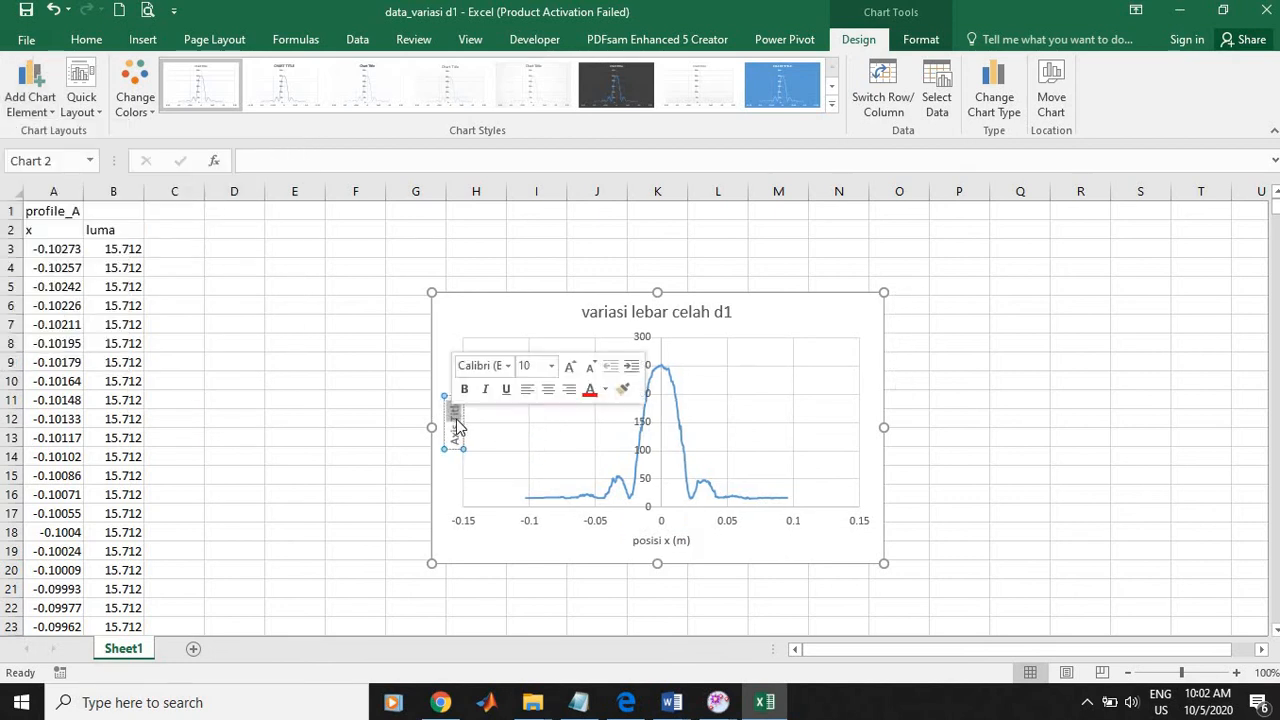
type("inte")
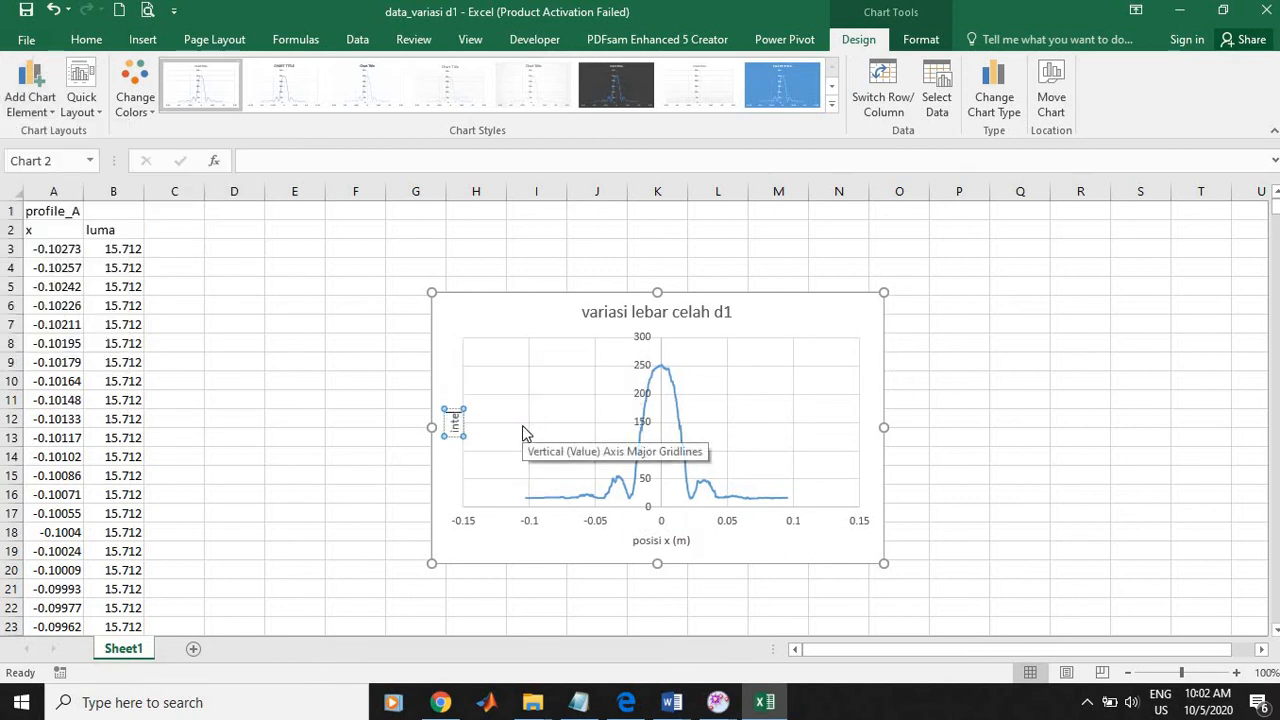
type("rsita")
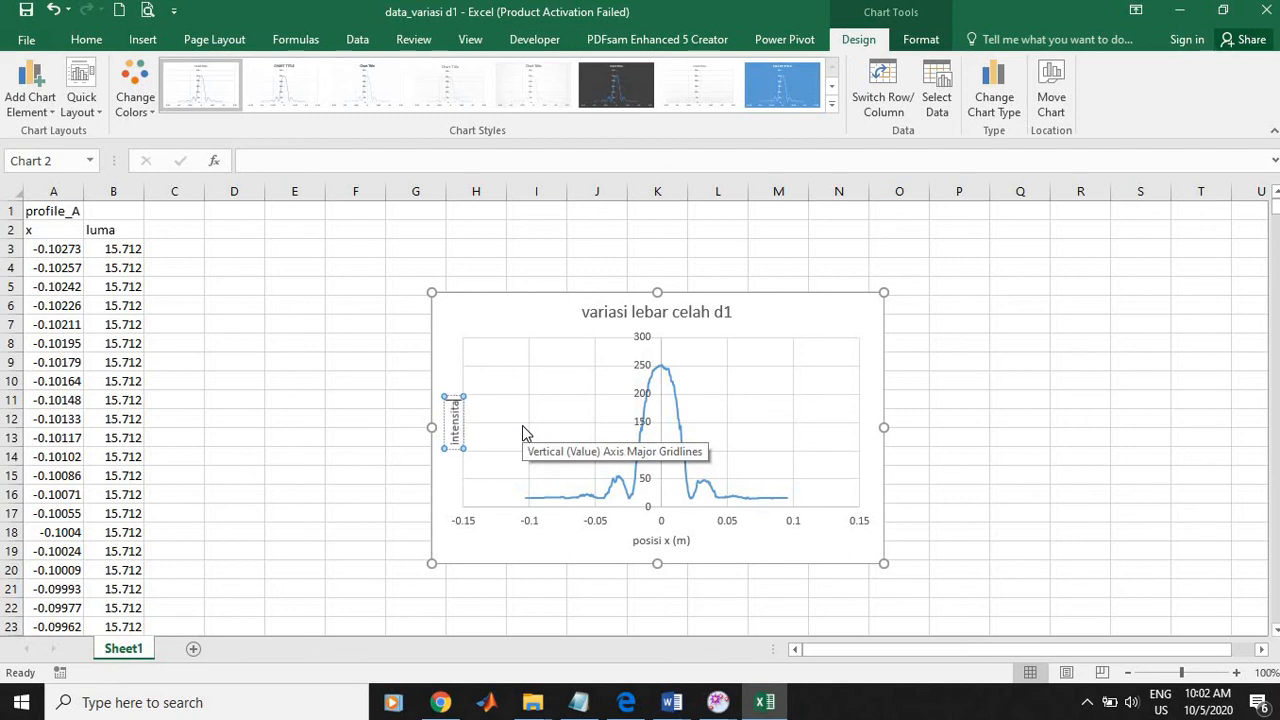
type("s")
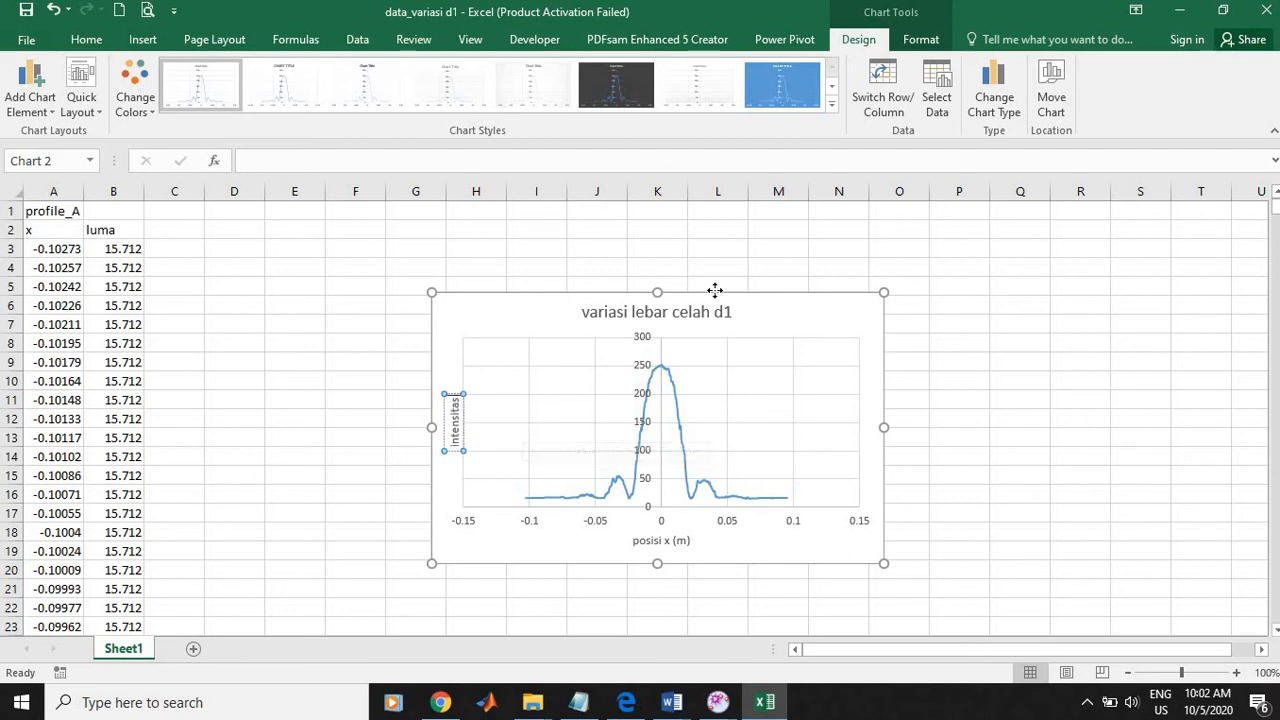
Step: Move the chart up toward the data columns and shift its title to the chart's upper-left corner
left_click(716, 292)
left_click_drag(716, 290, 573, 228)
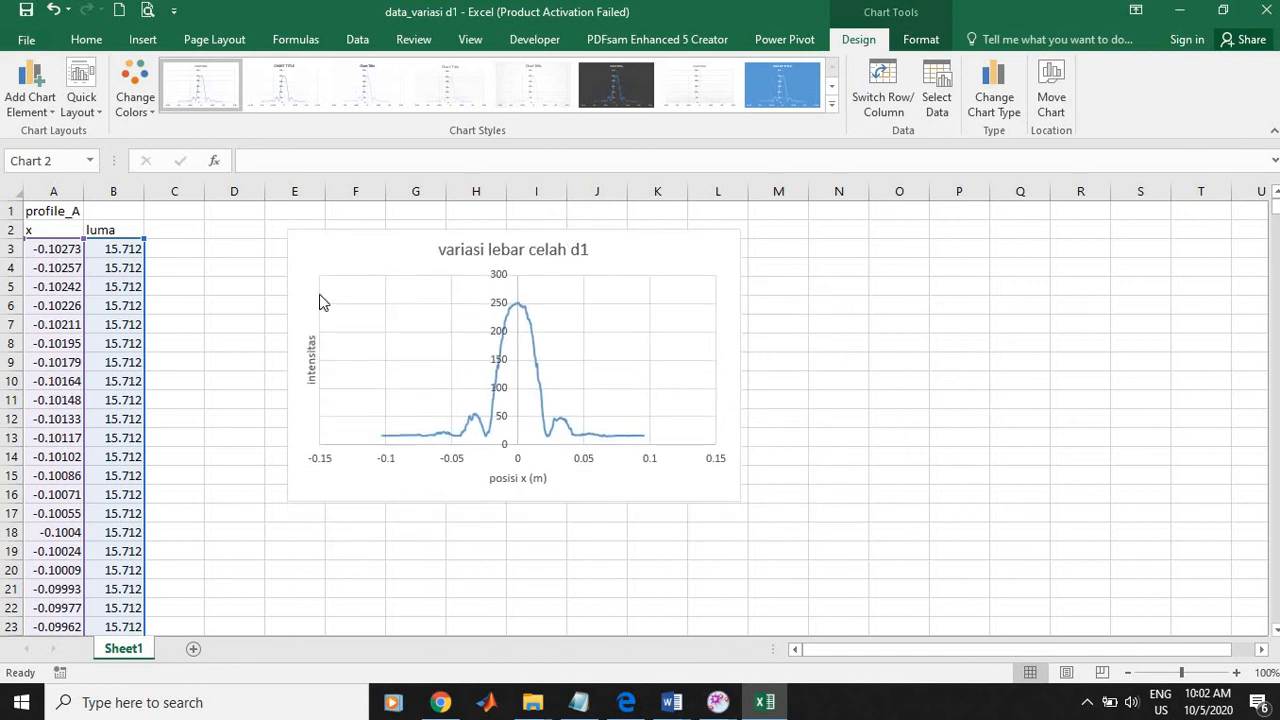
left_click(45, 108)
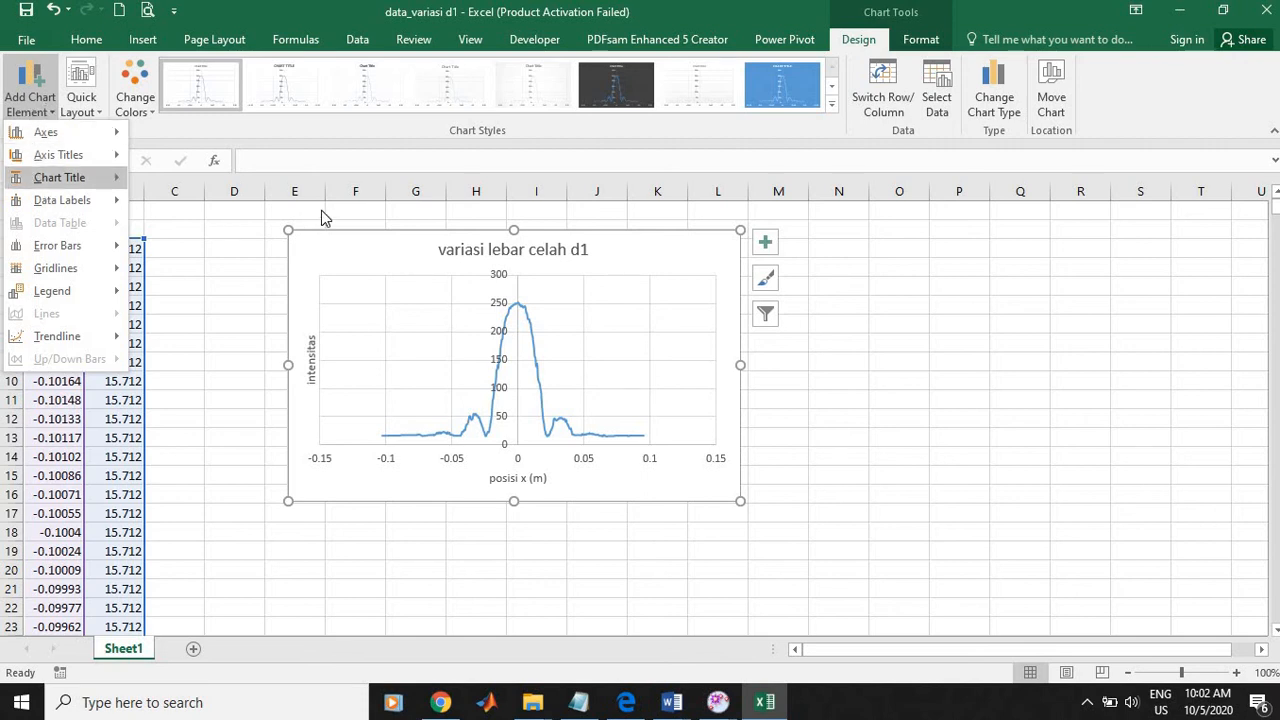
left_click(580, 256)
left_click(537, 257)
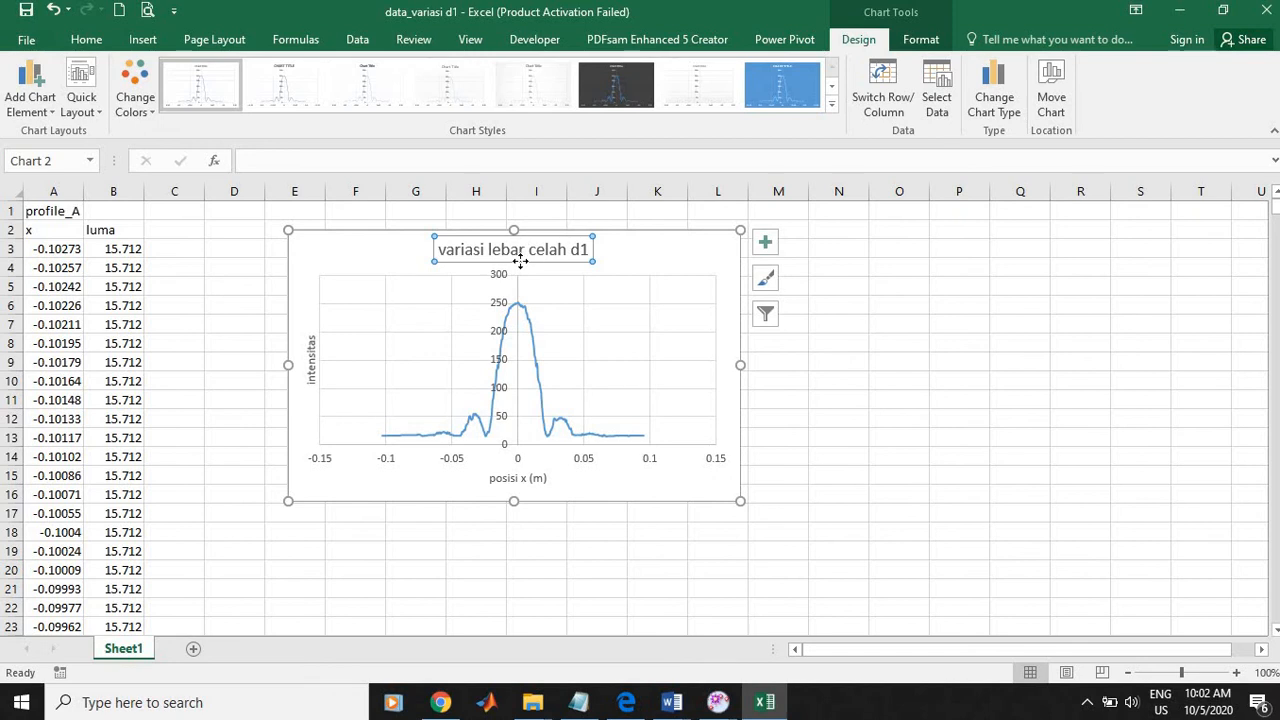
left_click_drag(559, 261, 422, 258)
left_click(689, 360)
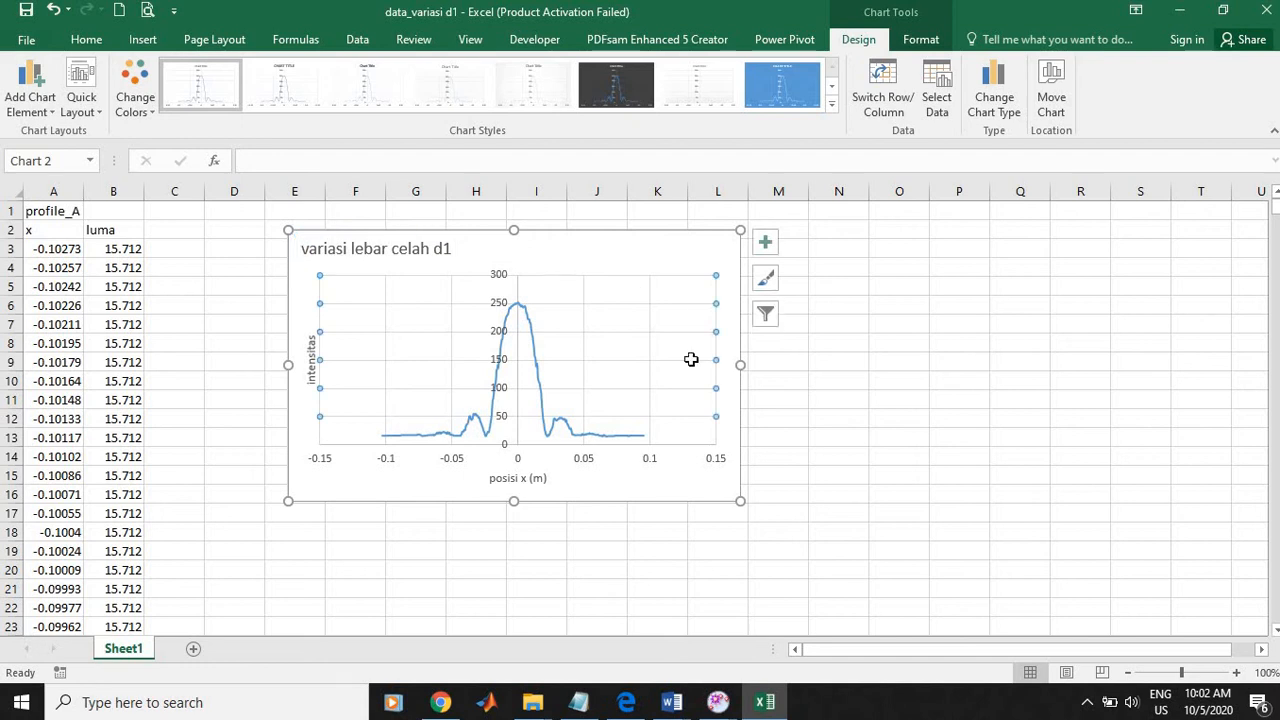
Step: Recolour the data series line to standard red and move the chart beside the data columns
left_click(540, 368)
left_click(921, 39)
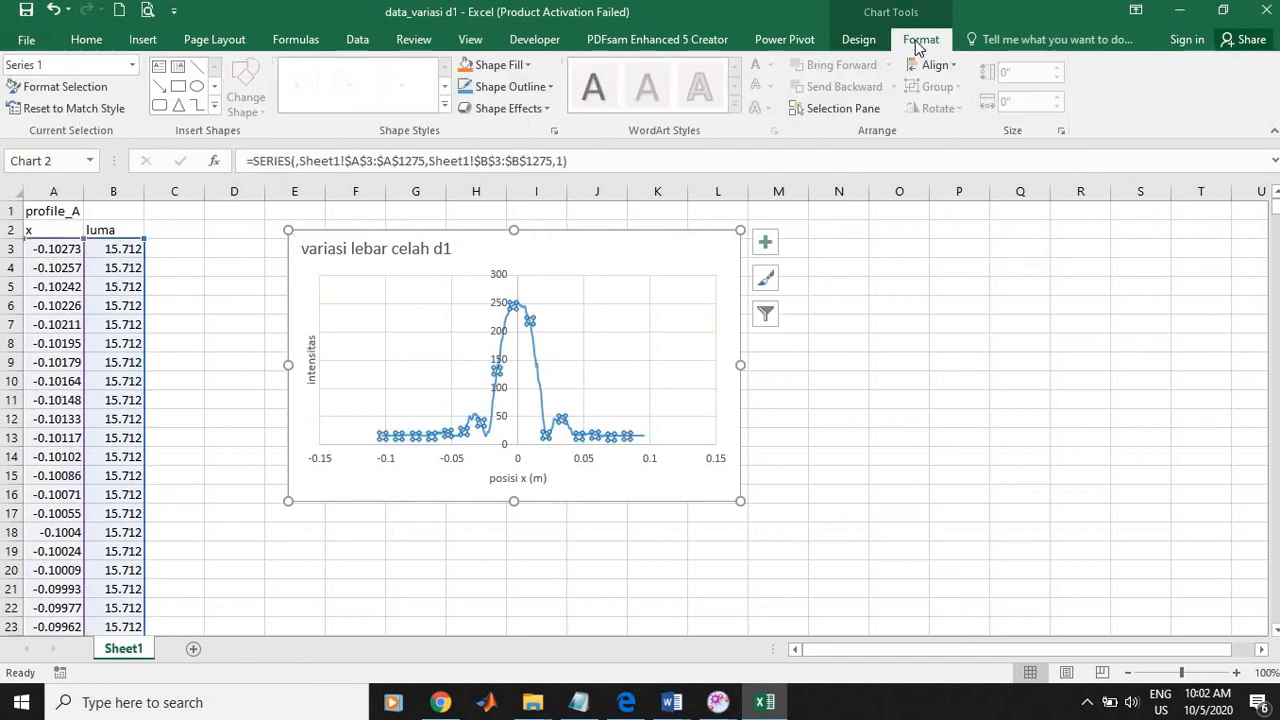
left_click(497, 87)
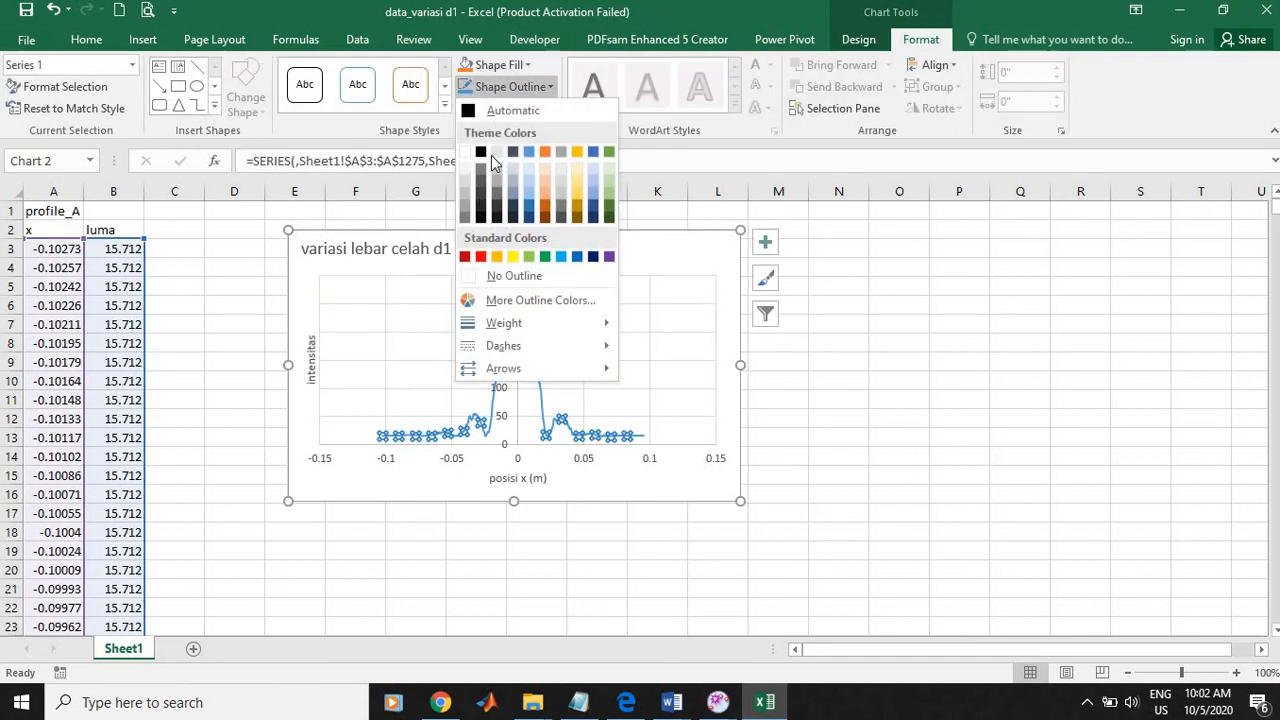
left_click(484, 259)
left_click(832, 380)
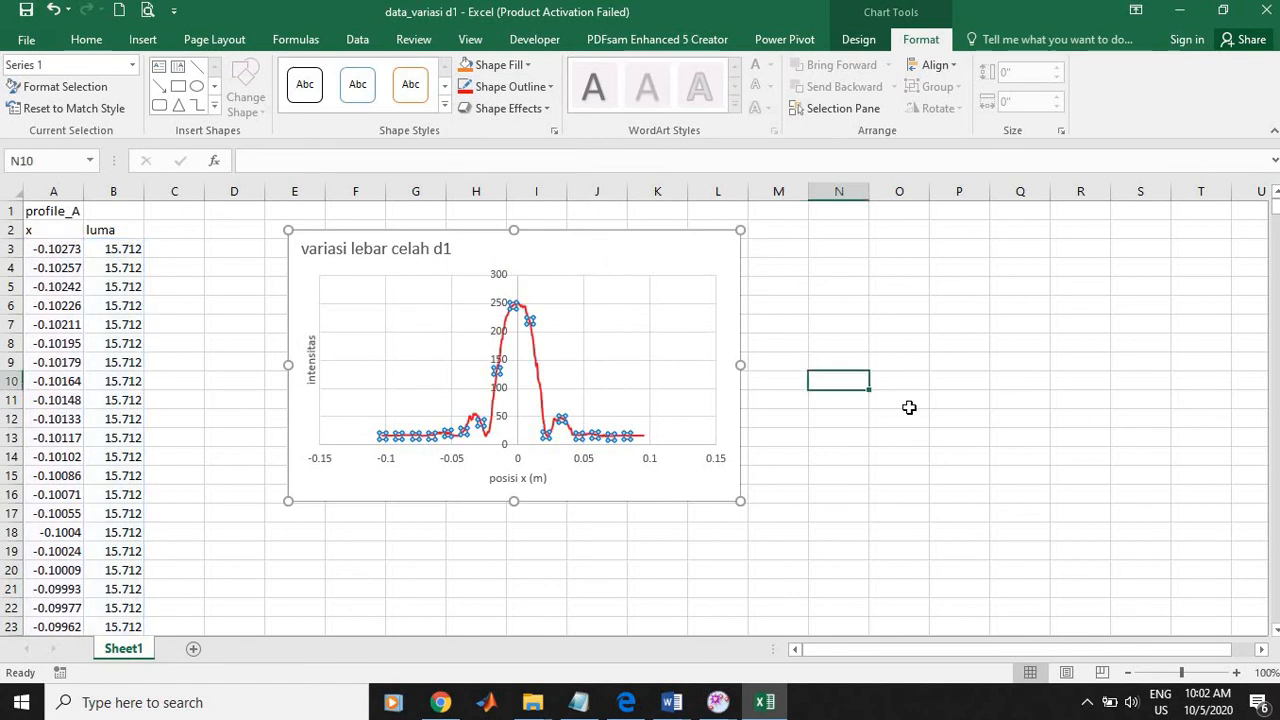
left_click(717, 258)
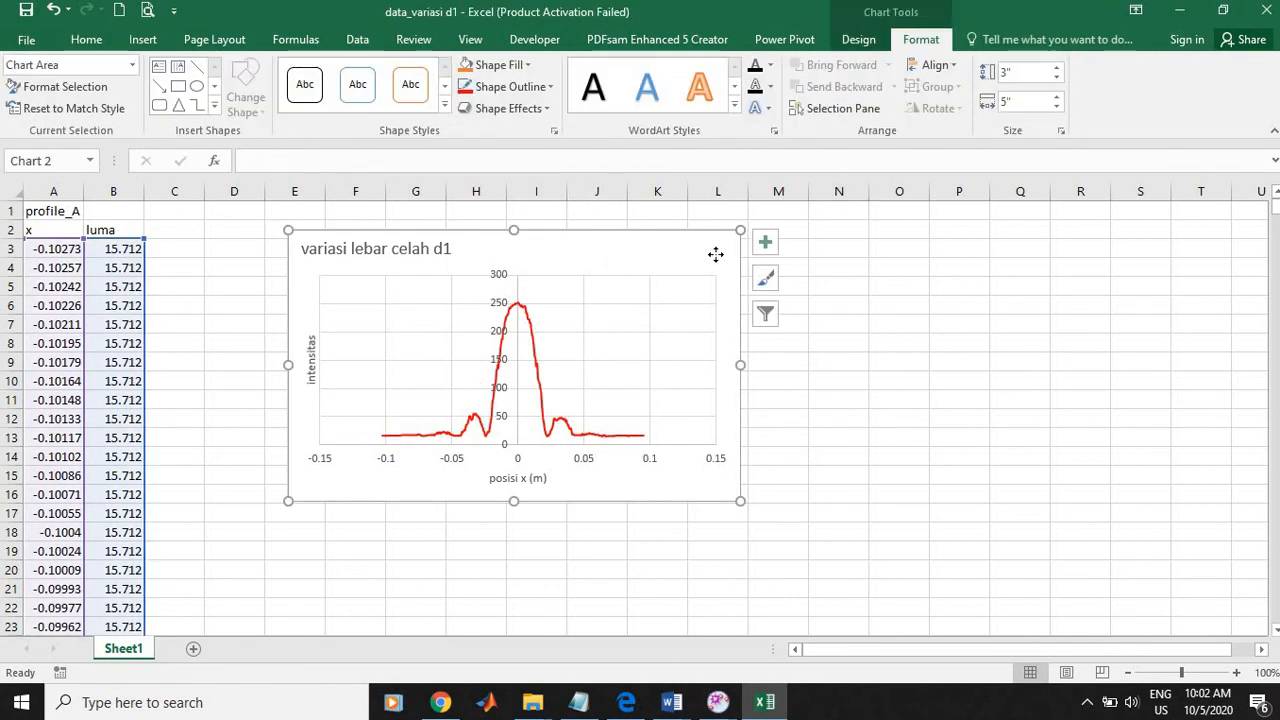
left_click_drag(715, 255, 611, 250)
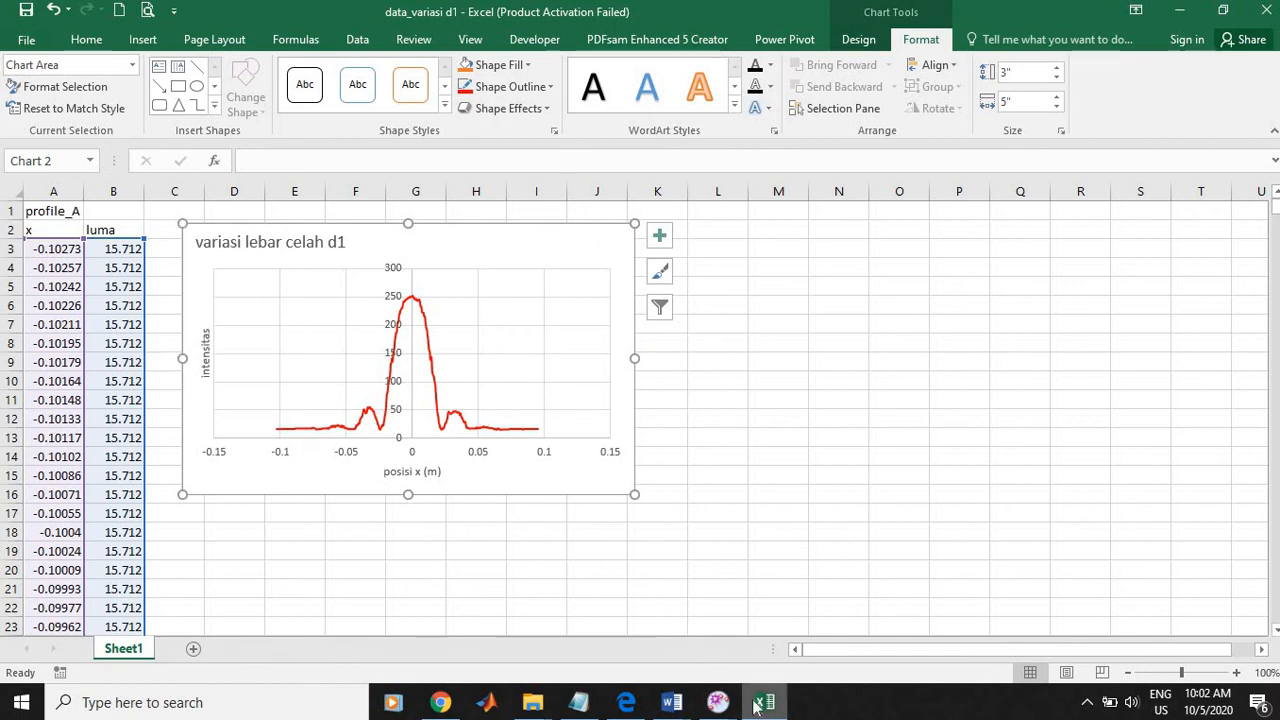
Step: Switch to Tracker's Data Tool, close it, and bring up the main Tracker window with the diffraction video
left_click(718, 703)
left_click(816, 616)
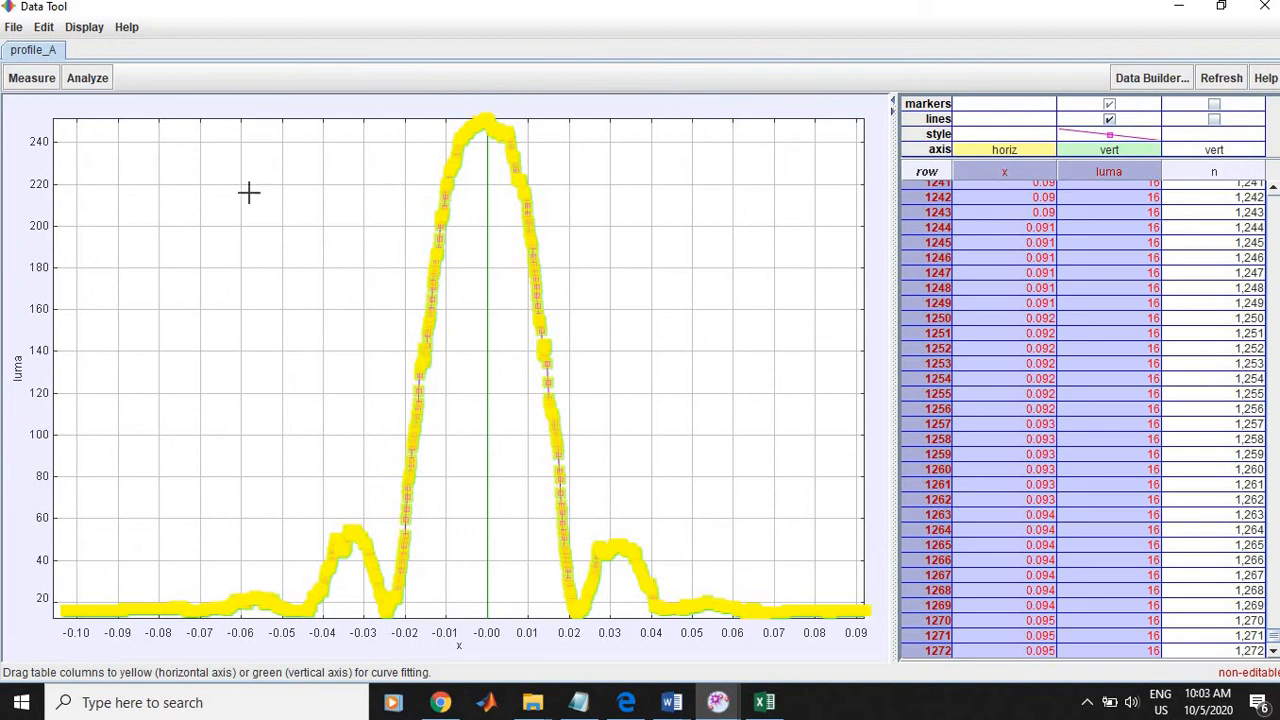
left_click(18, 179)
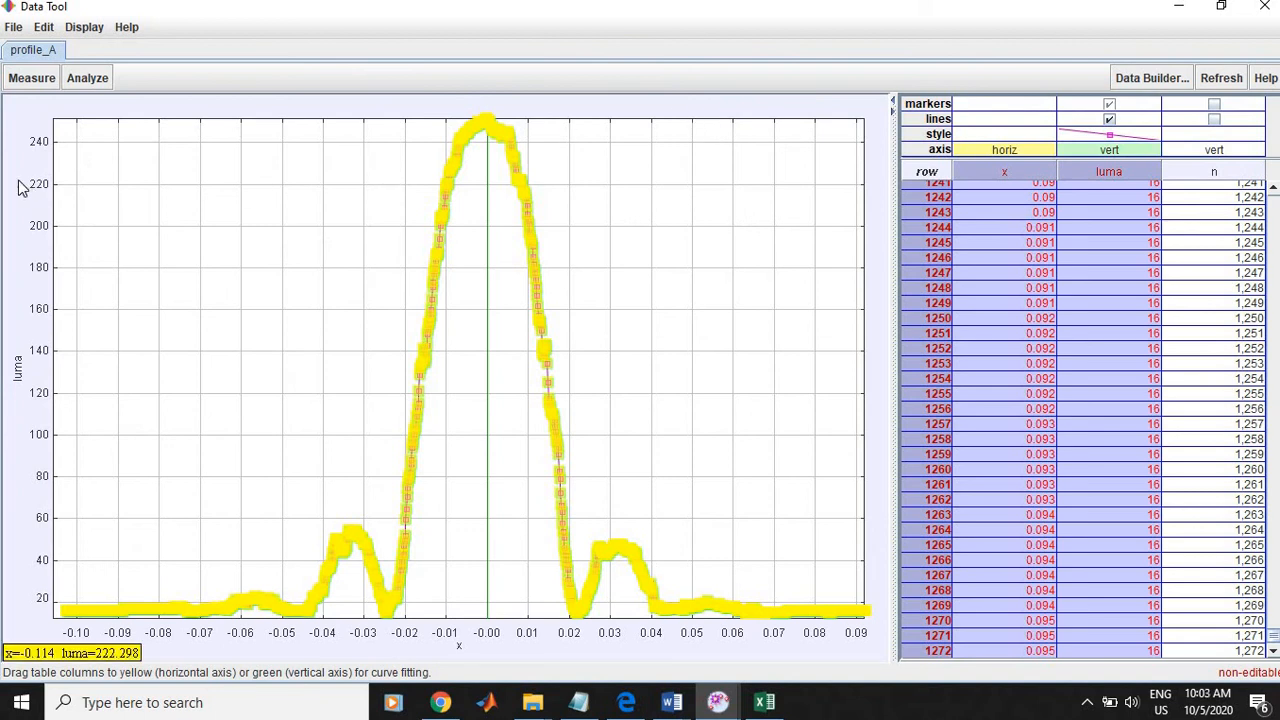
left_click(999, 411)
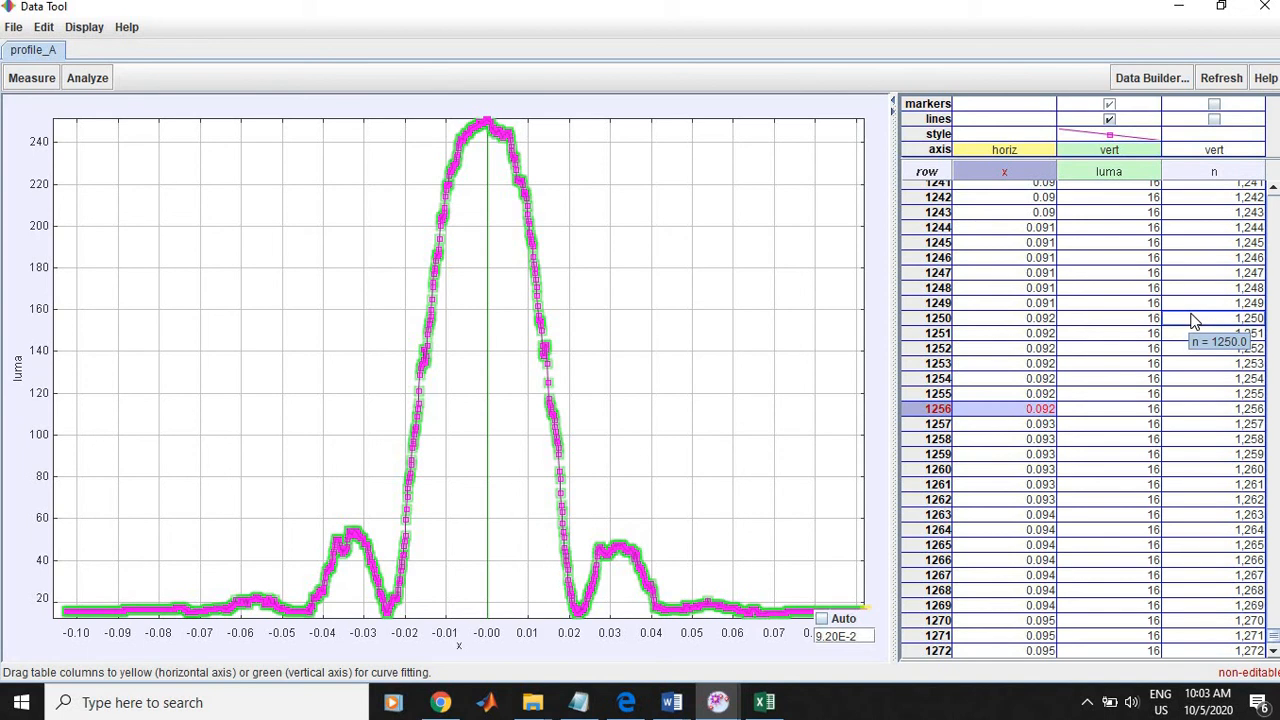
left_click(1262, 8)
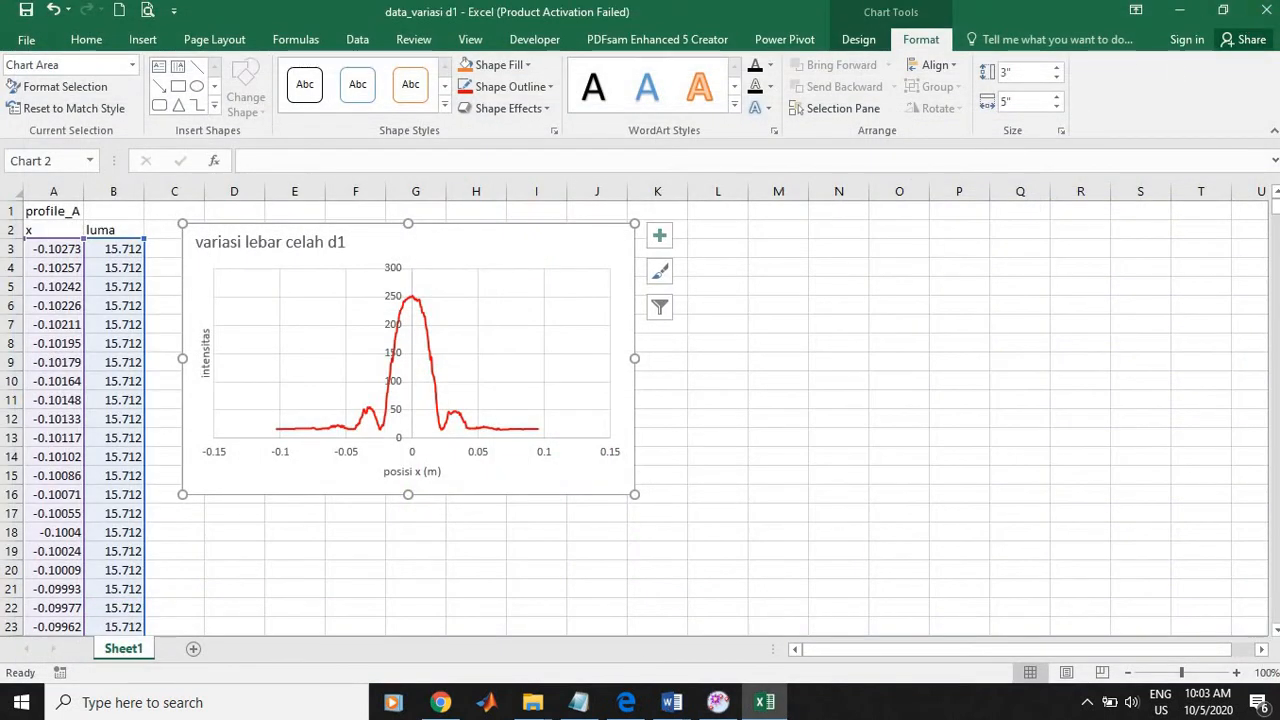
left_click(718, 702)
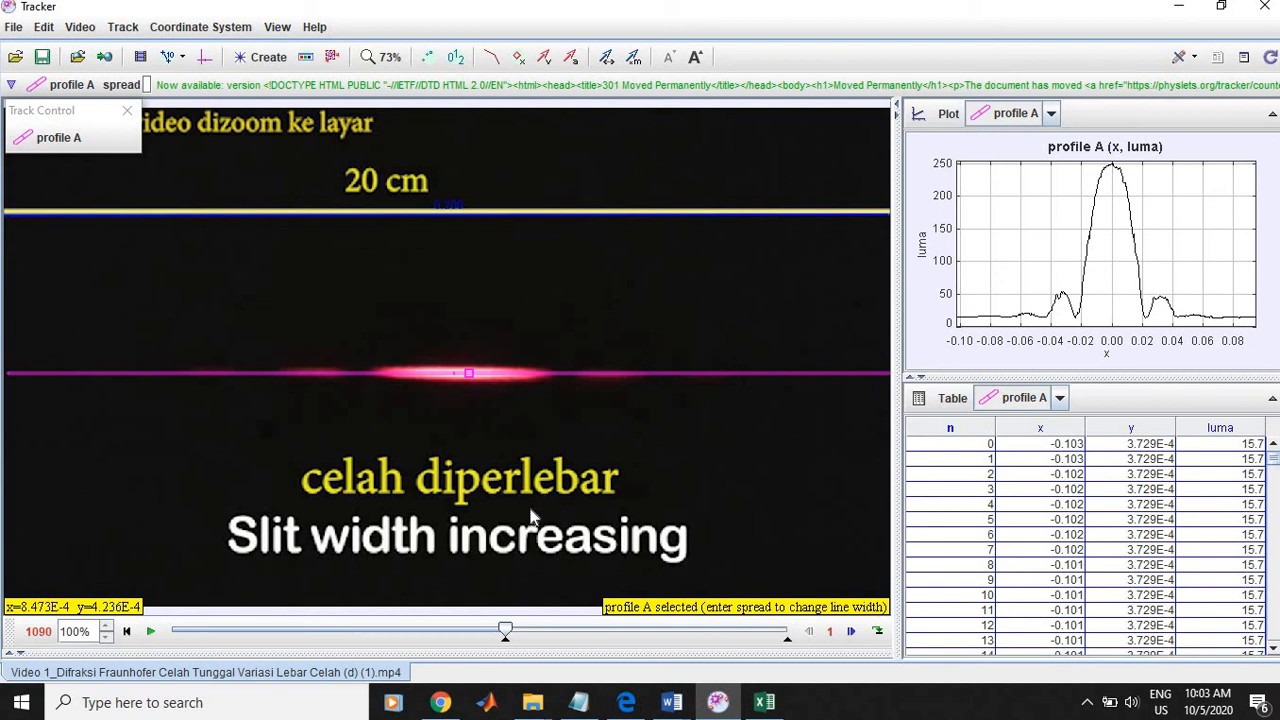
Step: Move the video clip's start frame to frame 1158, where the slit is wider
left_click(506, 644)
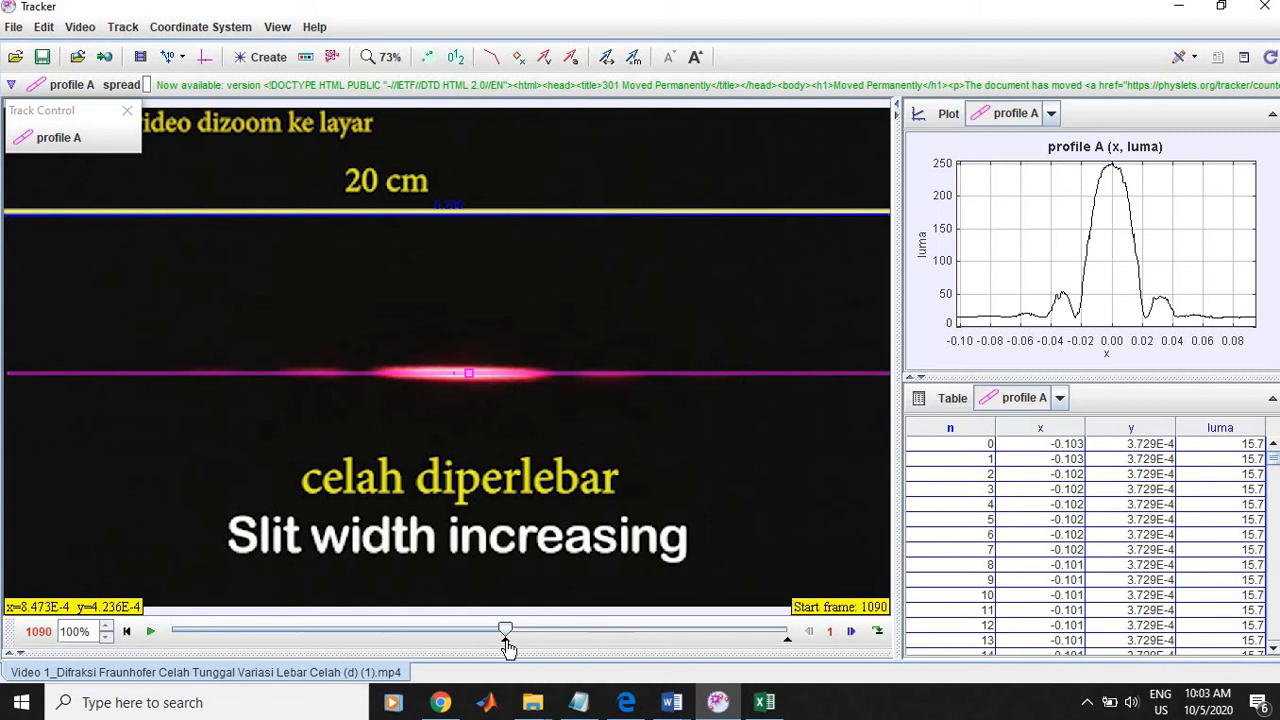
left_click_drag(510, 648, 522, 645)
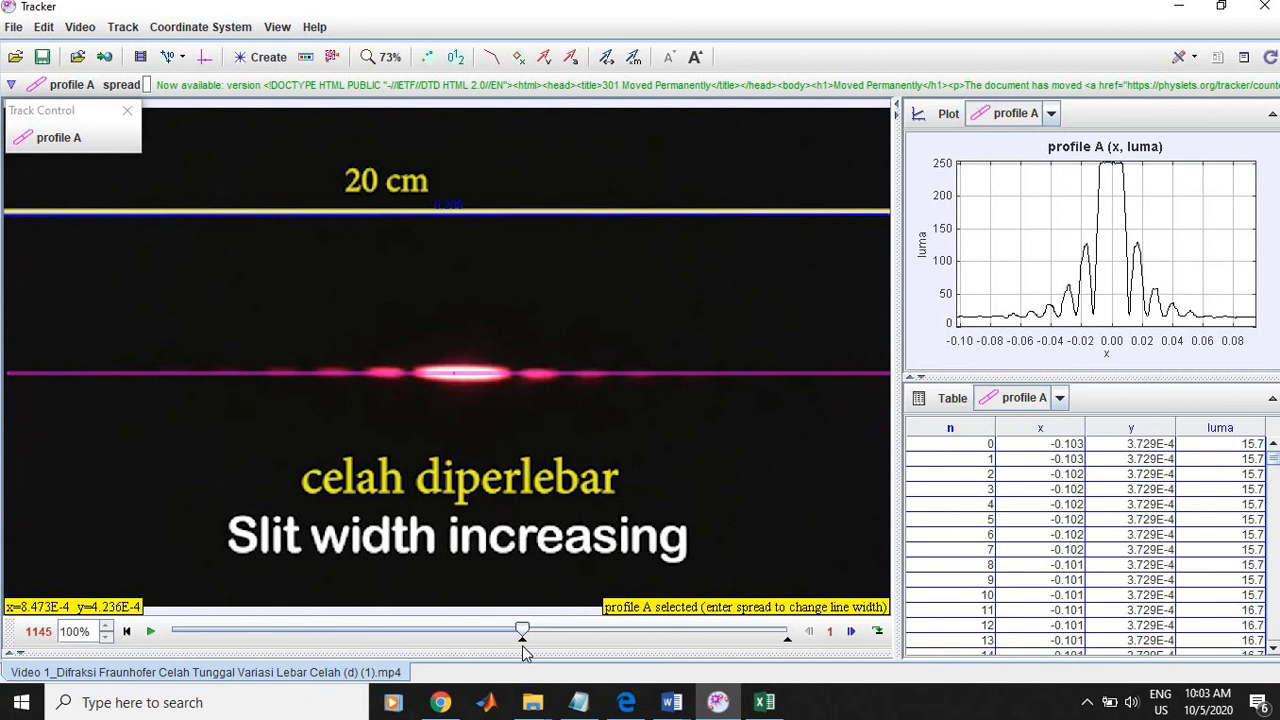
left_click_drag(522, 645, 540, 645)
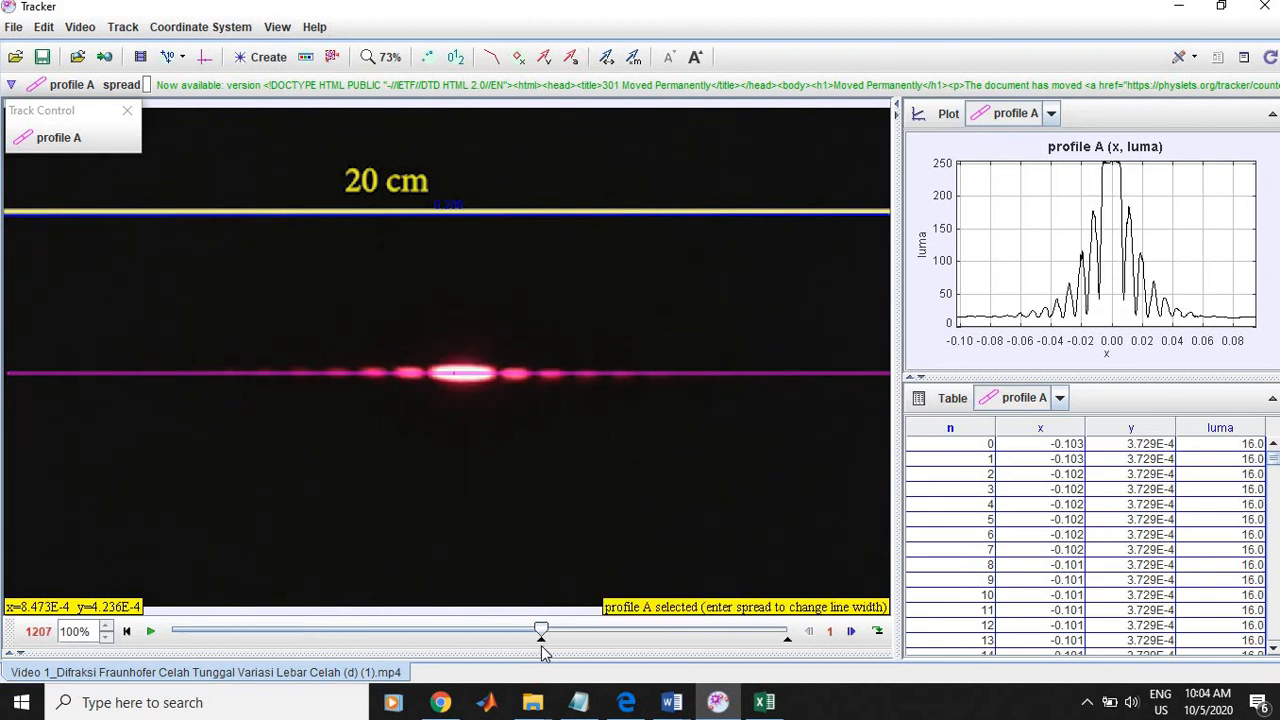
left_click_drag(541, 646, 528, 646)
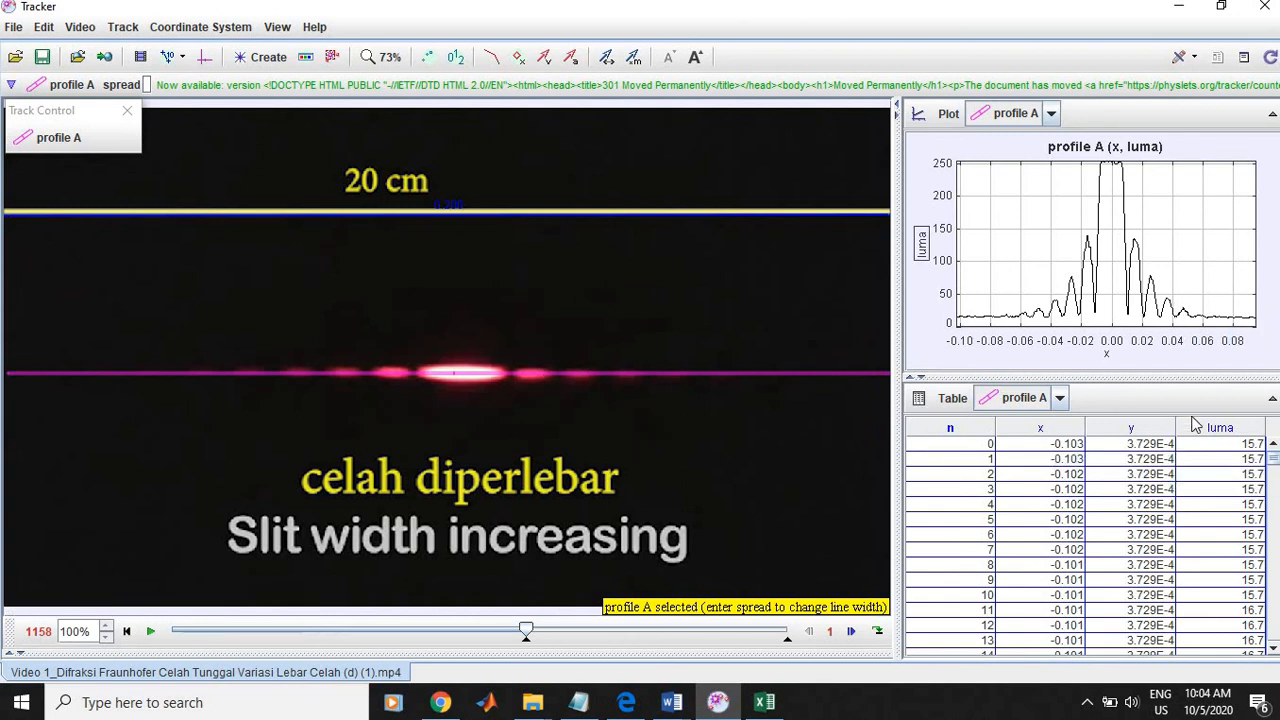
Step: Open the profile A plot in the Data Tool for analysis and maximize its window
right_click(1266, 253)
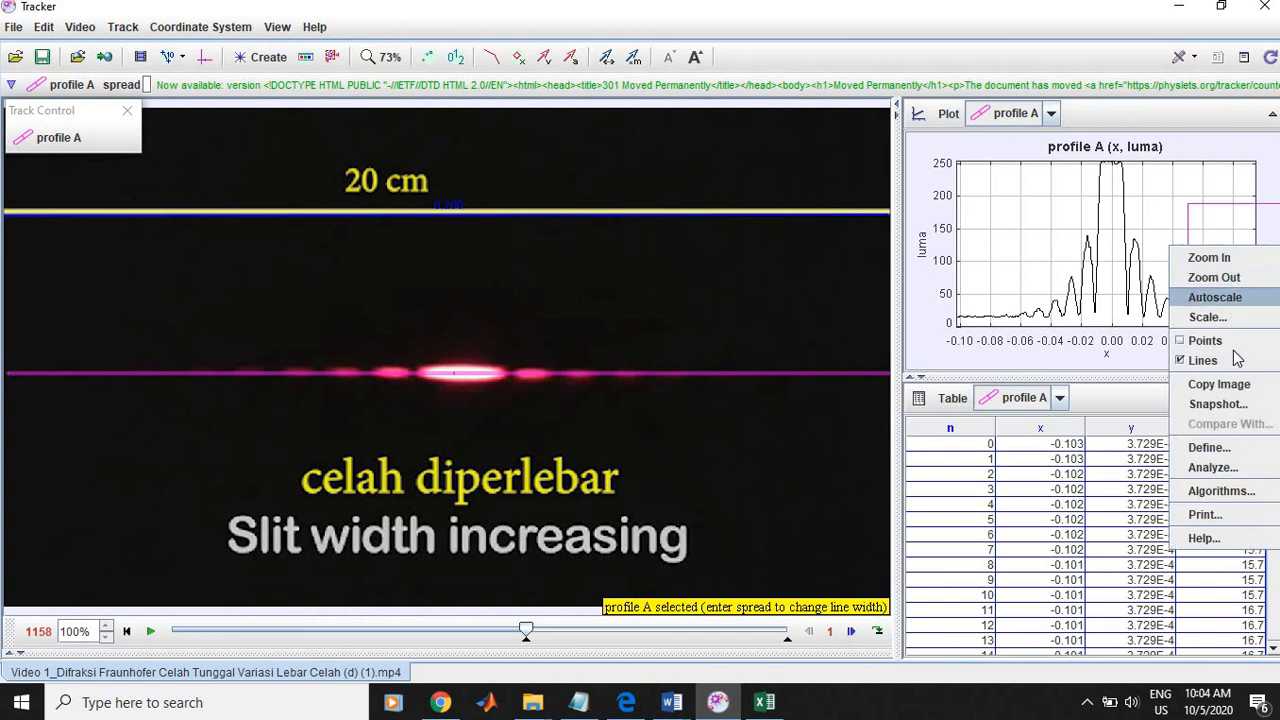
left_click(1210, 469)
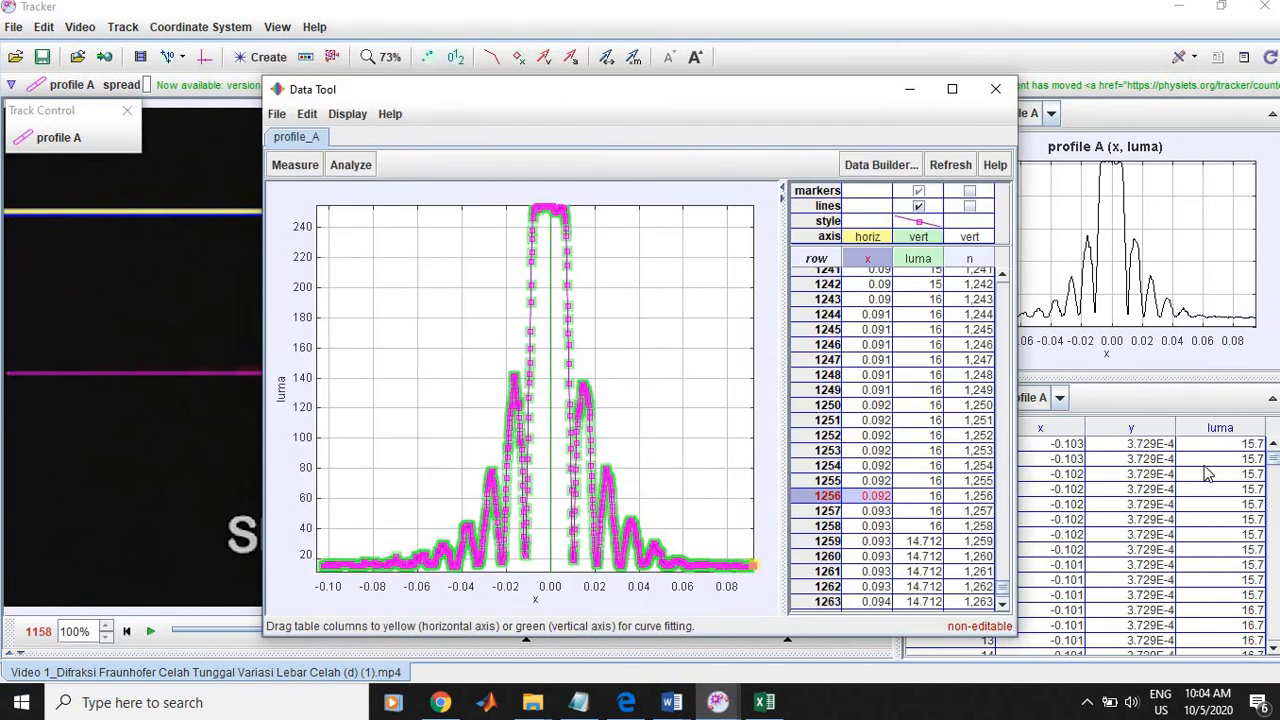
left_click(952, 88)
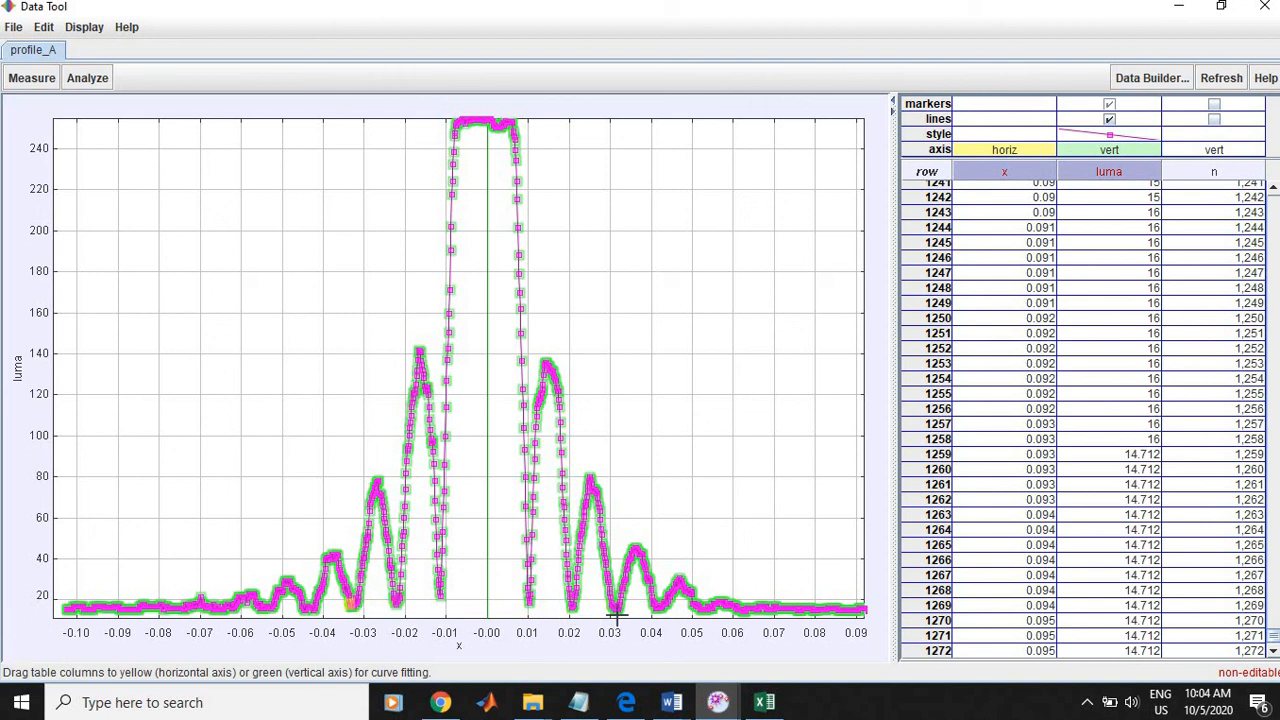
Step: Select the x and luma columns from row 0 through the last row of the data table and copy them
left_click(618, 620)
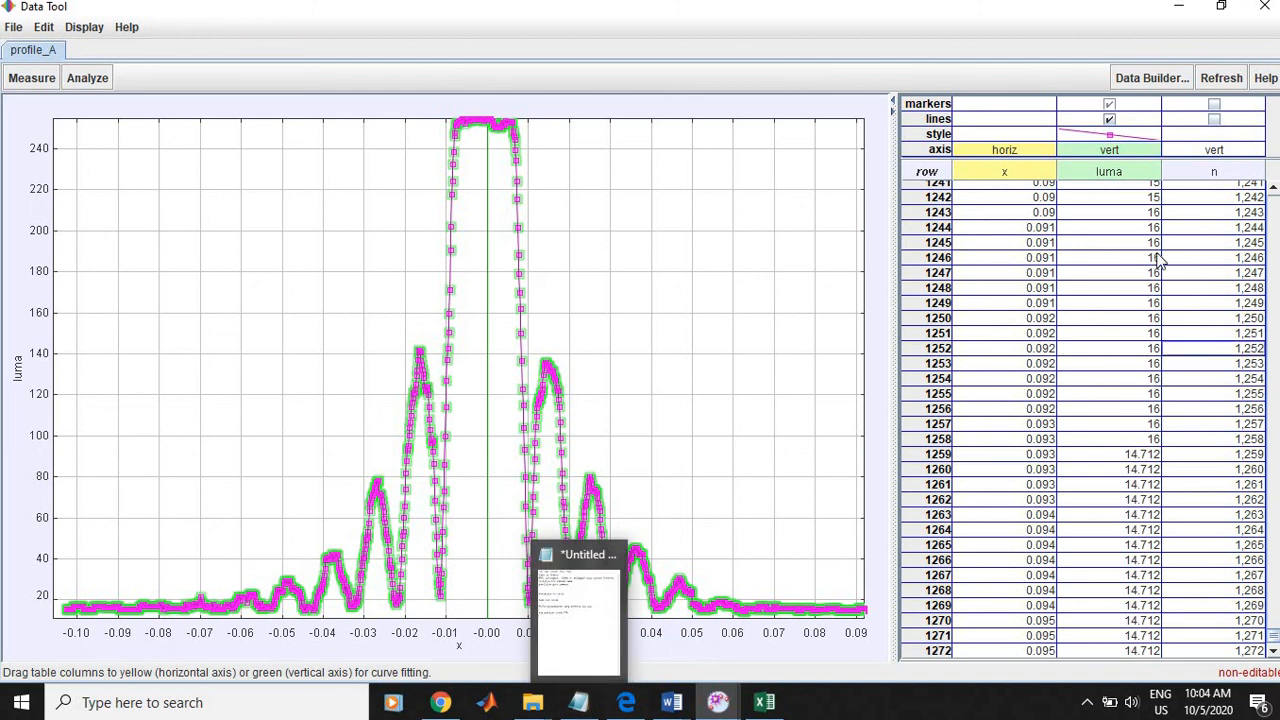
left_click(1035, 349)
left_click(1035, 349)
scroll(1040, 337, "up", 14)
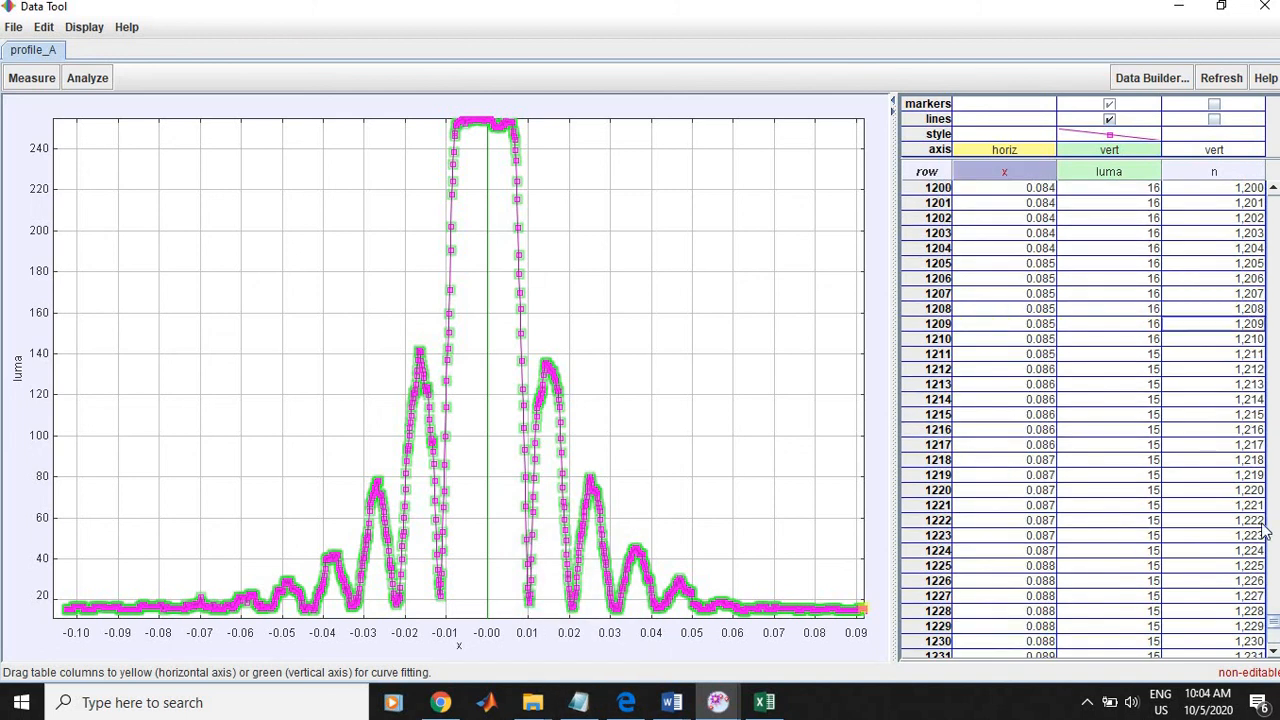
left_click_drag(1273, 640, 1273, 198)
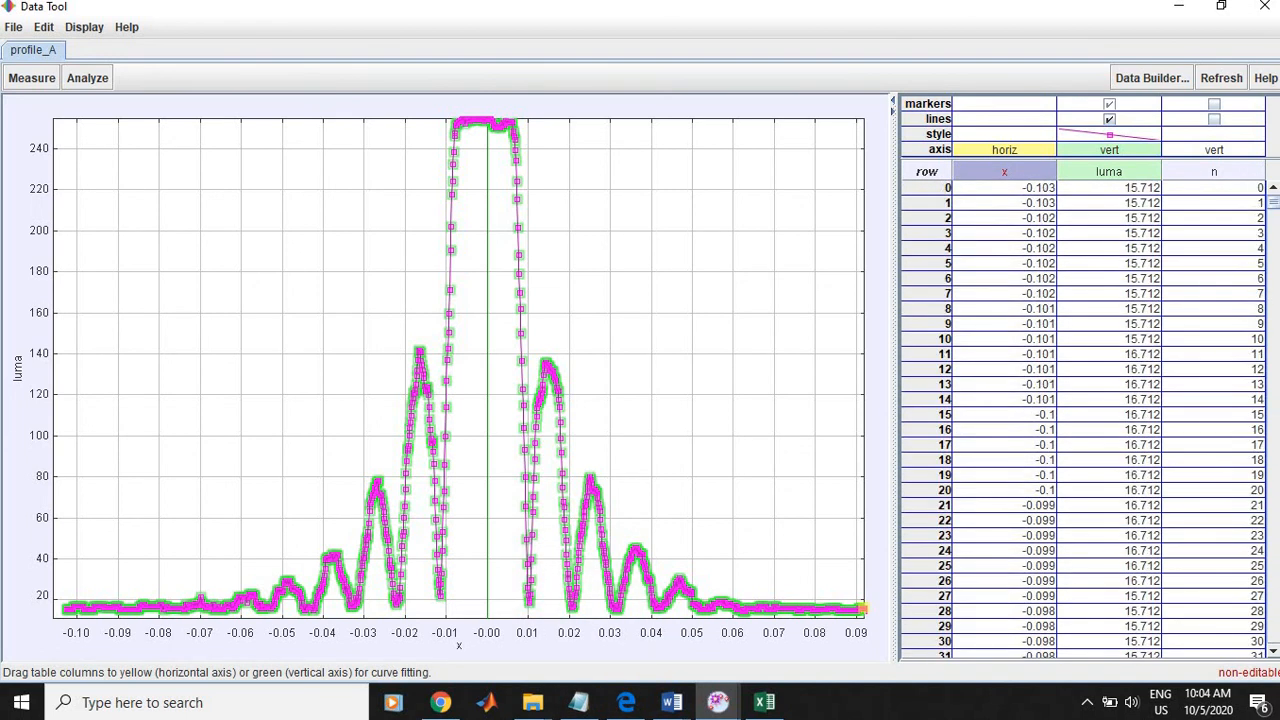
left_click_drag(985, 193, 1115, 680)
left_click_drag(1004, 718, 1004, 718)
left_click_drag(1100, 718, 1100, 718)
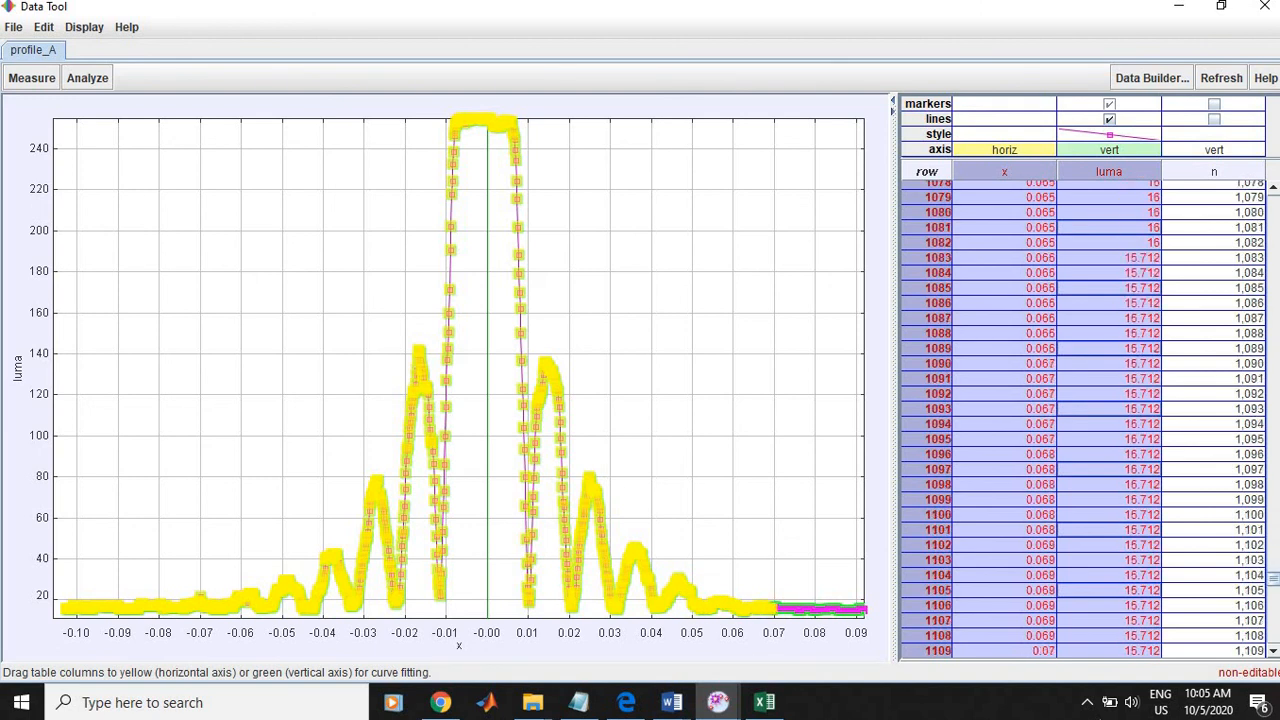
left_click_drag(1100, 718, 1100, 718)
Step: Switch to Excel, add a new sheet to the workbook and name it "d2"
left_click(764, 702)
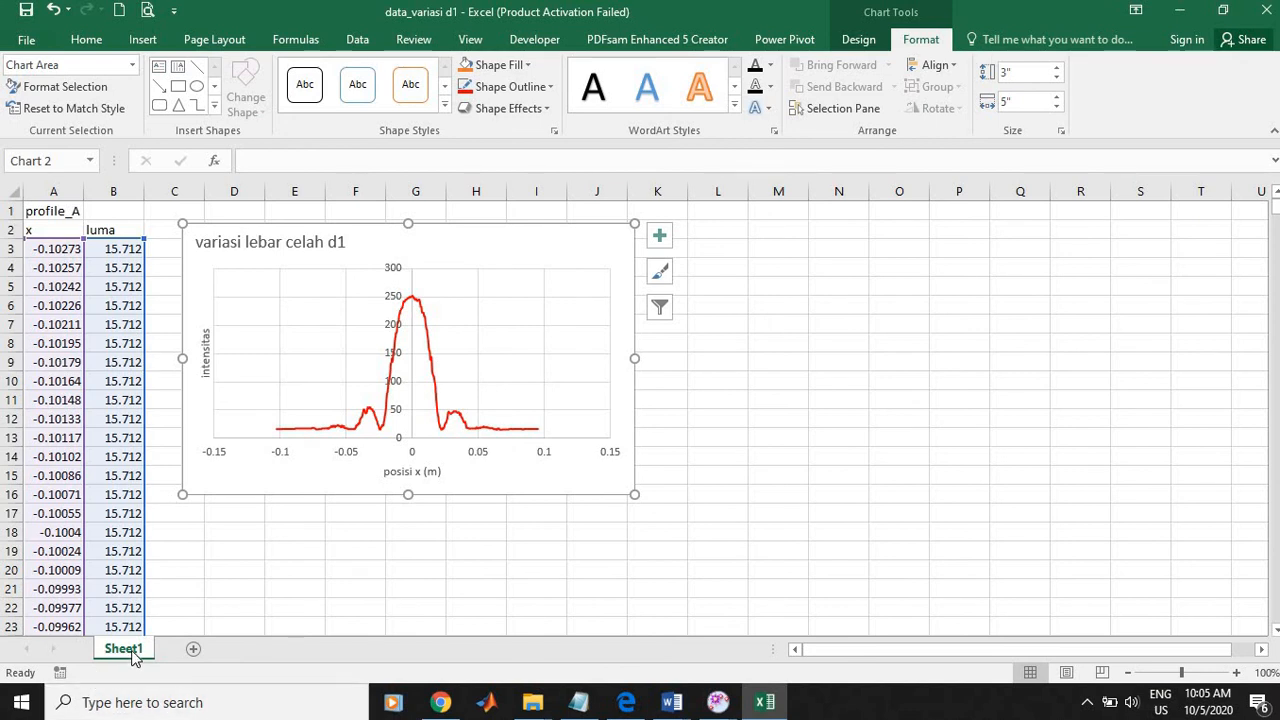
left_click(195, 650)
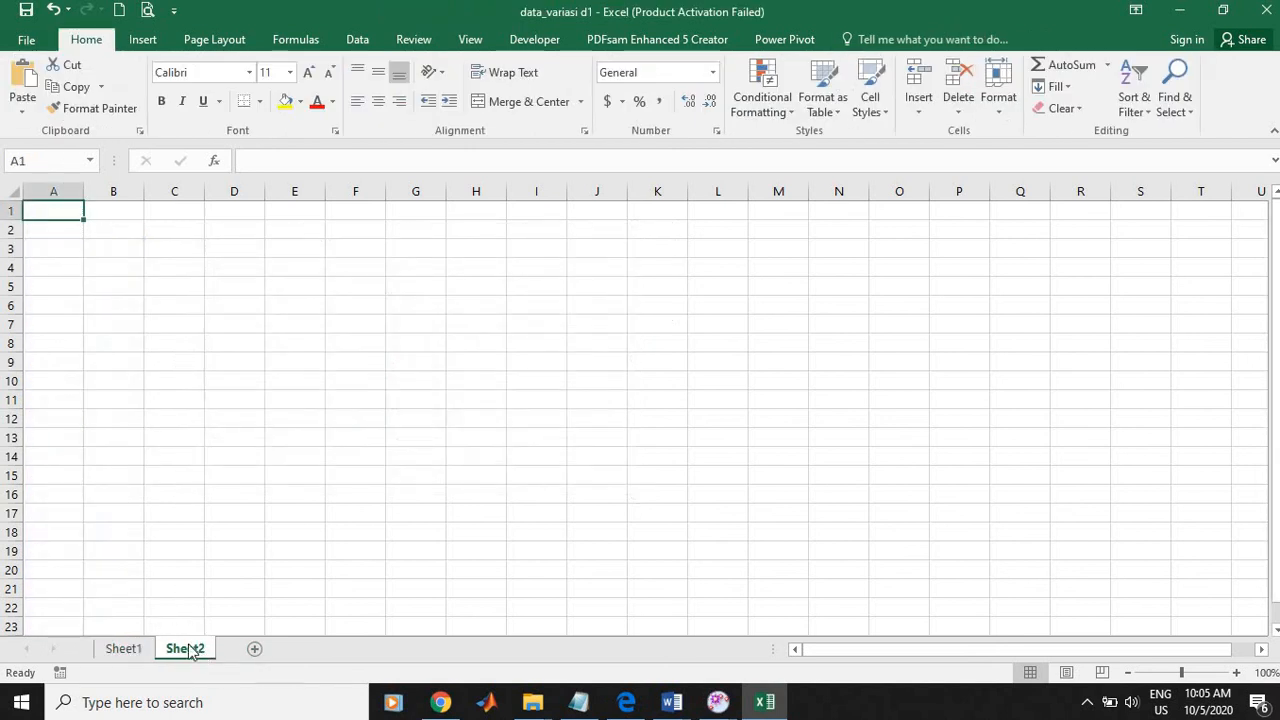
double_click(190, 651)
type("d2")
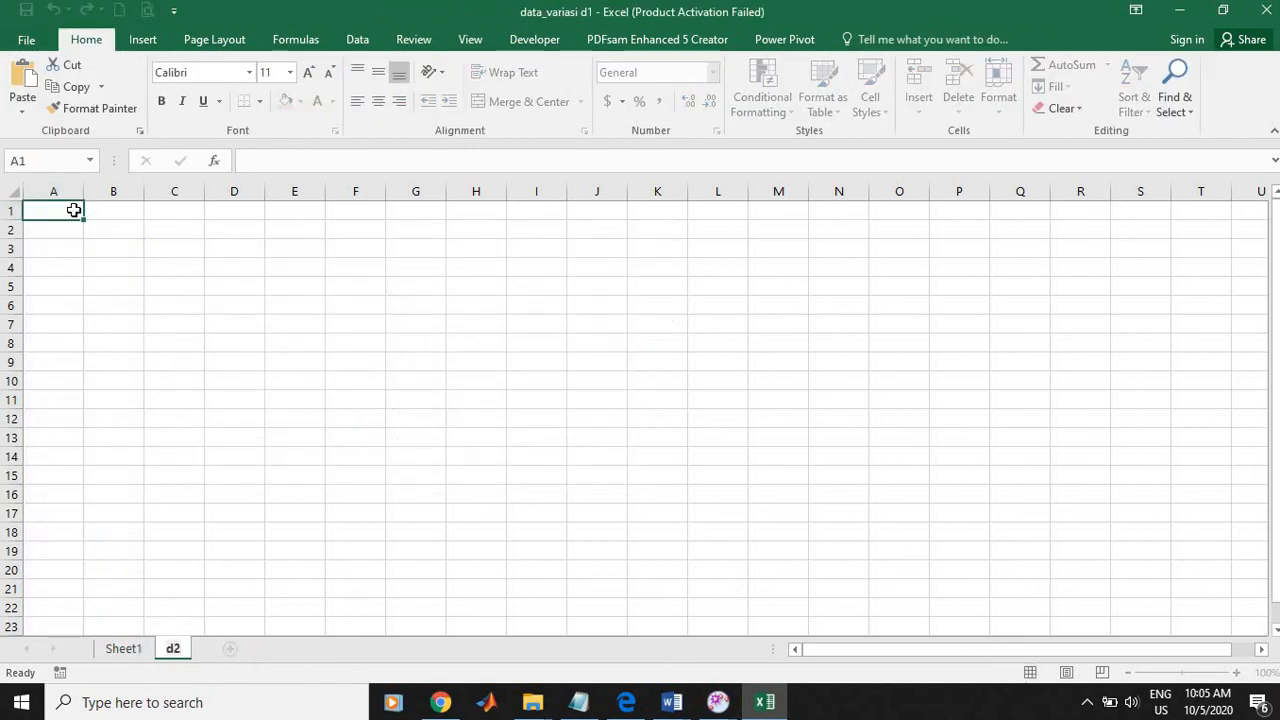
Step: Paste the copied profile data at cell A1 of sheet d2 and open the quick analysis options
left_click(74, 210)
key("ctrl+v")
key("ctrl+q")
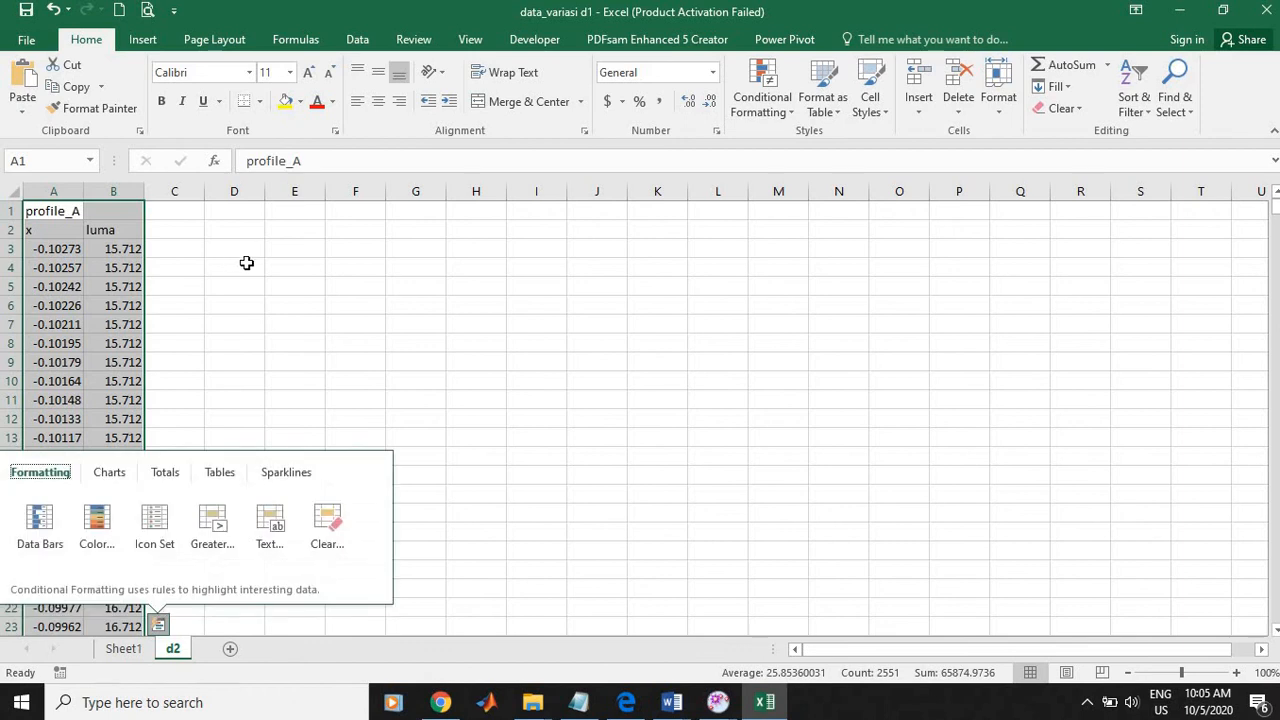
Step: Dismiss the quick analysis options and deselect the pasted profile data on sheet d2
left_click(246, 263)
left_click_drag(125, 268, 125, 362)
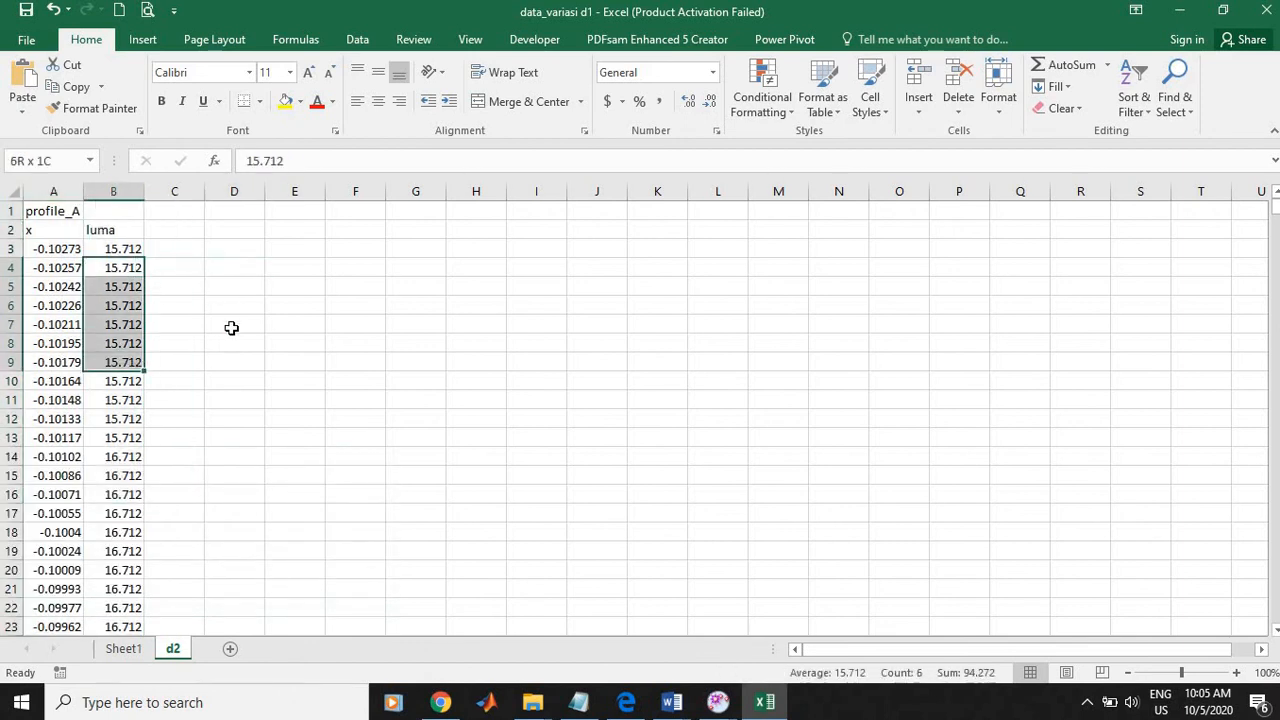
left_click(231, 328)
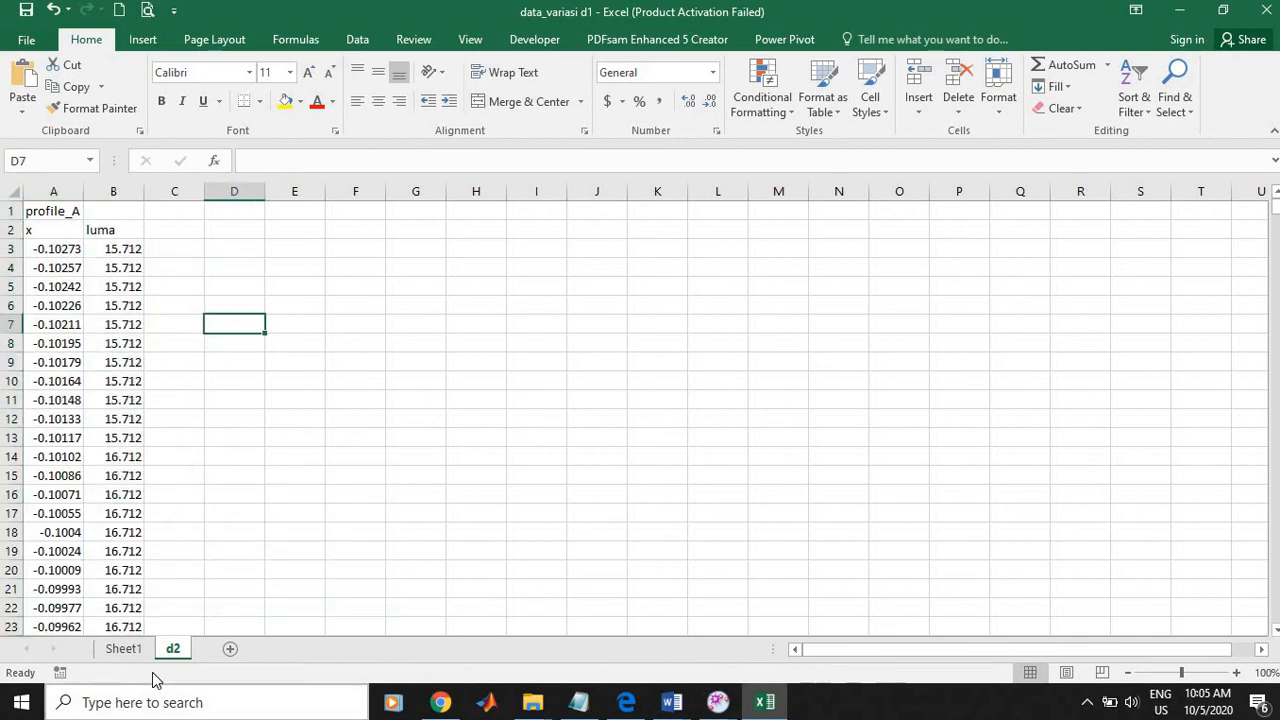
left_click(362, 453)
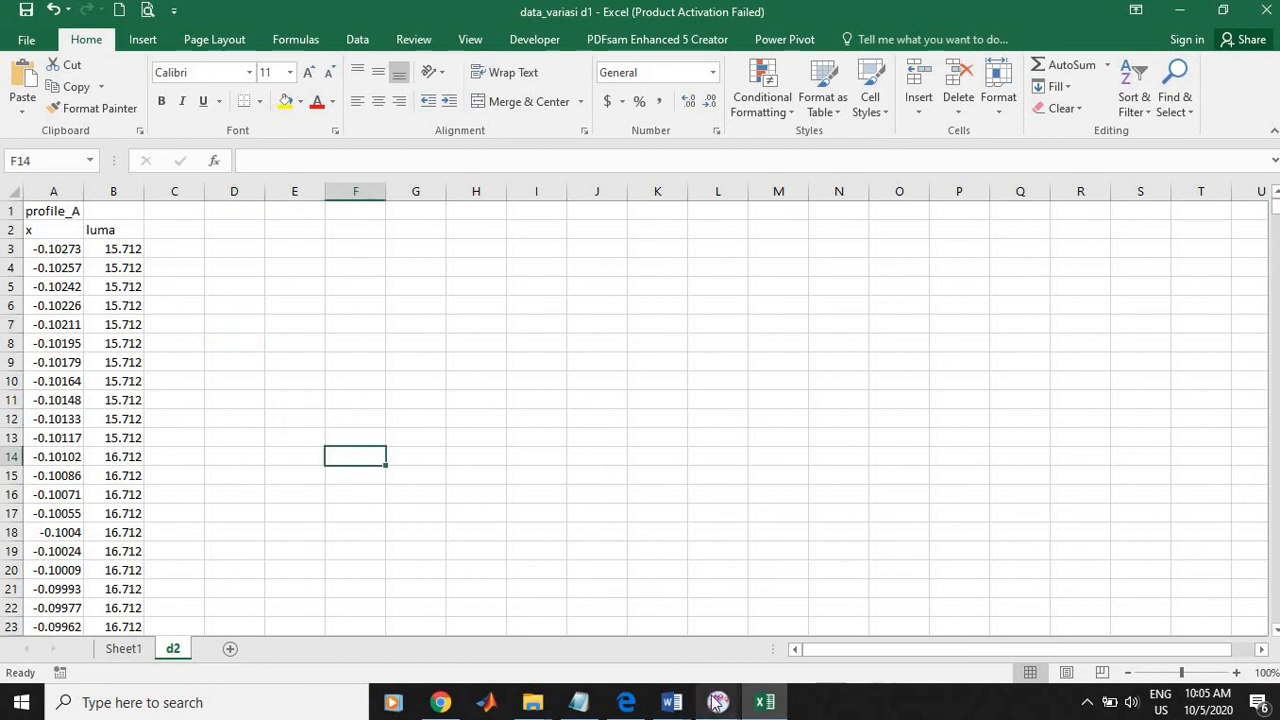
Step: Switch to Tracker's Data Tool window with the profile A data and close it
mouse_move(717, 702)
left_click(740, 676)
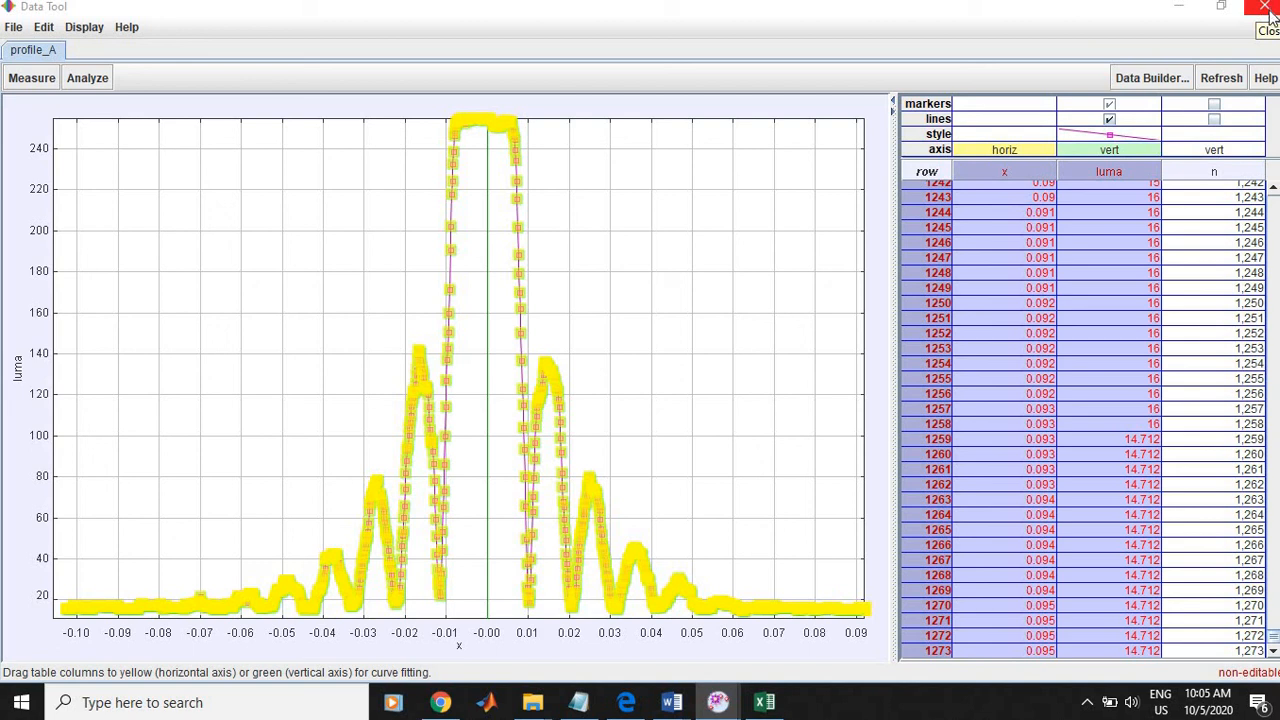
left_click(1268, 12)
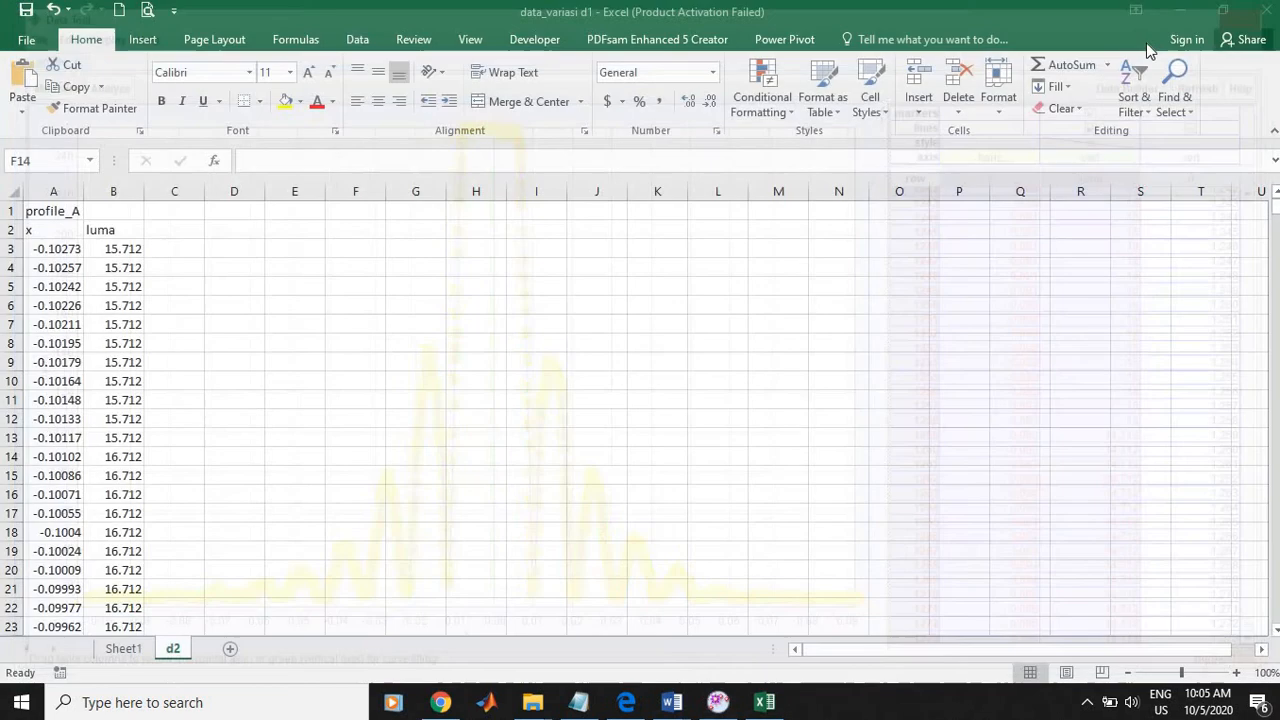
Step: Bring up the main Tracker window to check the slit video and profile A plot, and return to the Excel workbook
mouse_move(718, 702)
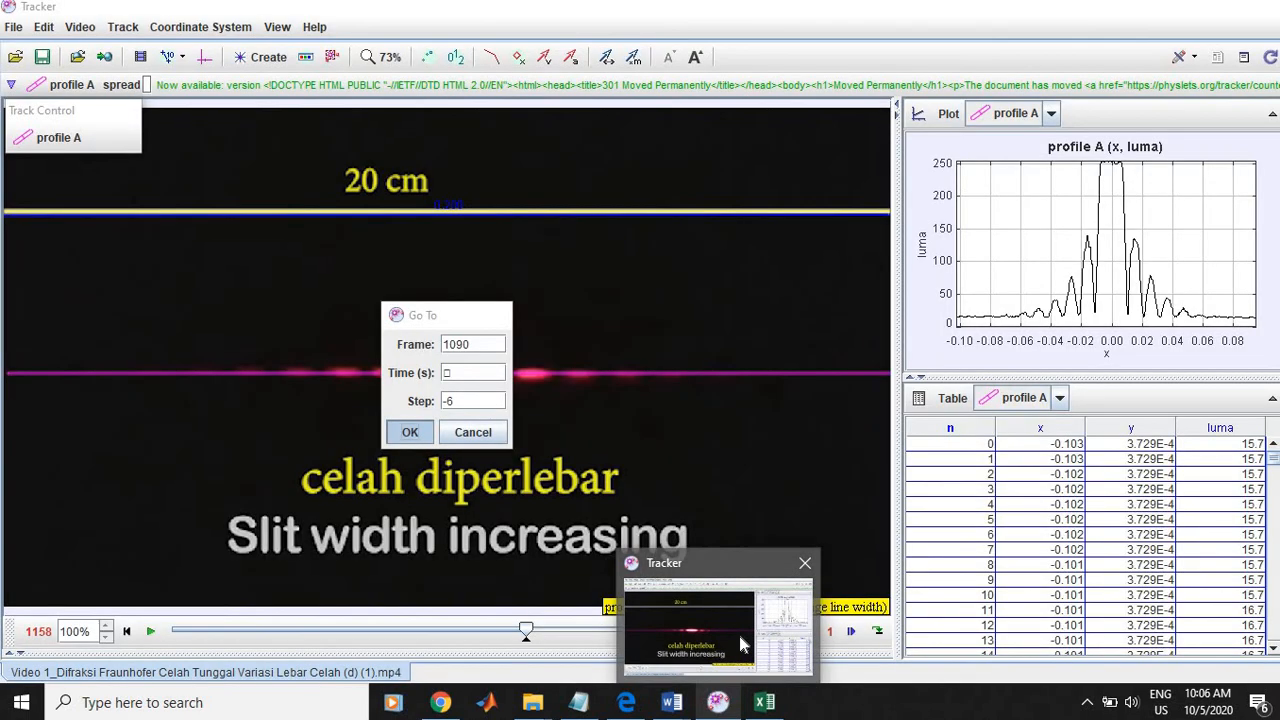
left_click(739, 636)
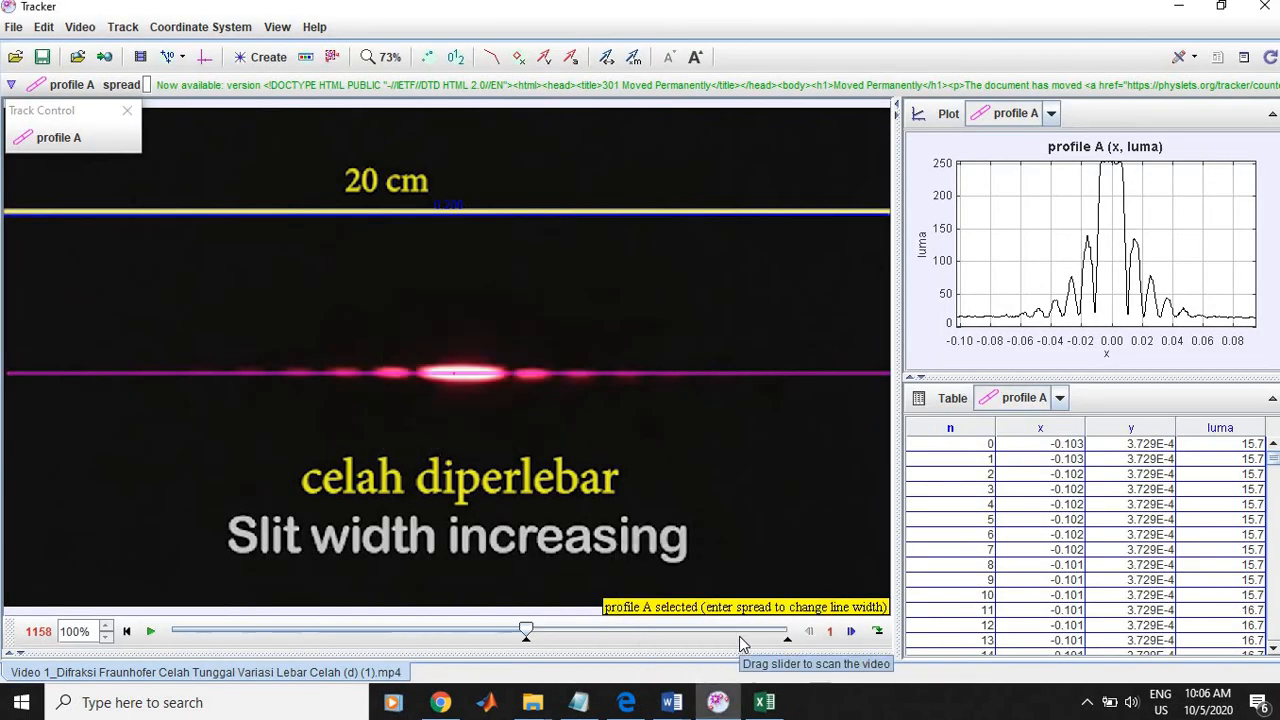
left_click(718, 703)
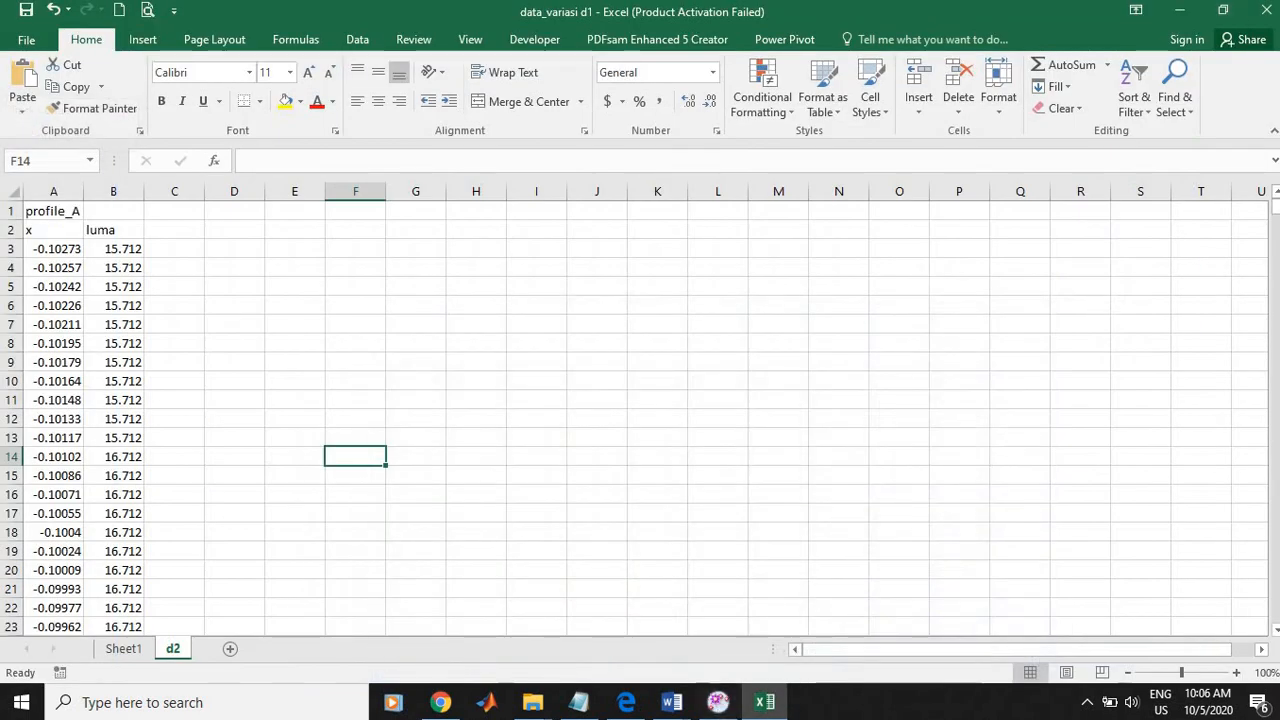